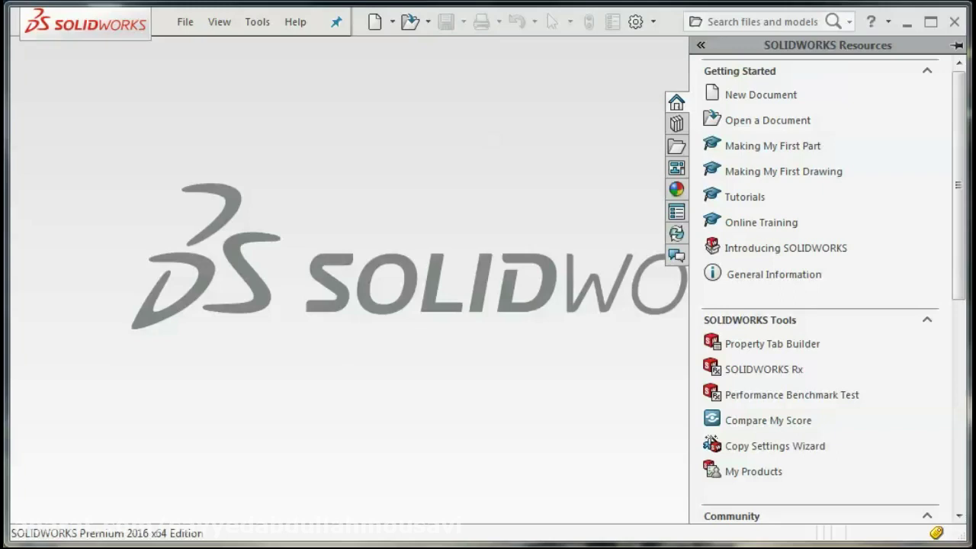
- Create a new part document and select the Front Plane
click(375, 22)
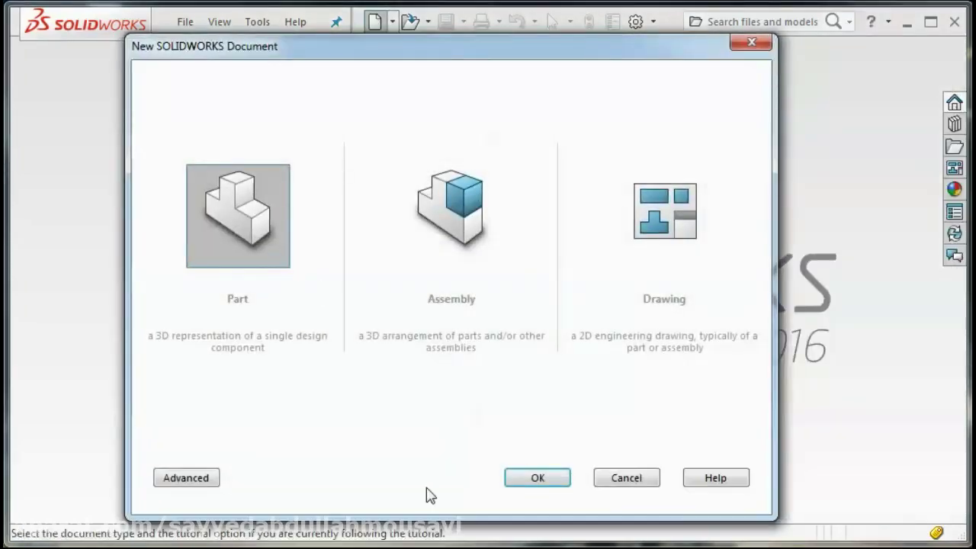
click(511, 479)
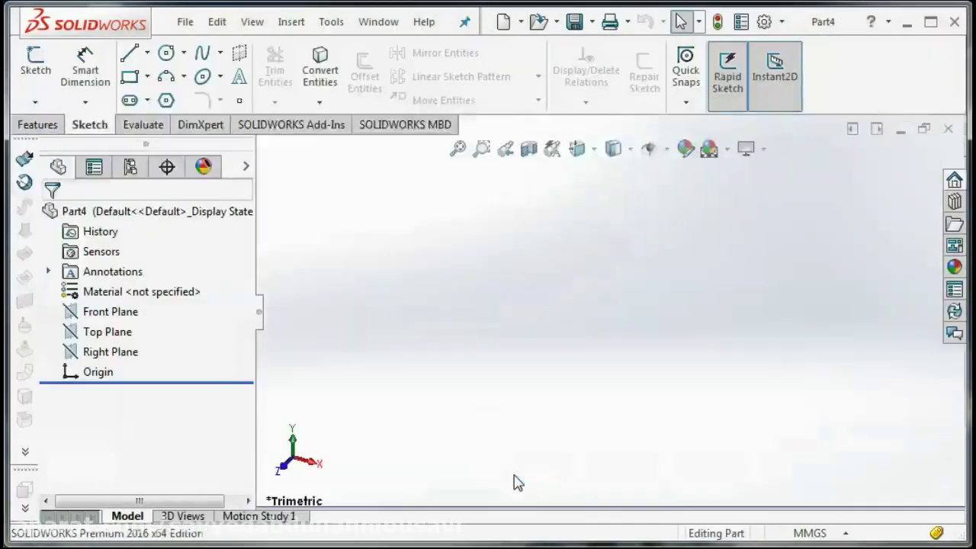
click(107, 312)
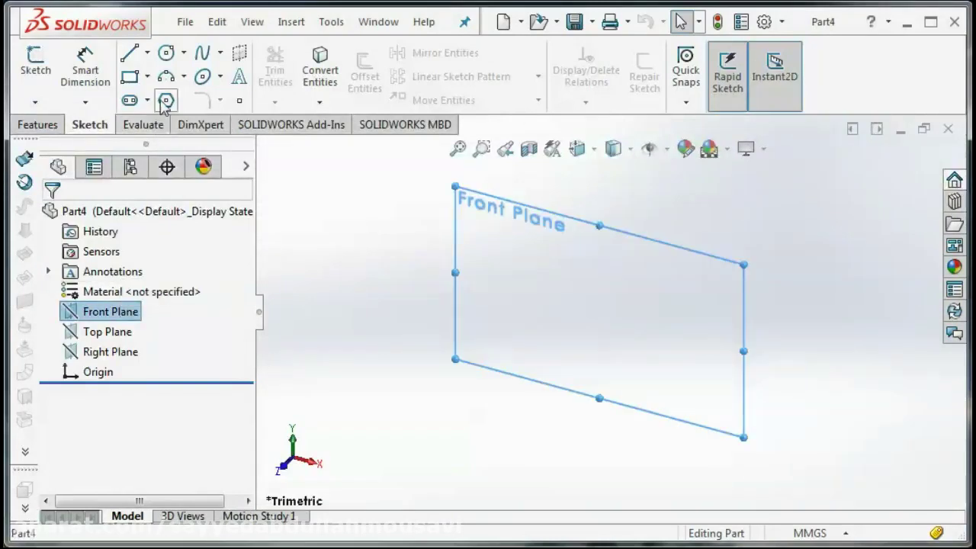
- Sketch a circle centred on the origin with radius 3
click(165, 53)
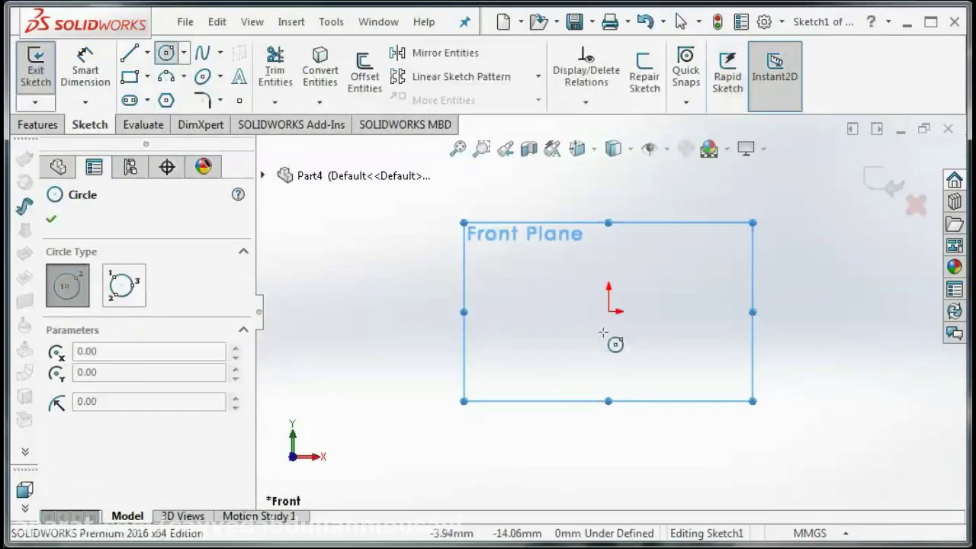
click(608, 311)
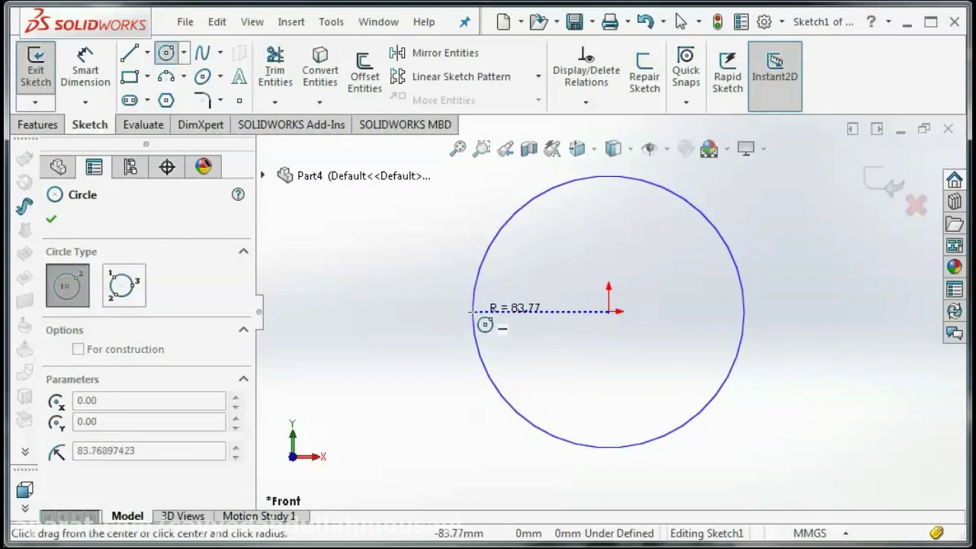
click(473, 311)
drag(246, 337, 246, 468)
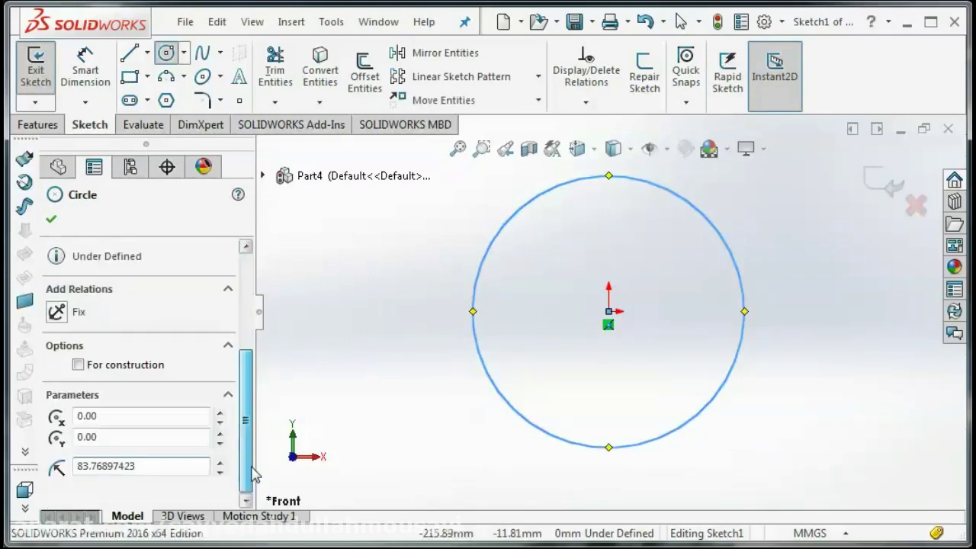
double_click(198, 465)
text(30)
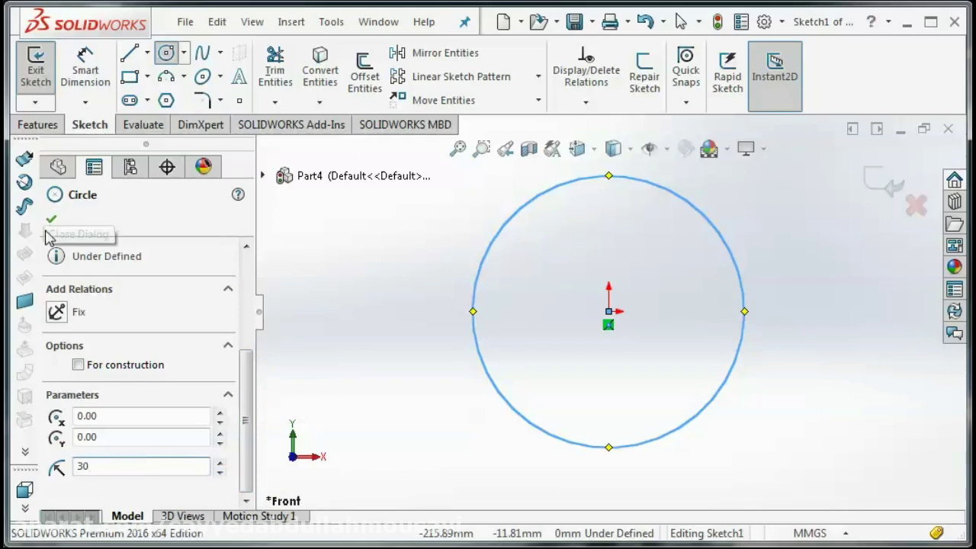
click(51, 219)
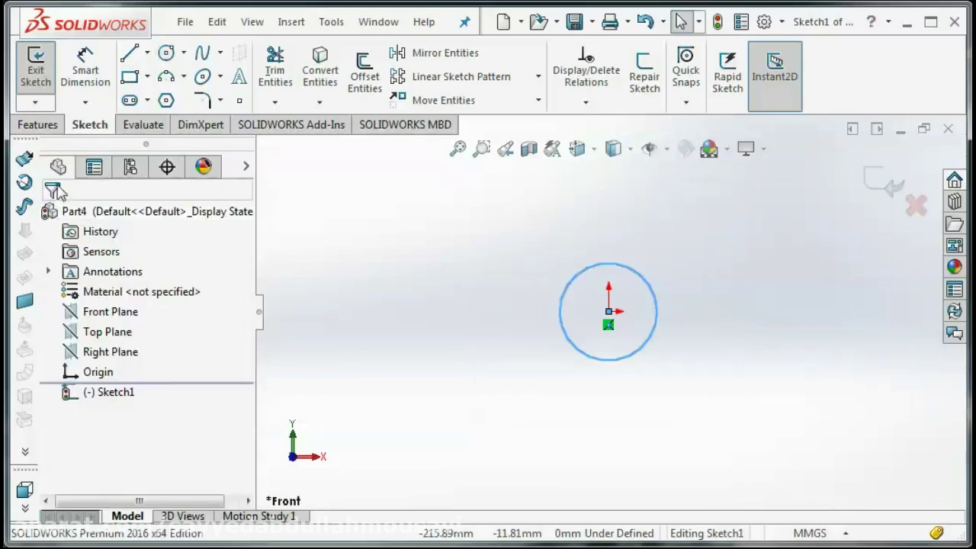
click(51, 125)
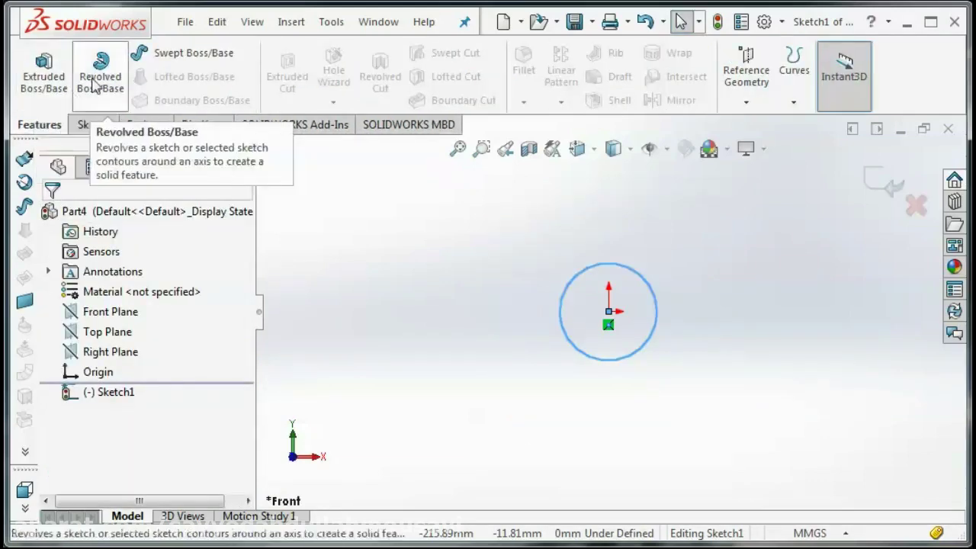
- Extrude the circle 15 mm into a solid disk
click(39, 70)
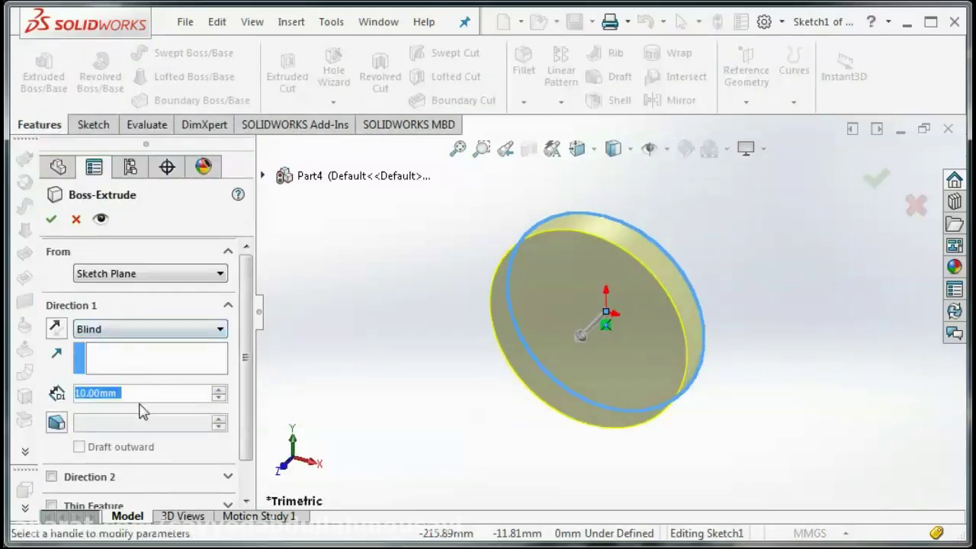
text(15)
key(Return)
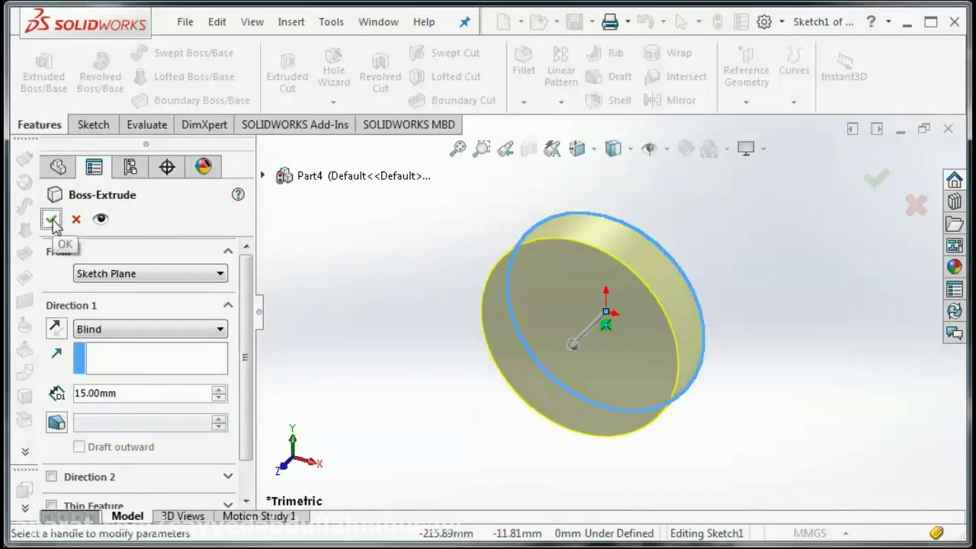
click(51, 220)
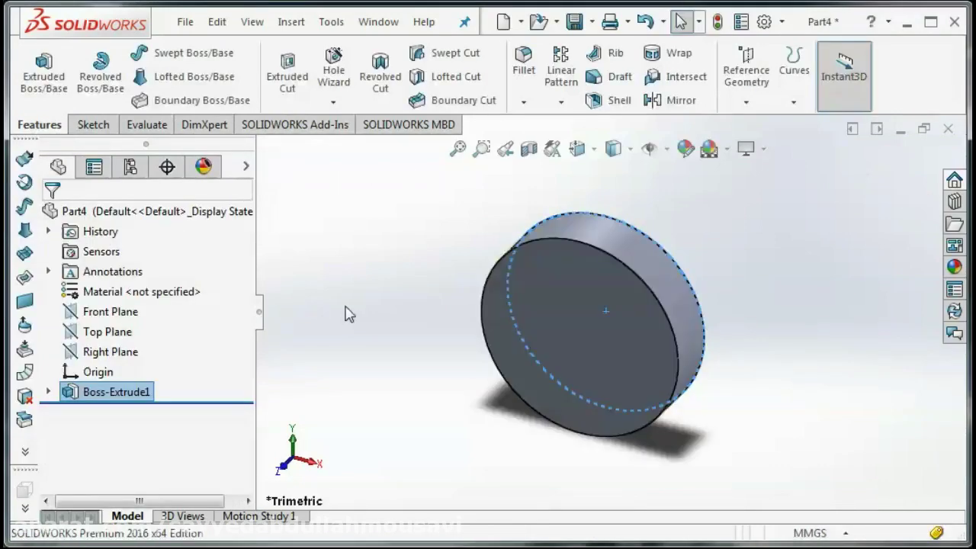
- Turn the view normal to the disk's front face for sketching
right_click(589, 314)
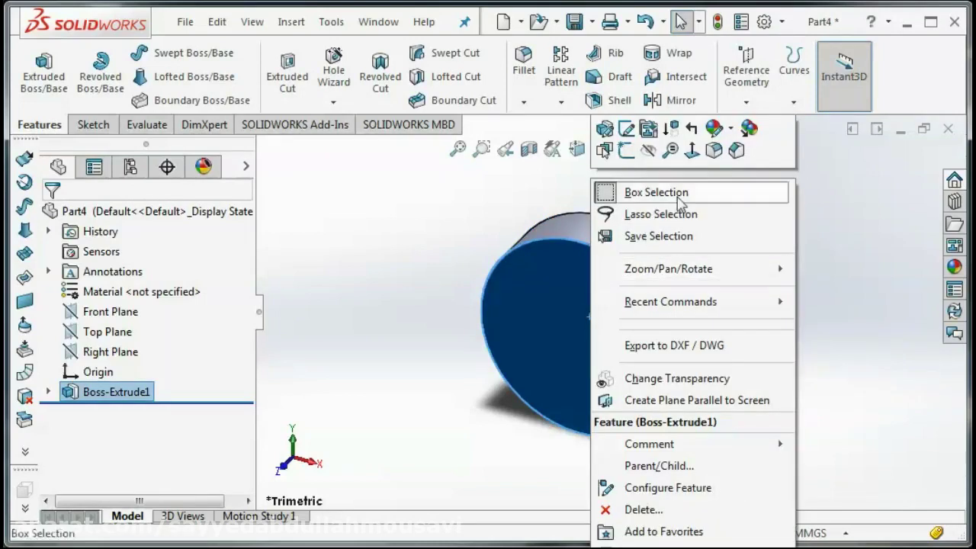
click(692, 151)
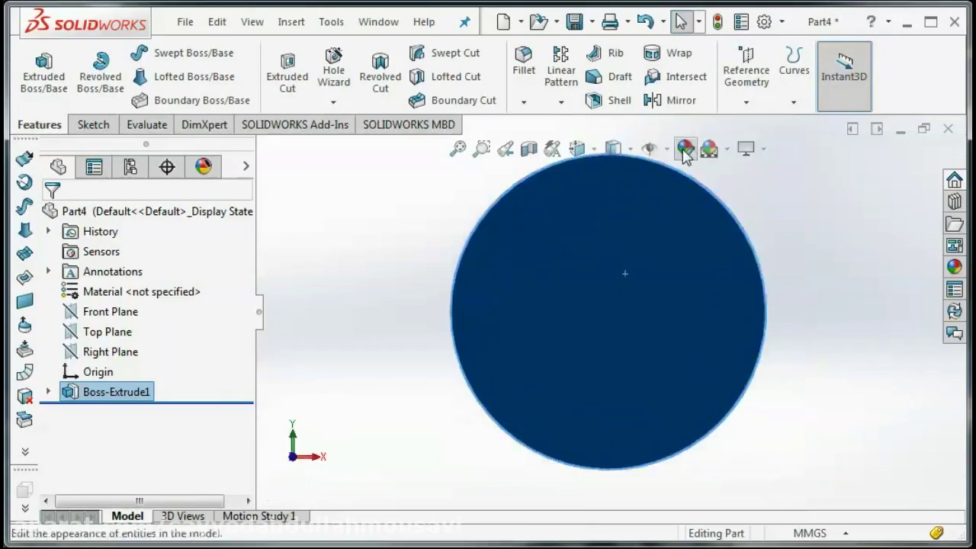
click(381, 287)
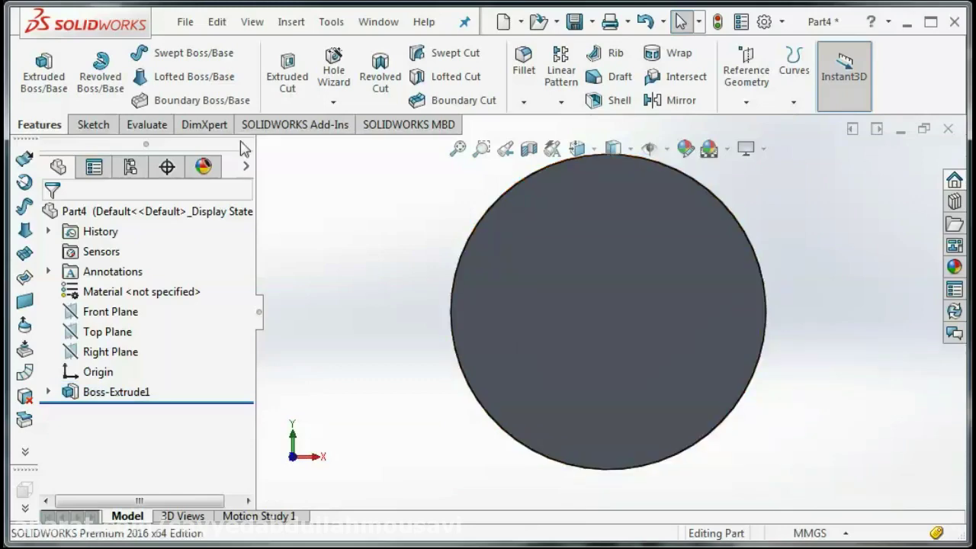
click(105, 128)
- Draw a vertical line up from the disk's bottom edge and set its length to 20 mm
click(129, 53)
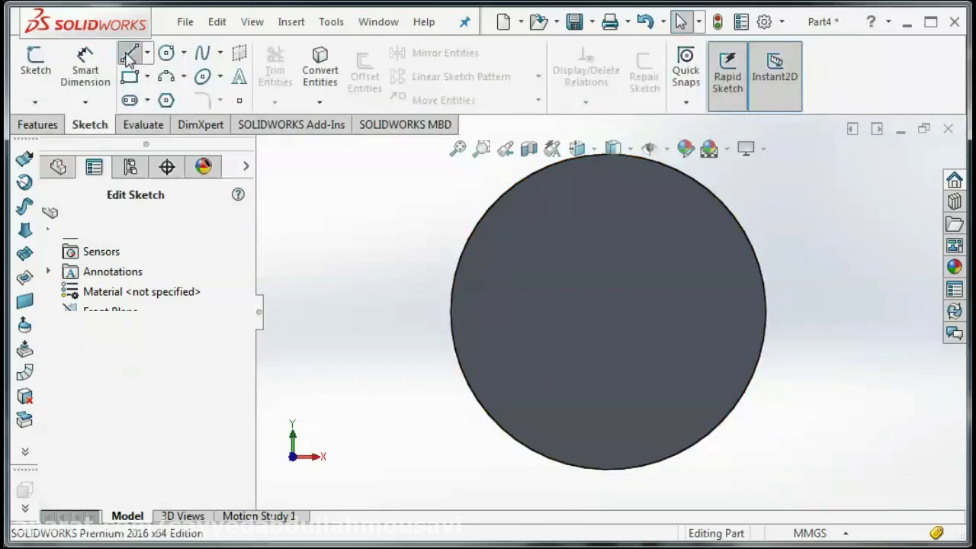
click(613, 386)
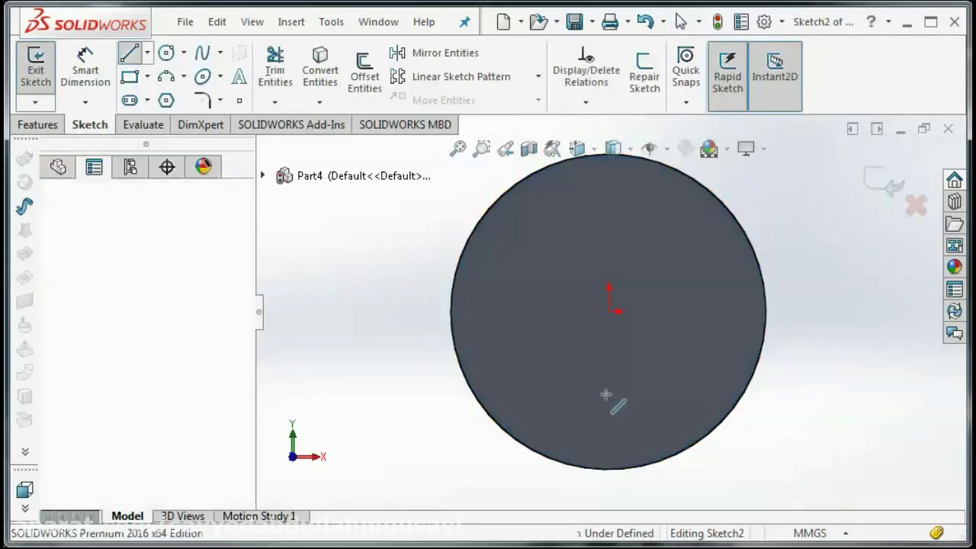
key(Escape)
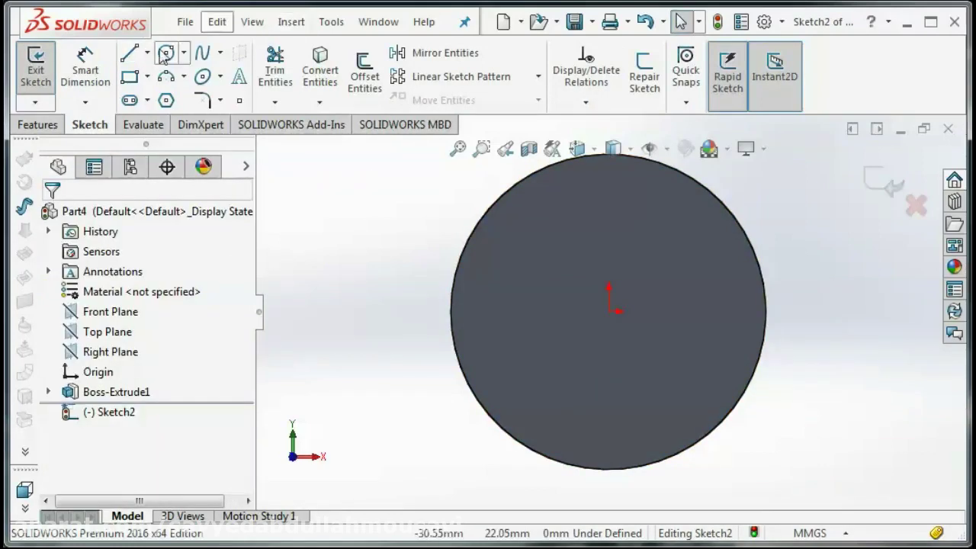
click(130, 52)
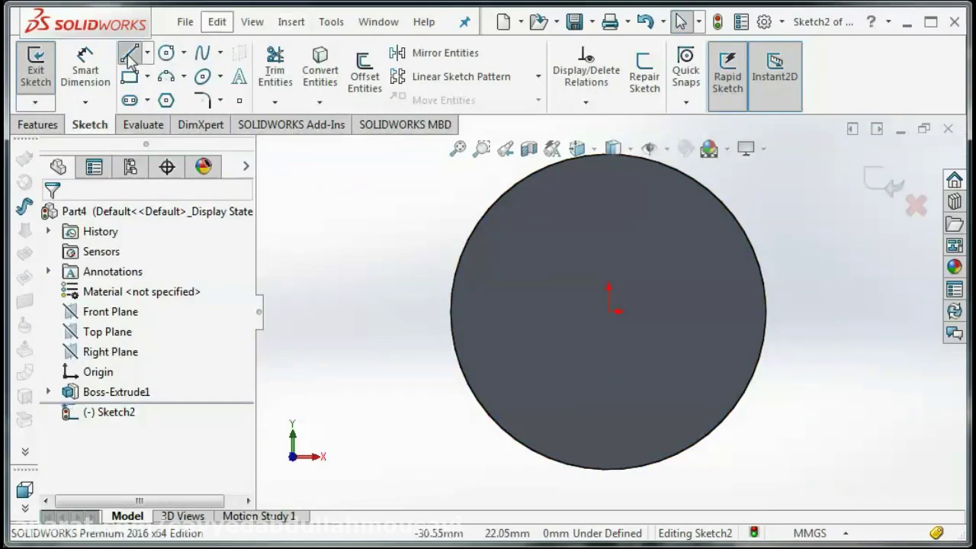
click(608, 470)
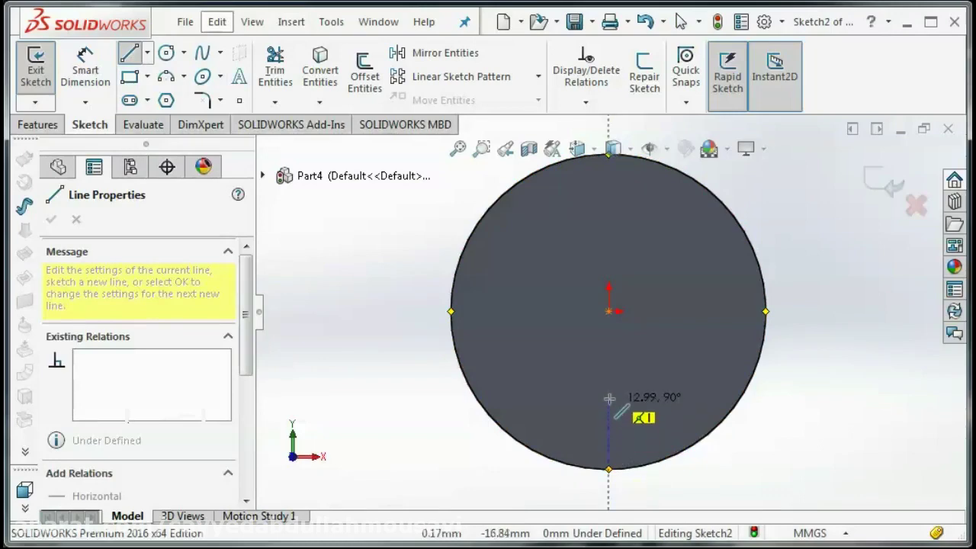
click(608, 397)
drag(248, 311, 246, 483)
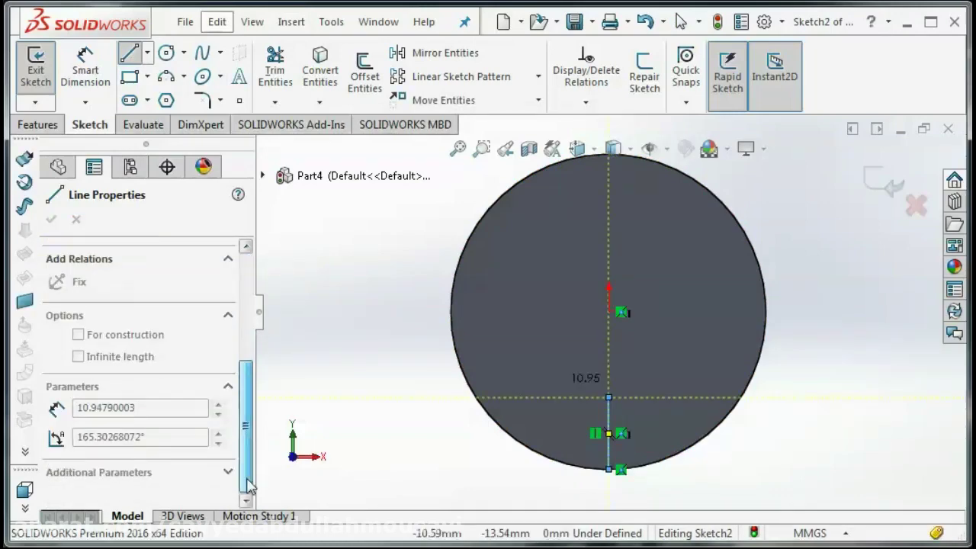
key(Escape)
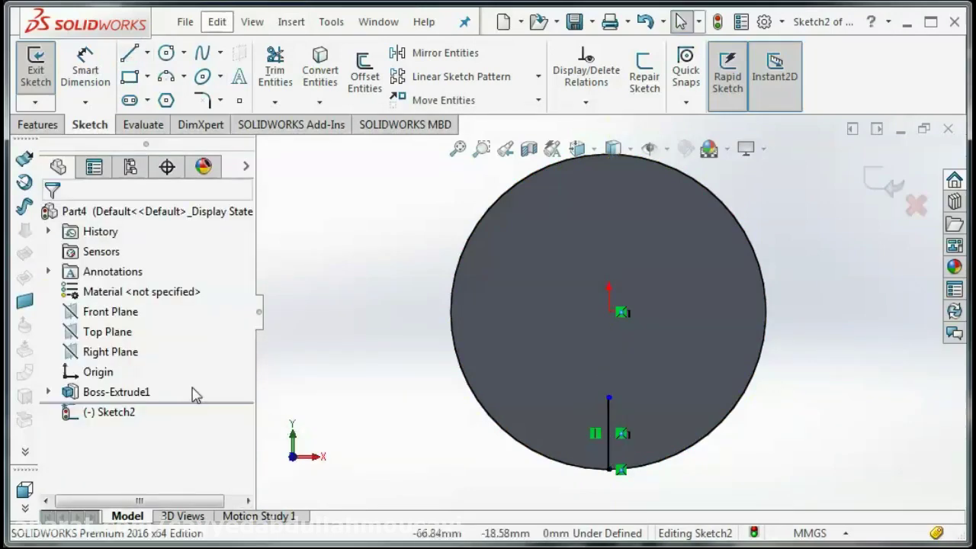
click(609, 448)
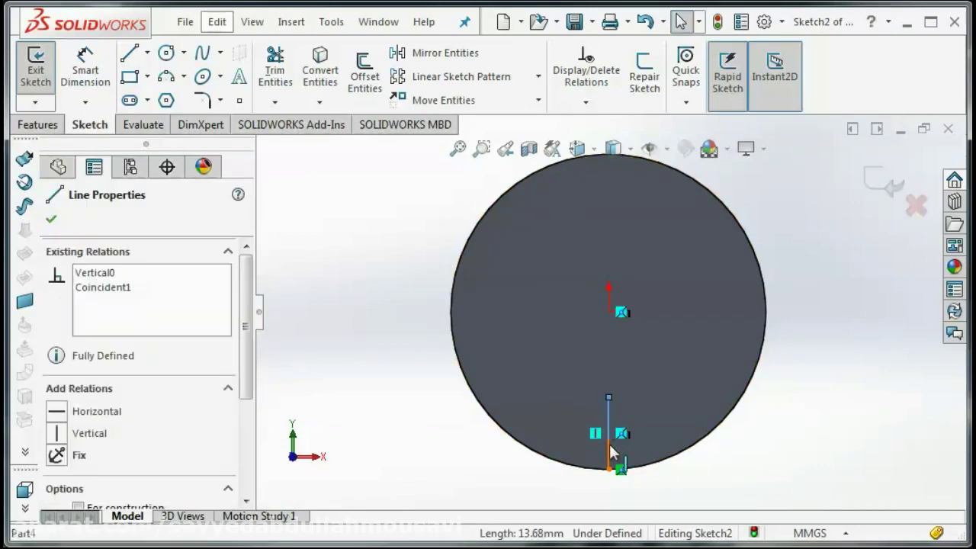
drag(251, 370, 255, 475)
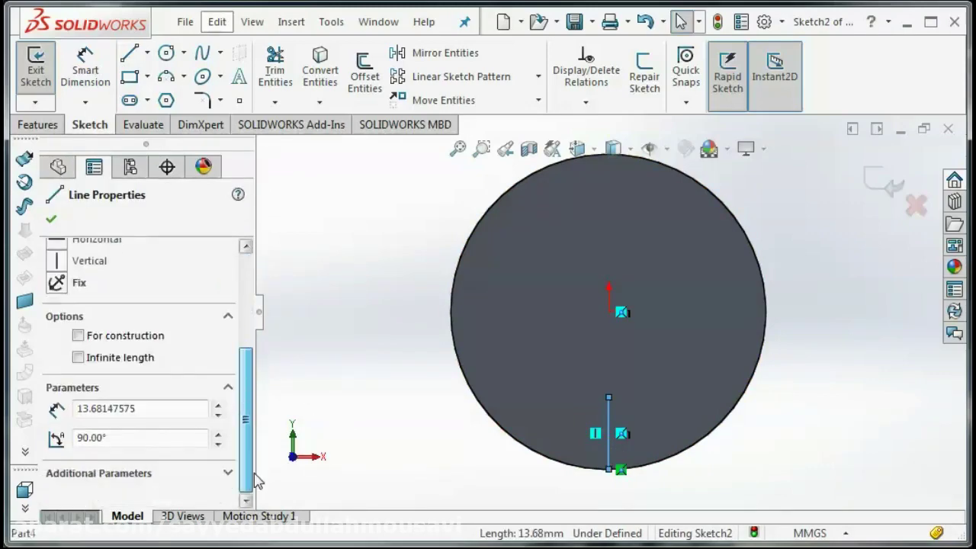
double_click(153, 412)
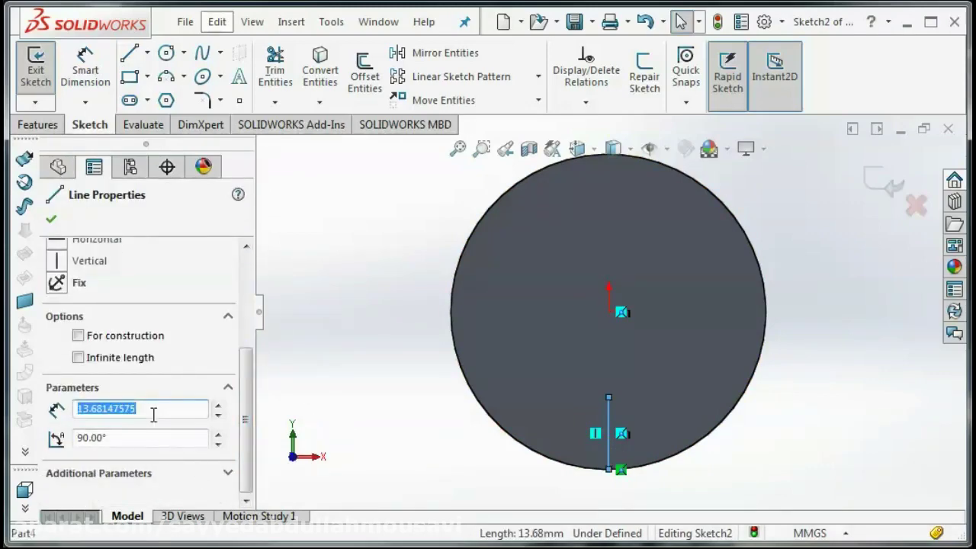
text(20)
click(51, 219)
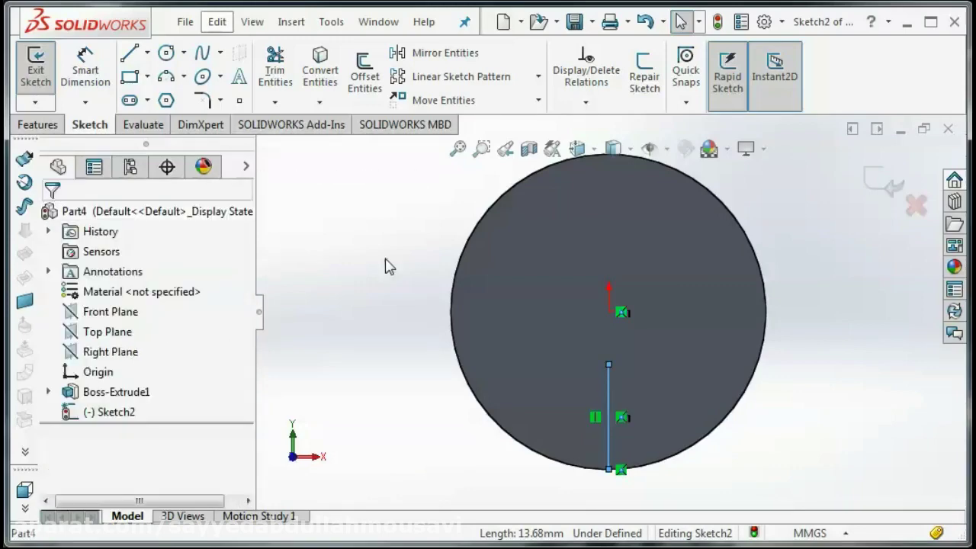
- Add a radius-10 circle centred on the vertical line
click(166, 53)
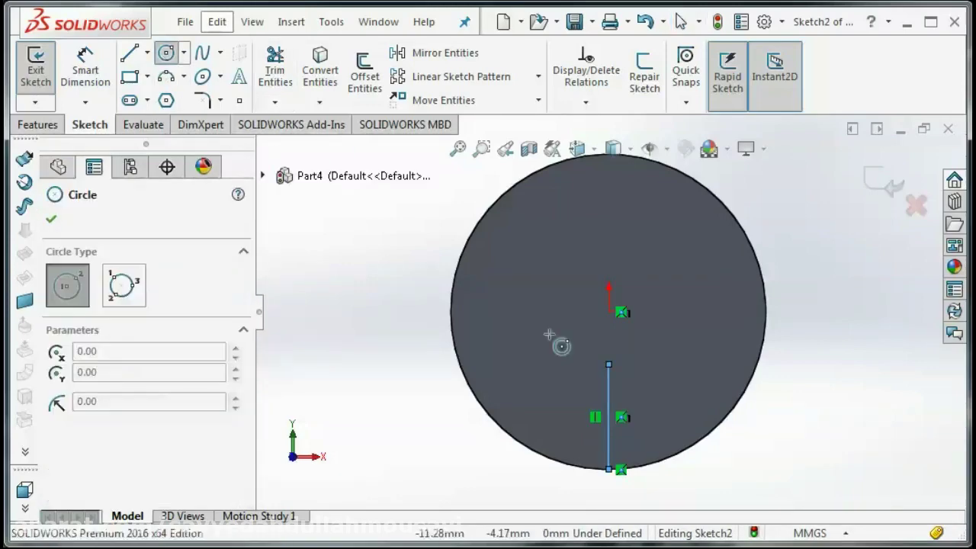
click(607, 417)
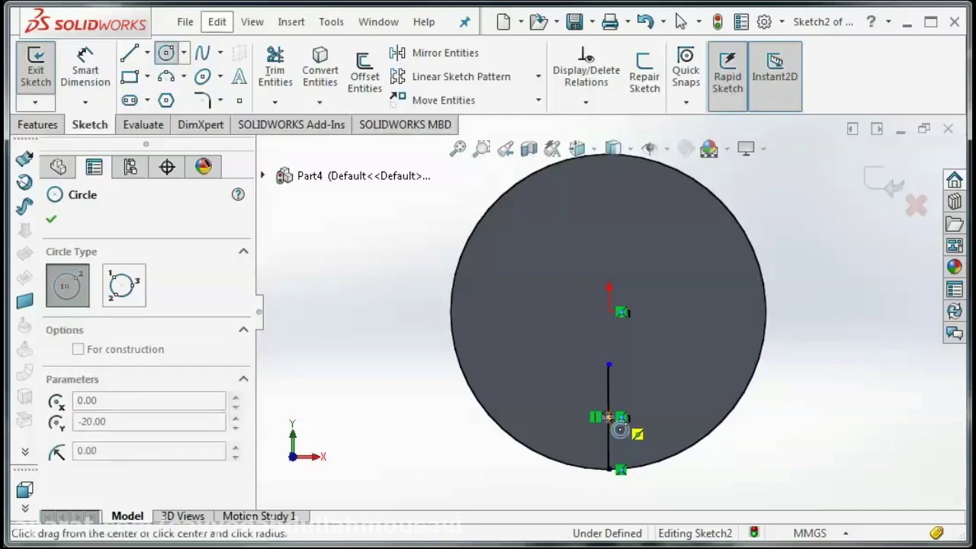
click(608, 470)
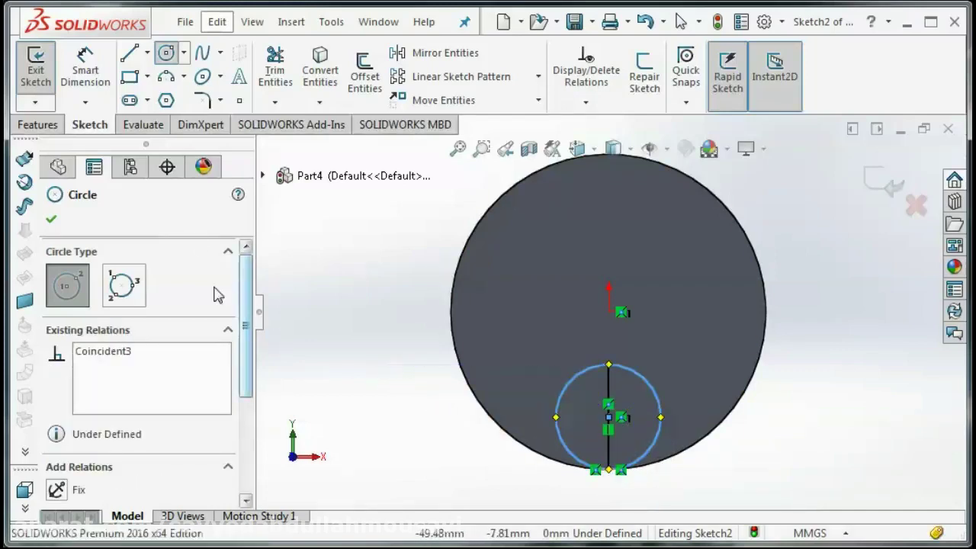
- Extrude the small circle region 100 mm as Boss-Extrude2
click(38, 125)
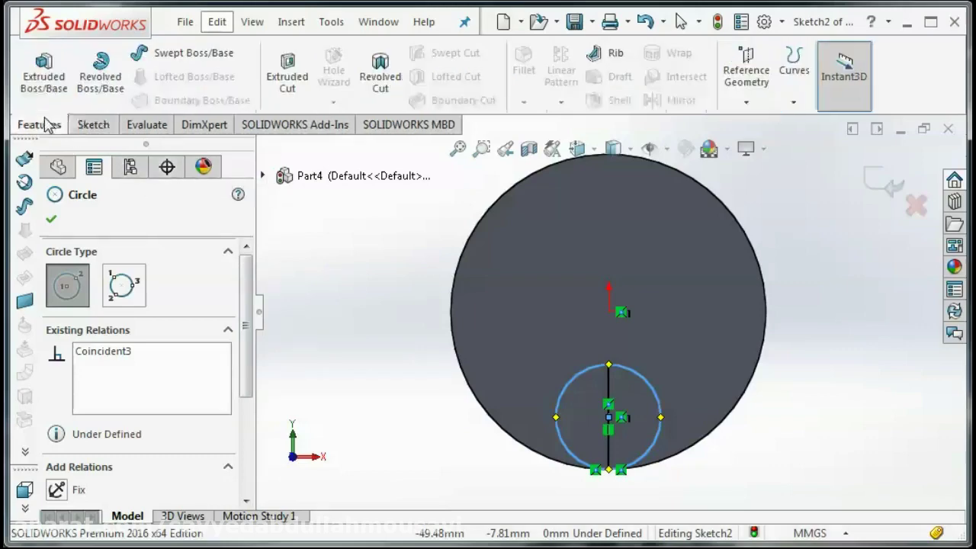
click(44, 76)
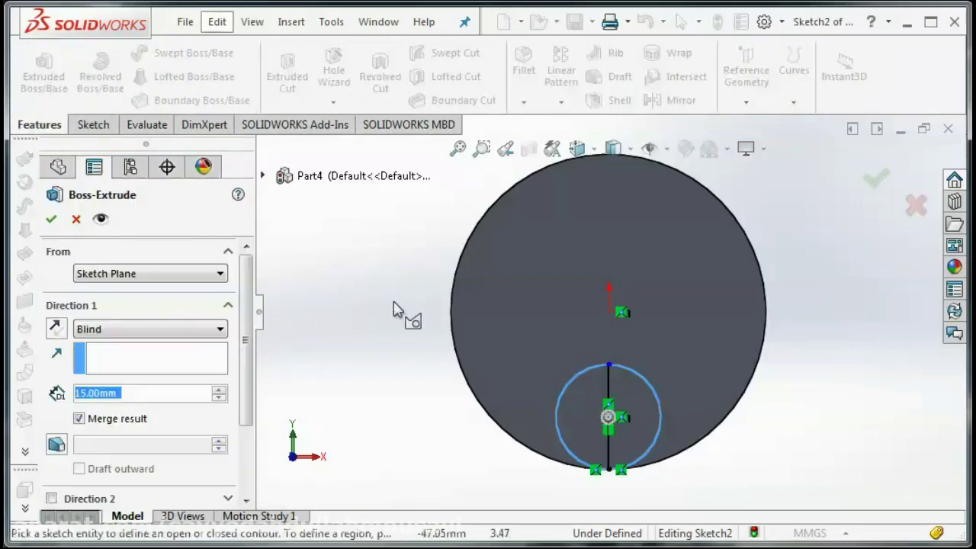
click(590, 409)
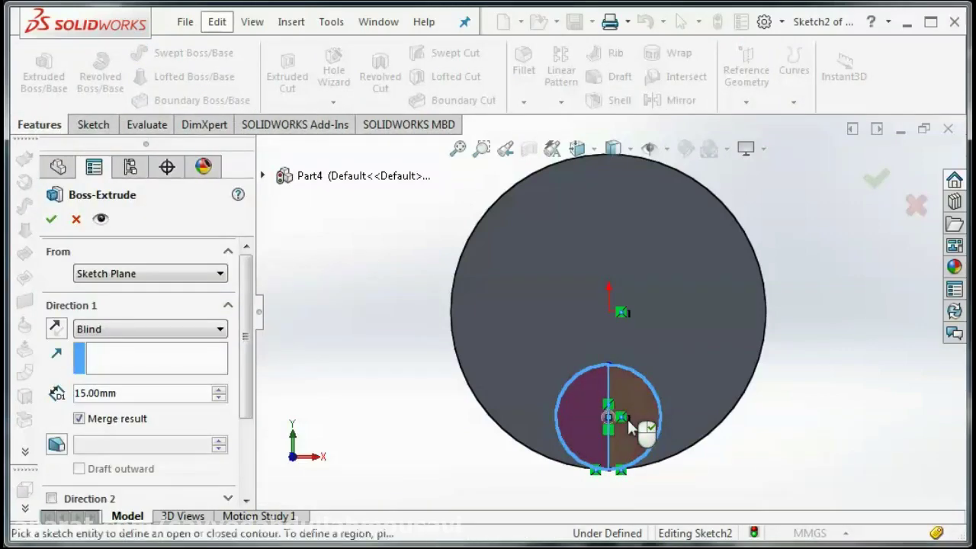
scroll(248, 377, down, 2)
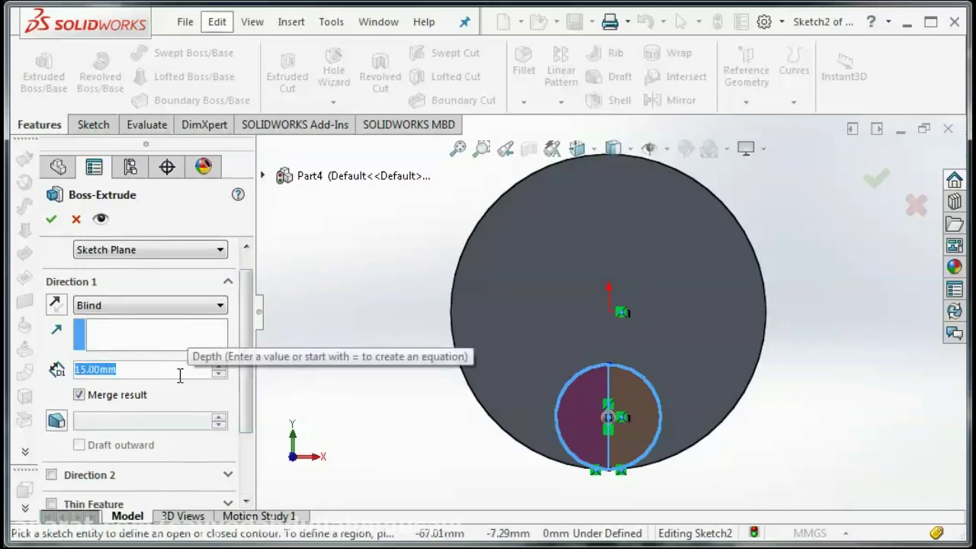
text(100)
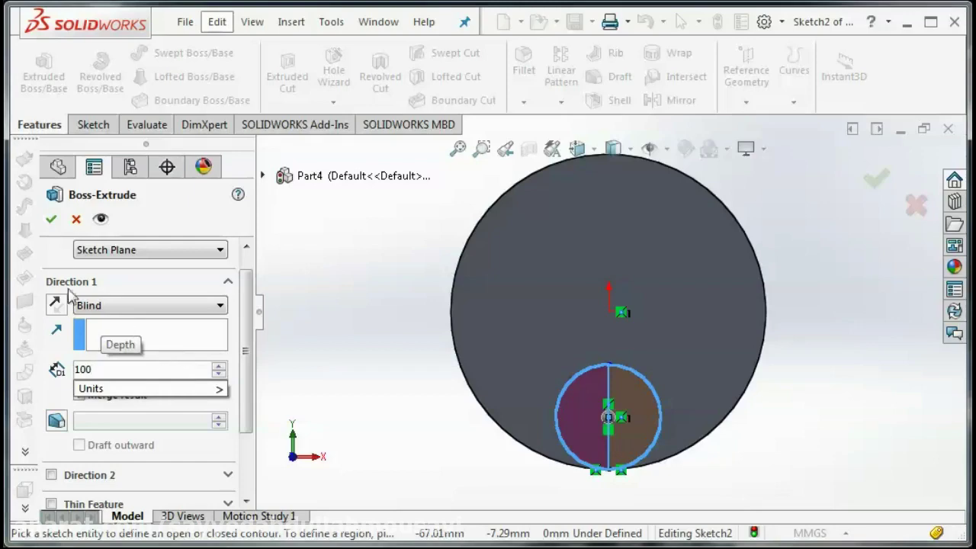
click(51, 220)
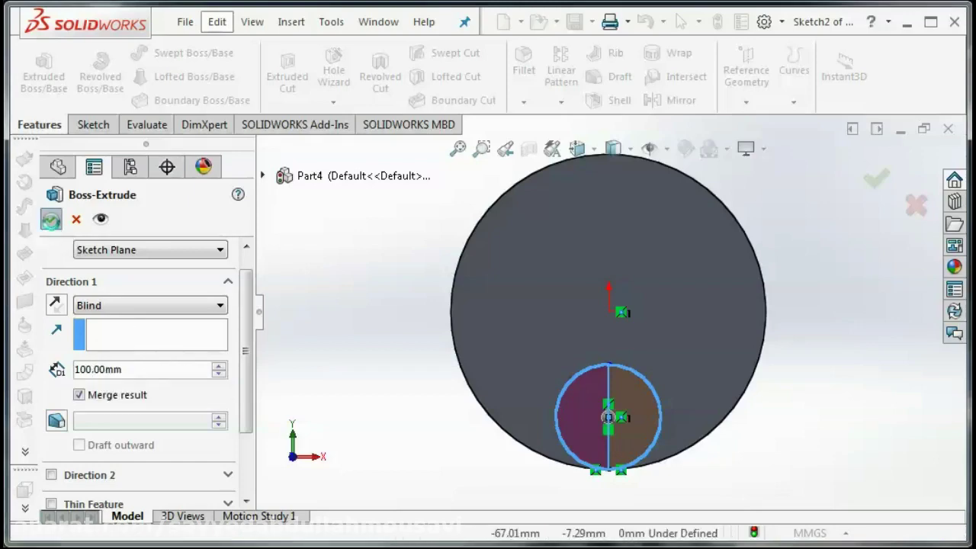
click(397, 321)
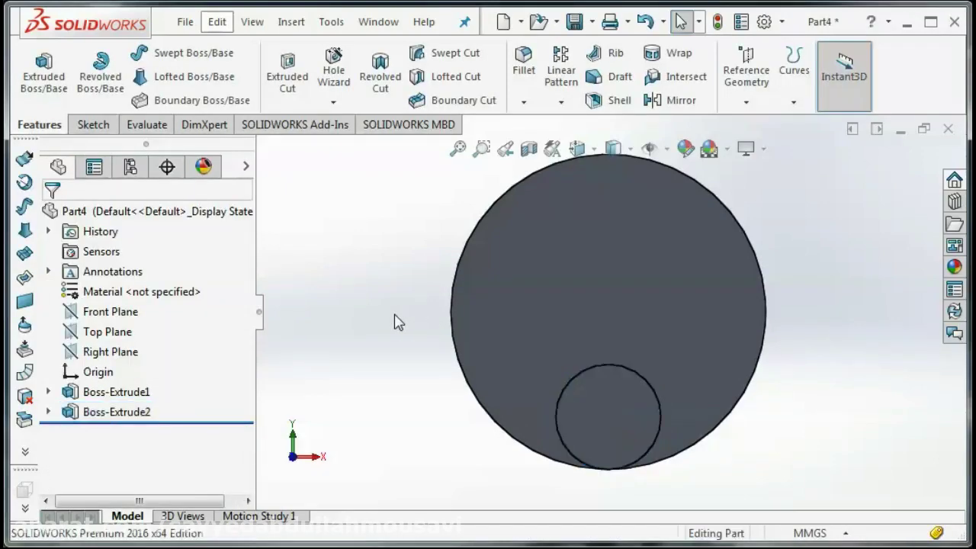
- Orbit the part to see the 15 mm disk and its 100 mm cylinder in 3D
right_click(396, 322)
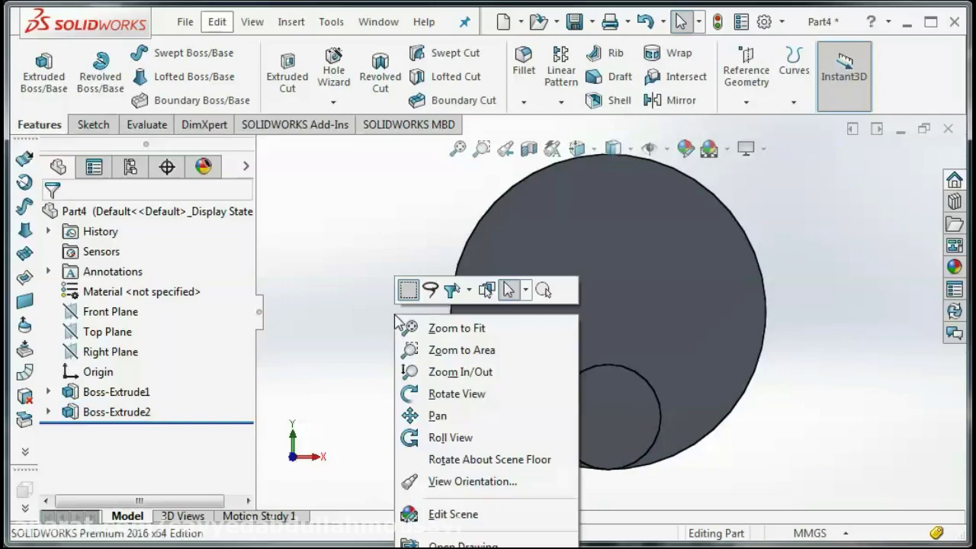
click(424, 391)
mouse_move(420, 325)
mouse_down()
mouse_move(392, 329)
mouse_move(341, 293)
mouse_up()
mouse_move(593, 343)
mouse_down()
mouse_move(511, 292)
mouse_move(508, 331)
mouse_move(526, 351)
mouse_up()
right_click(726, 308)
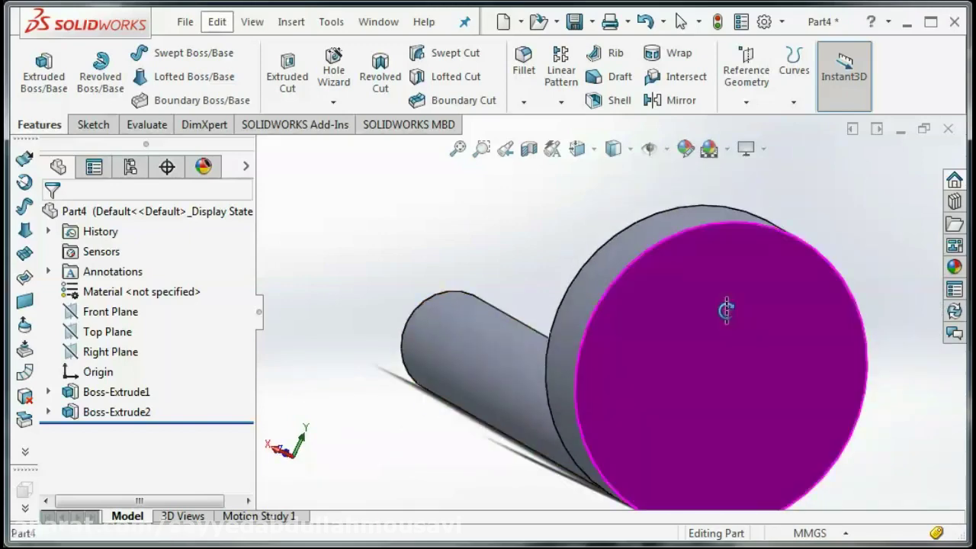
click(567, 241)
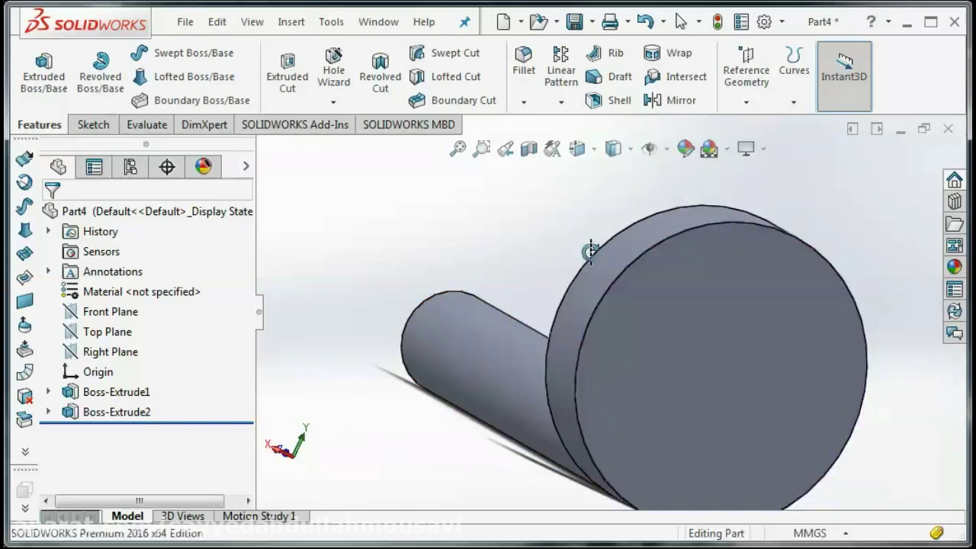
right_click(681, 335)
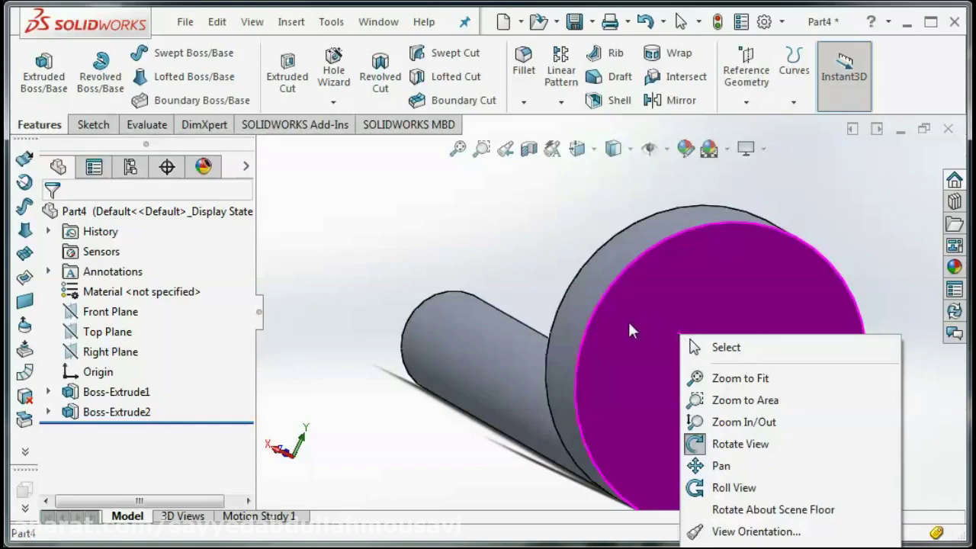
click(630, 330)
- Start a new sketch on the disk face, cancelling the stray line
click(90, 125)
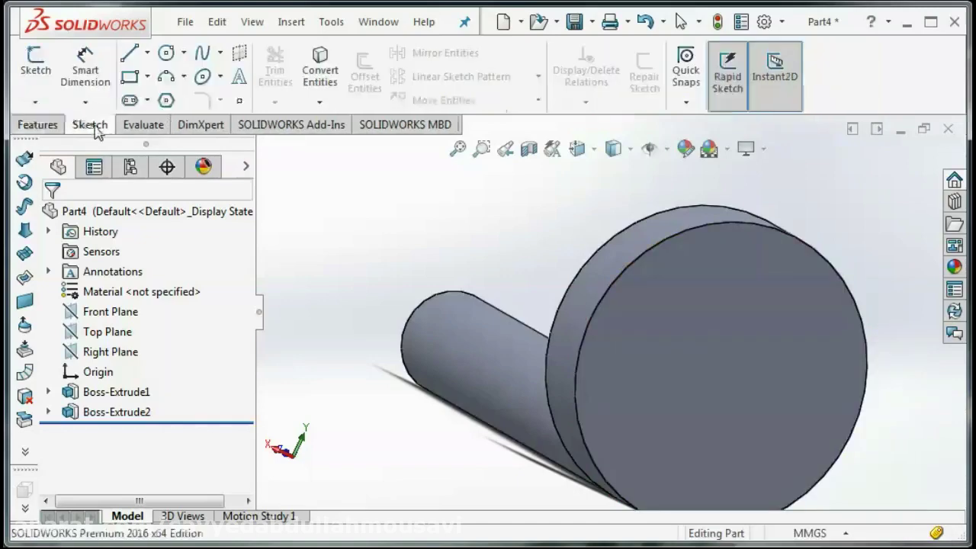
click(129, 52)
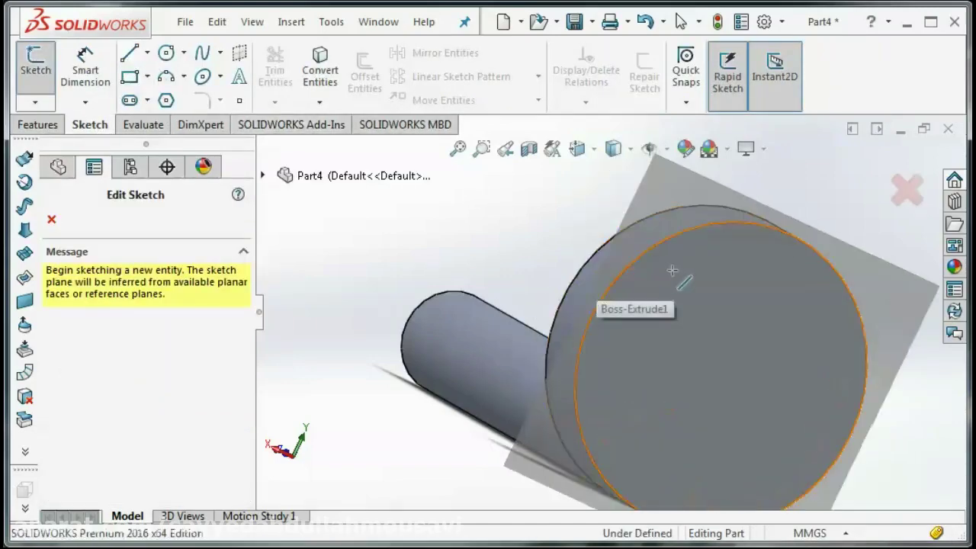
click(712, 262)
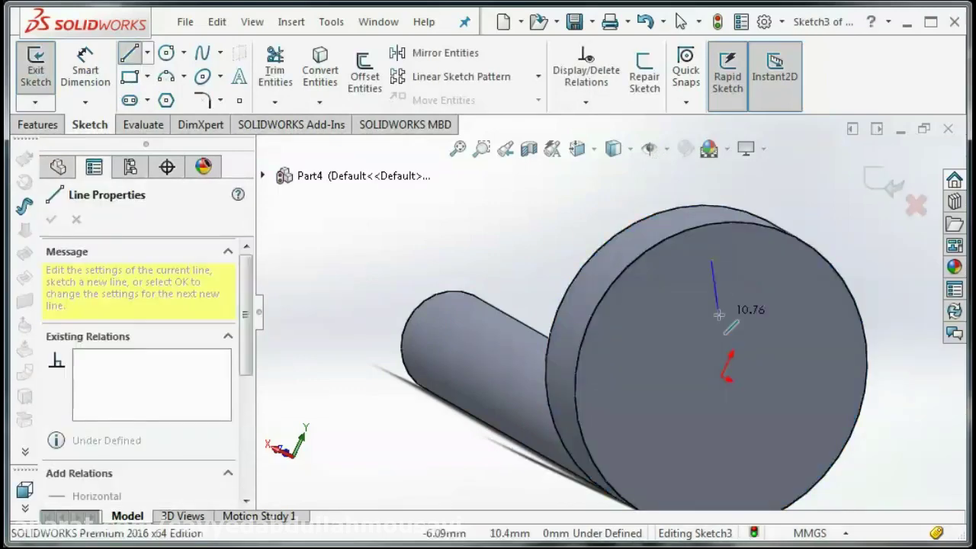
key(Escape)
click(129, 52)
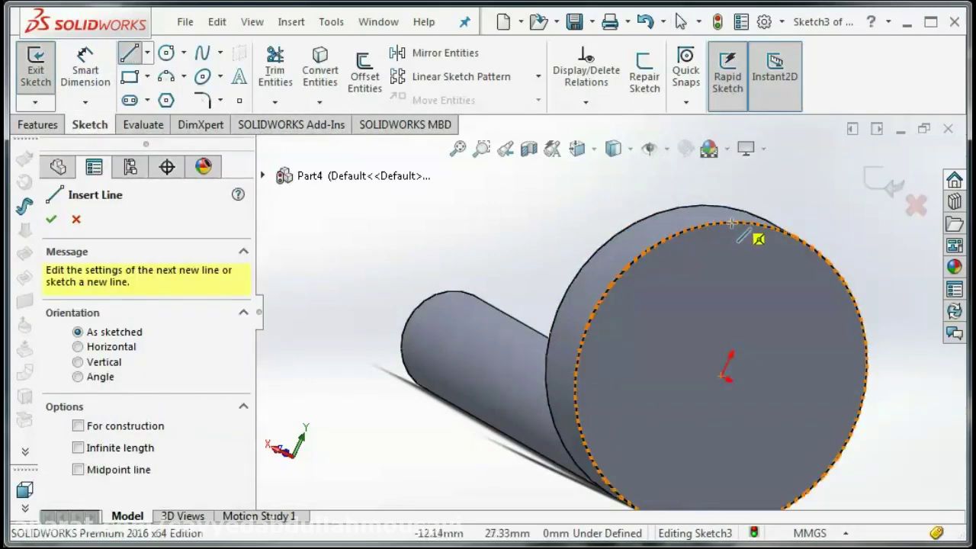
- Switch the view to Right, then to Back orientation
click(589, 149)
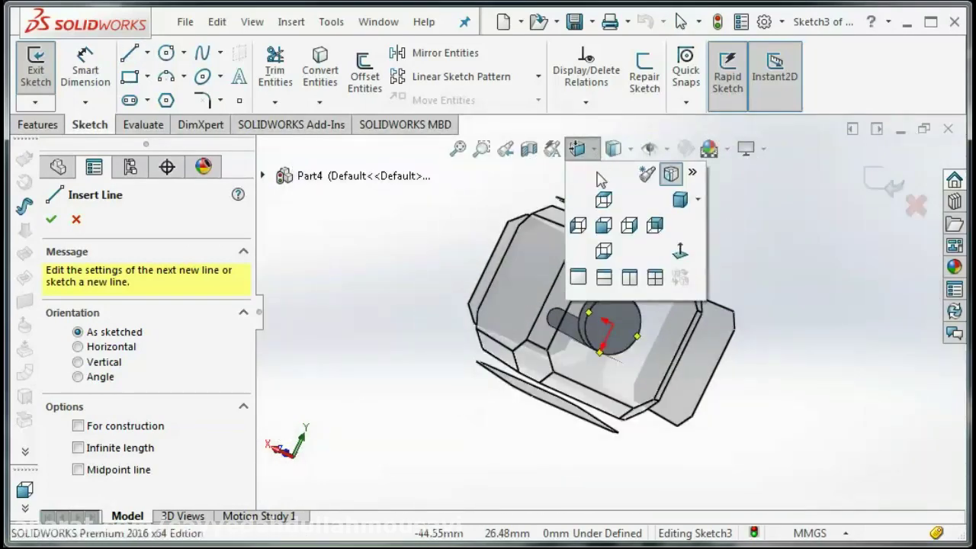
click(628, 225)
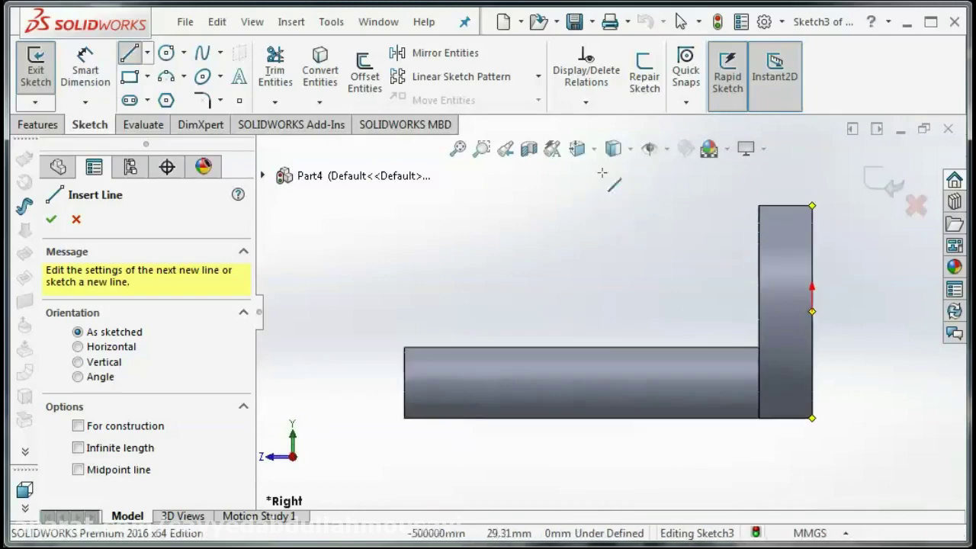
click(598, 151)
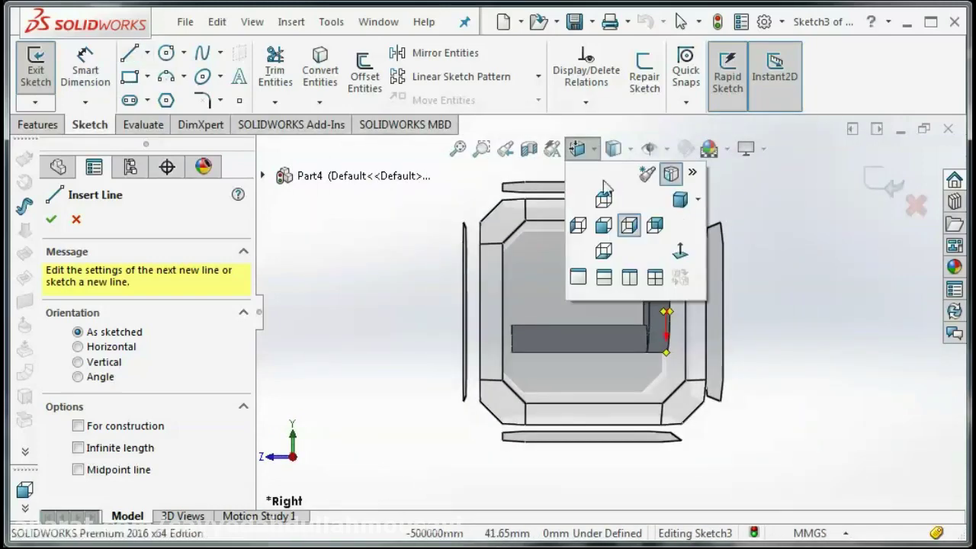
click(655, 225)
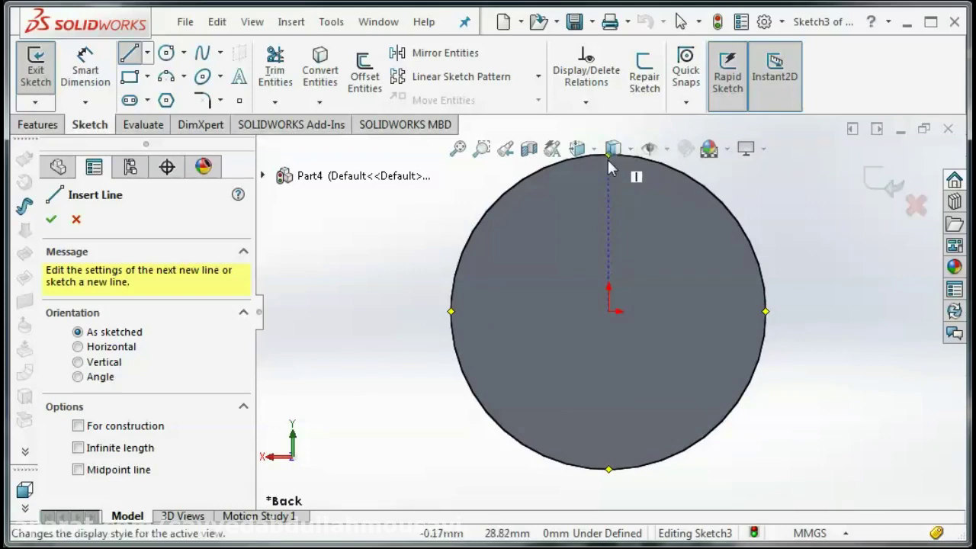
right_click(873, 251)
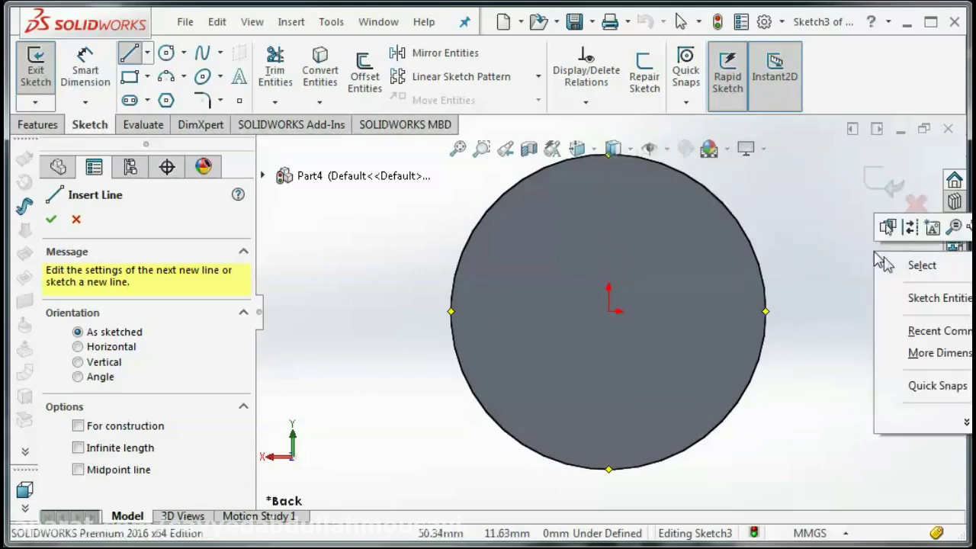
key(Escape)
key(Escape)
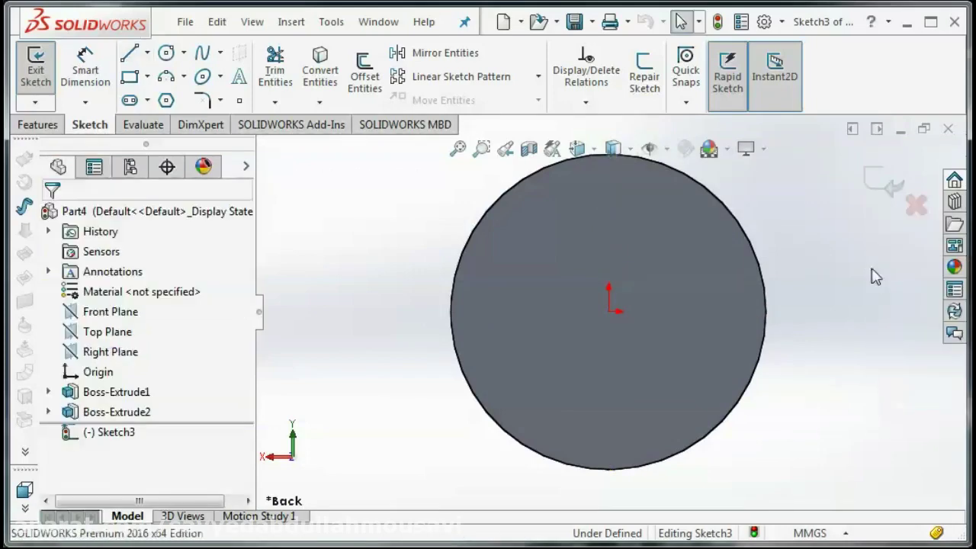
right_click(876, 273)
key(Escape)
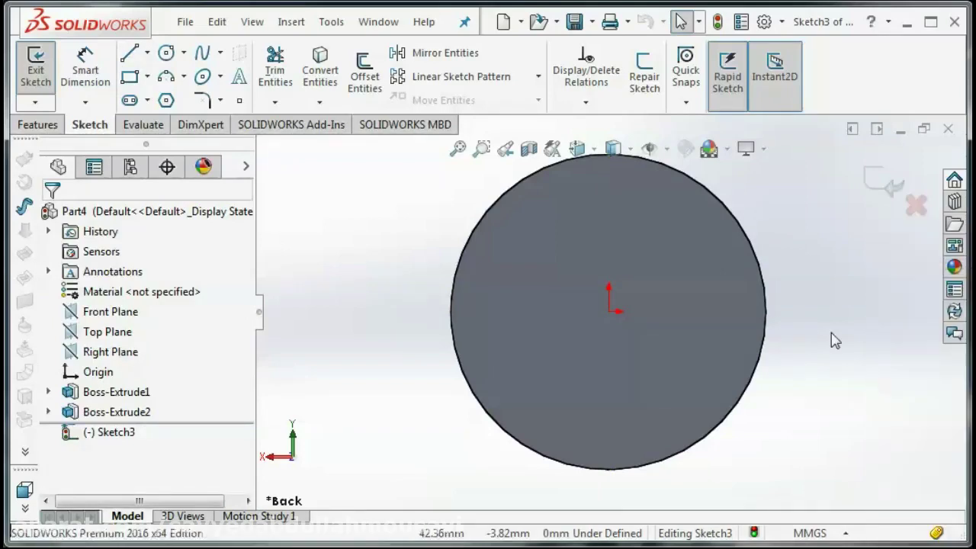
- Exit the empty sketch and pan the disk lower in the view
click(877, 183)
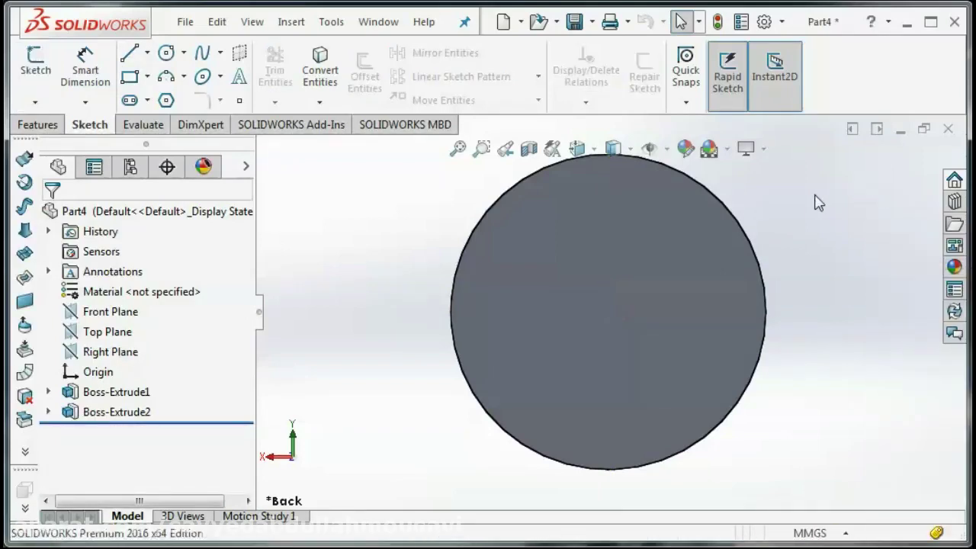
right_click(816, 202)
click(849, 297)
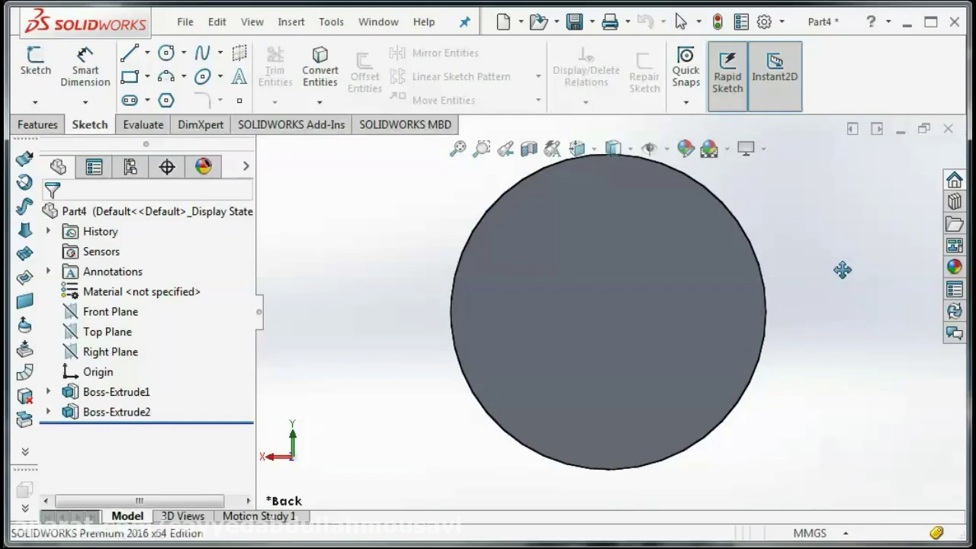
drag(838, 270, 838, 328)
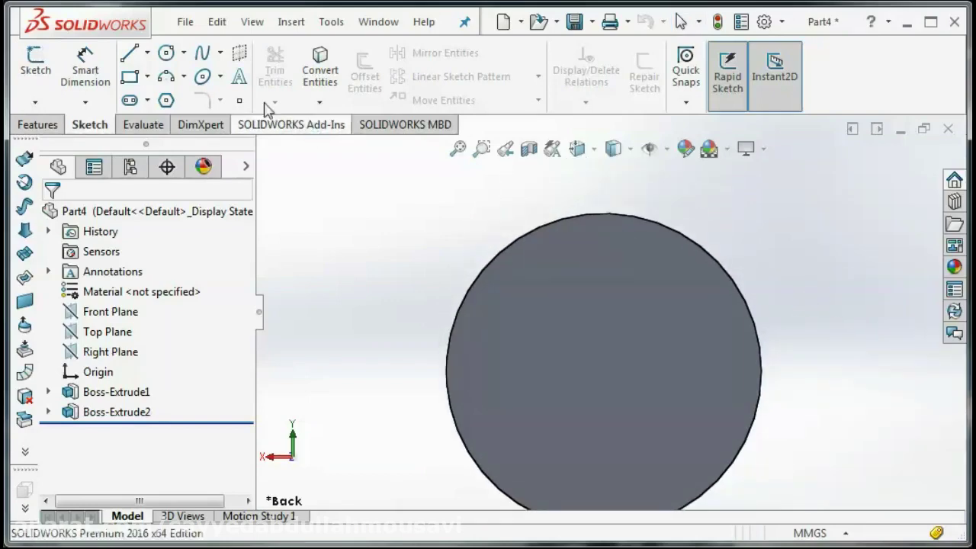
- Start a sketch on the disk face and draw a vertical line down from its top edge
click(35, 61)
click(578, 305)
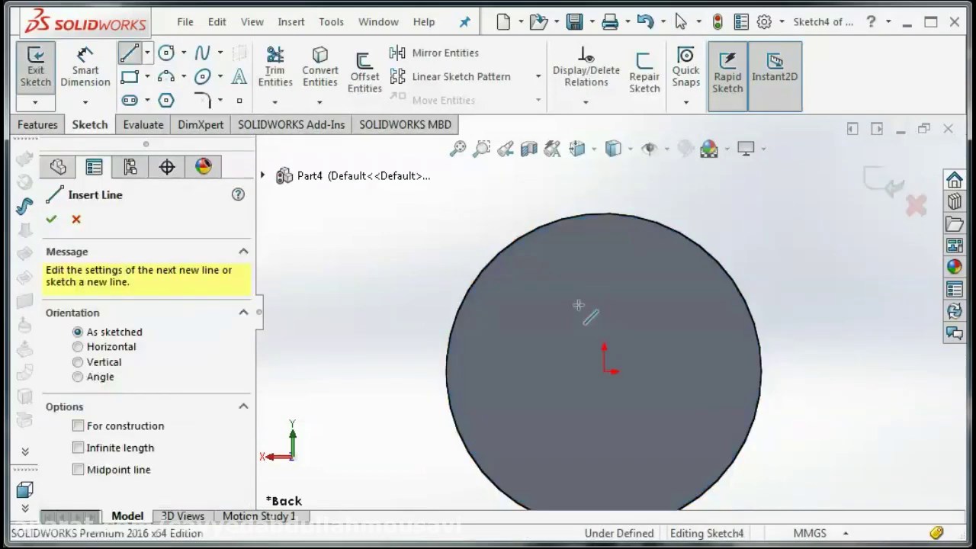
key(Escape)
click(136, 55)
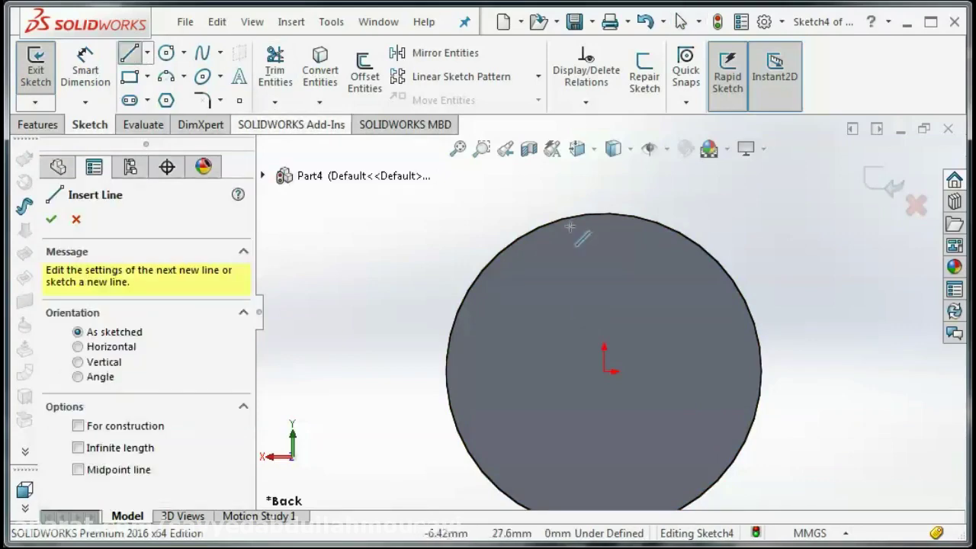
click(605, 214)
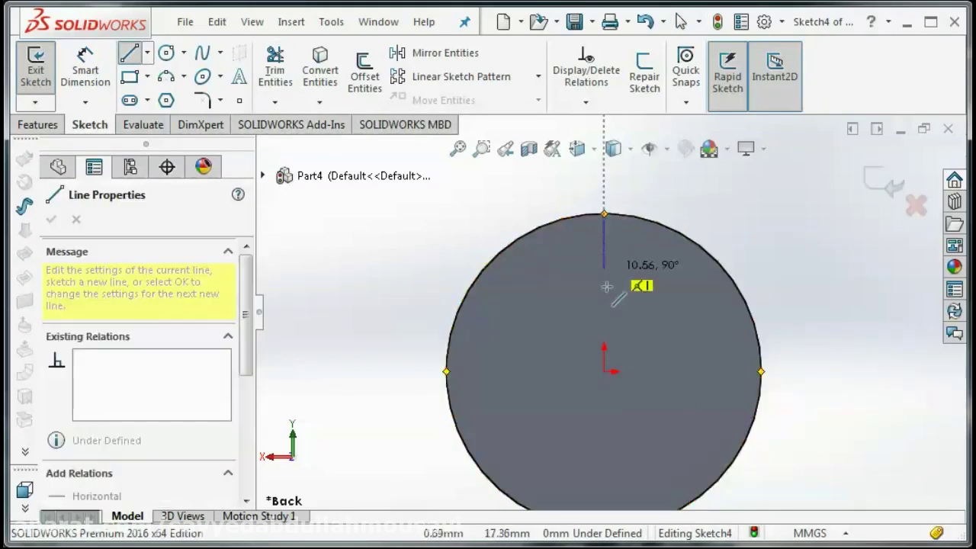
click(604, 298)
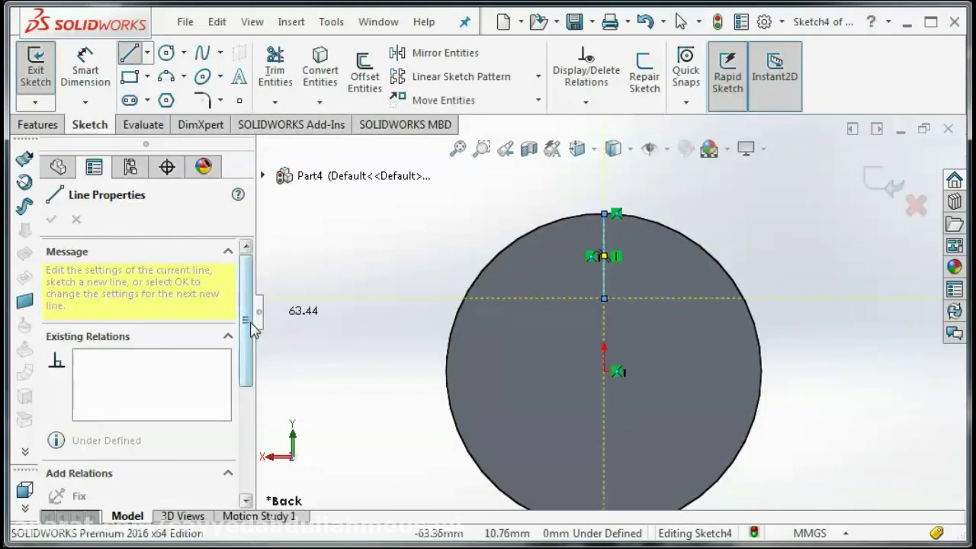
drag(246, 324, 245, 381)
key(Escape)
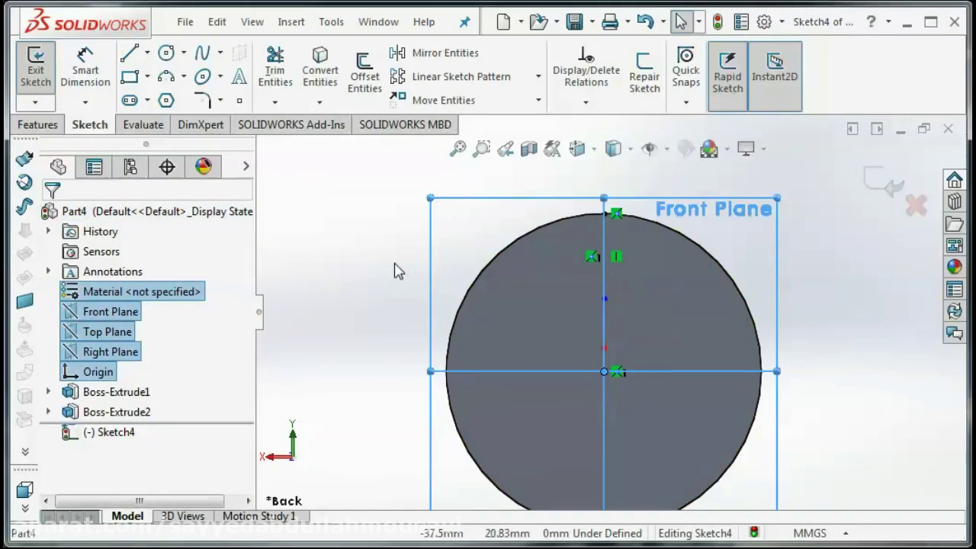
- Set the vertical line's length to 20 mm
click(370, 270)
click(603, 232)
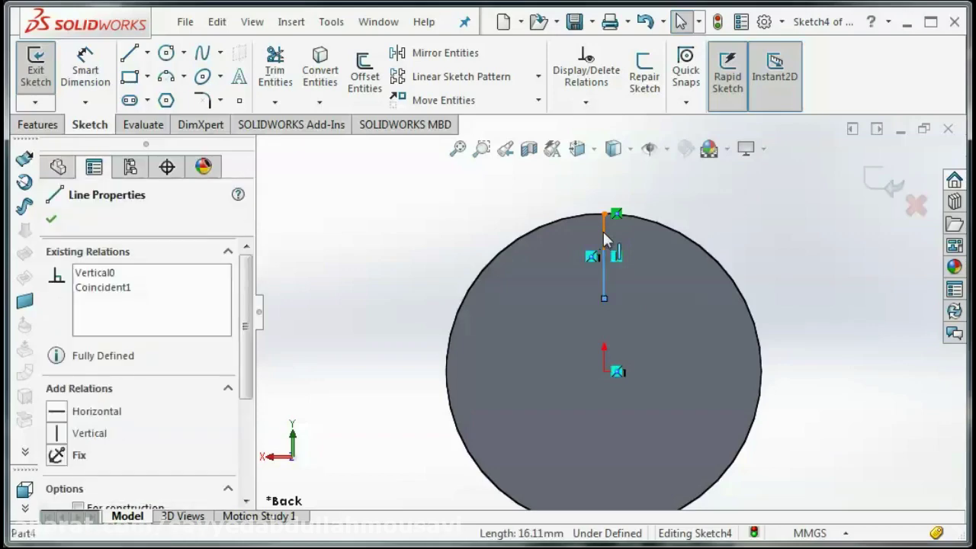
drag(242, 304, 244, 396)
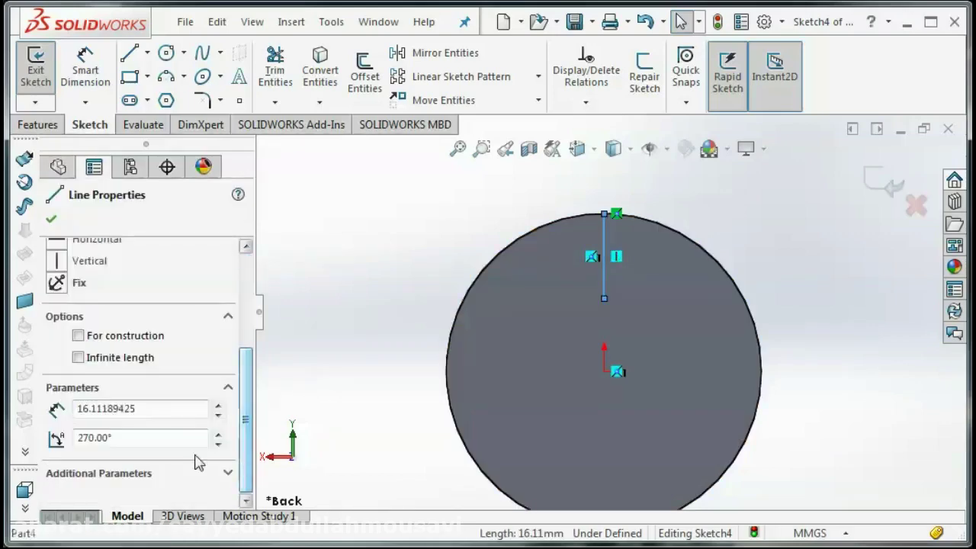
double_click(174, 409)
text(20)
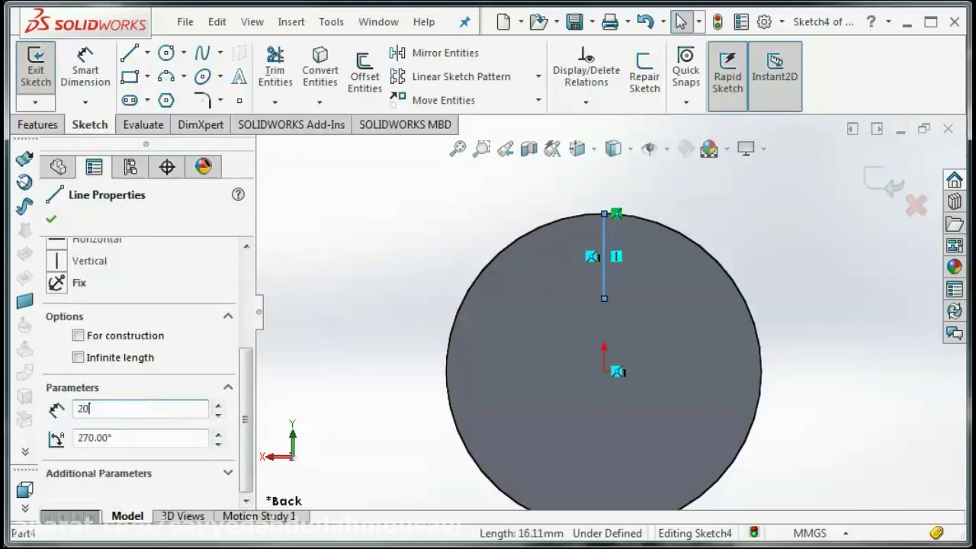
click(52, 221)
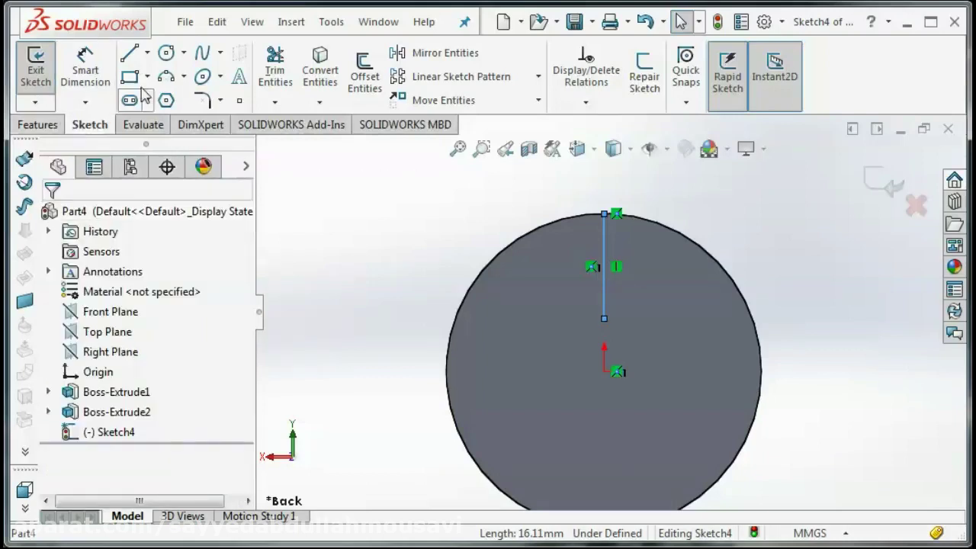
- Draw a radius-10 circle centred on the line's midpoint
click(166, 52)
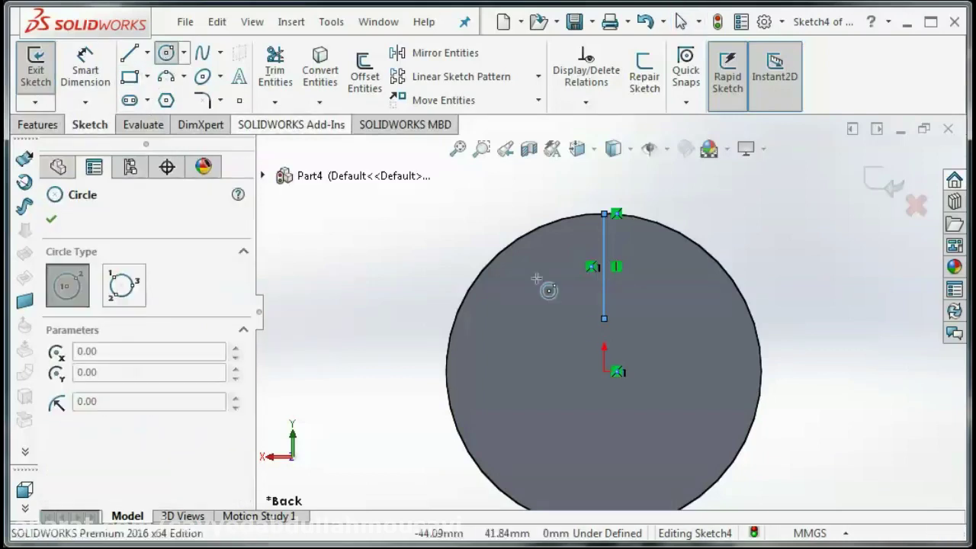
click(604, 266)
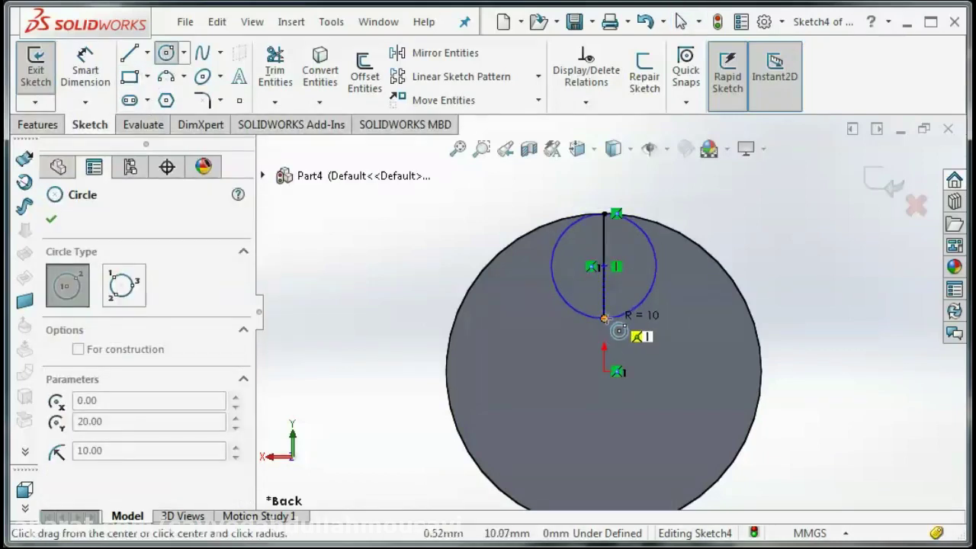
click(604, 320)
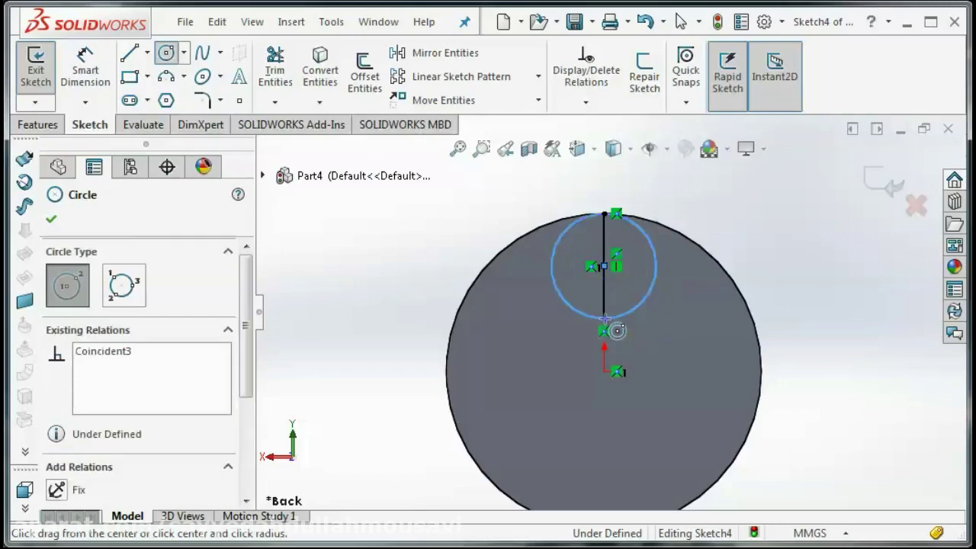
- Extrude both halves of the small circle 100 mm as Boss-Extrude3
click(39, 125)
click(43, 80)
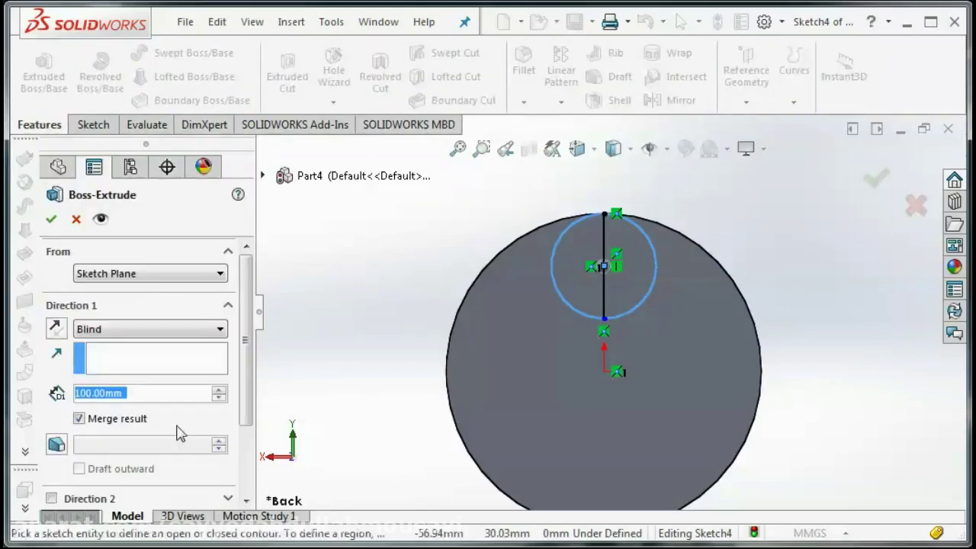
click(52, 220)
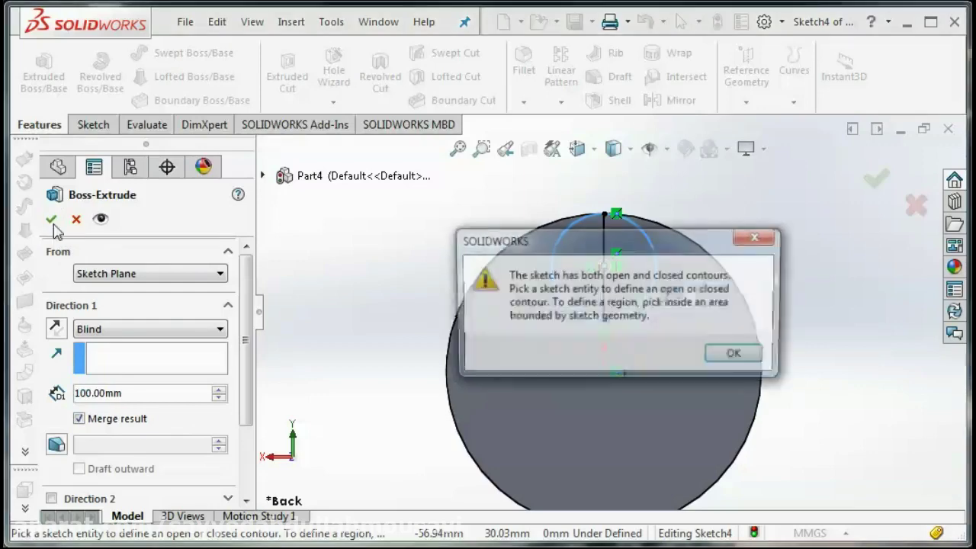
click(728, 358)
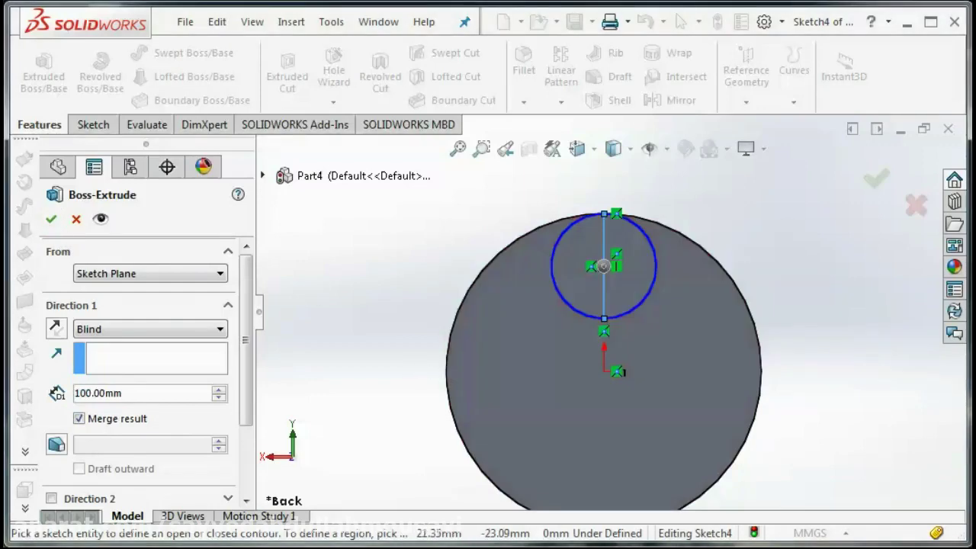
click(578, 284)
click(625, 301)
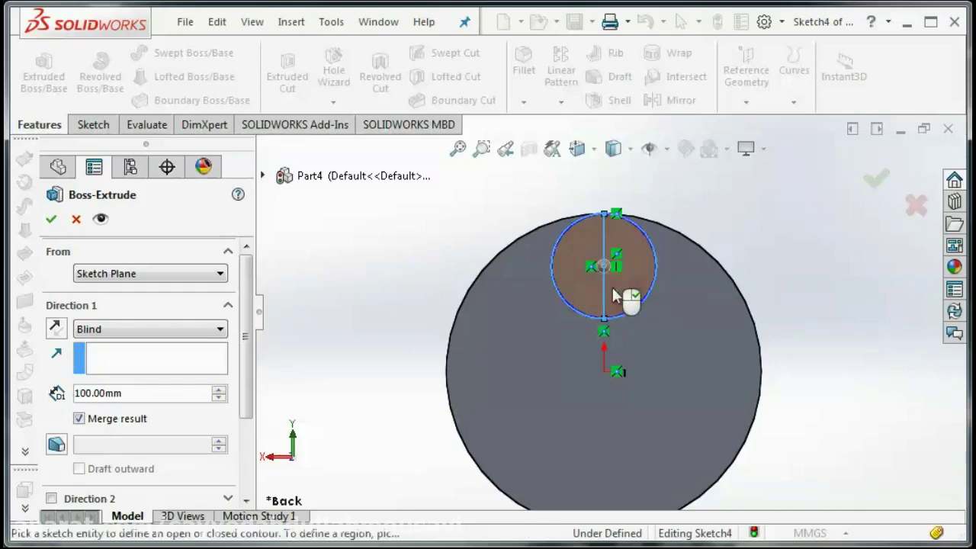
click(51, 220)
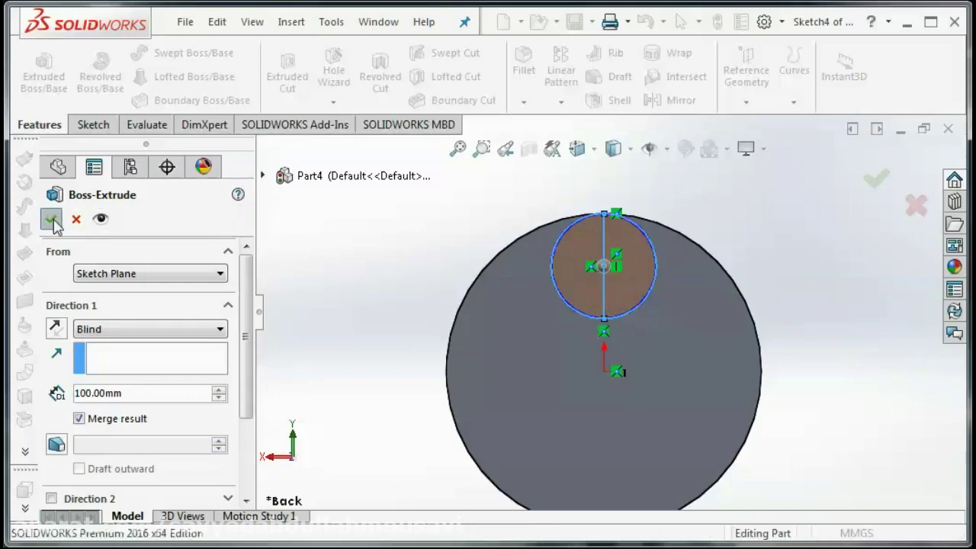
click(597, 150)
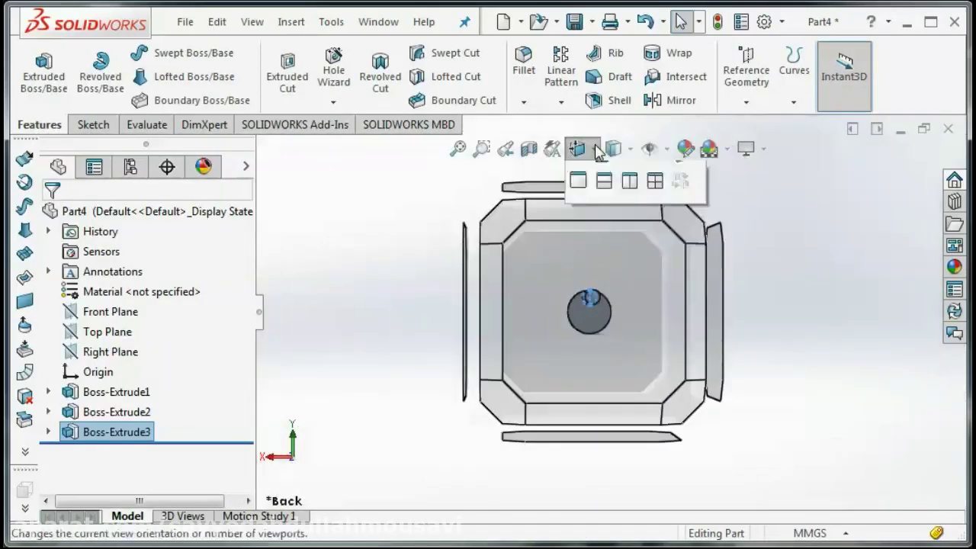
- Show the Dimetric view, save the part as crankshaft, and minimise its window
click(682, 200)
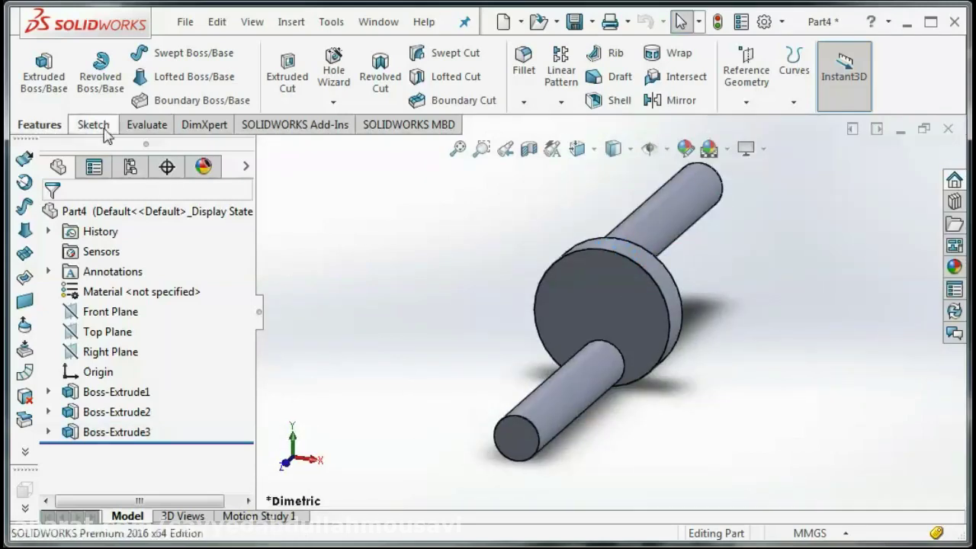
click(185, 21)
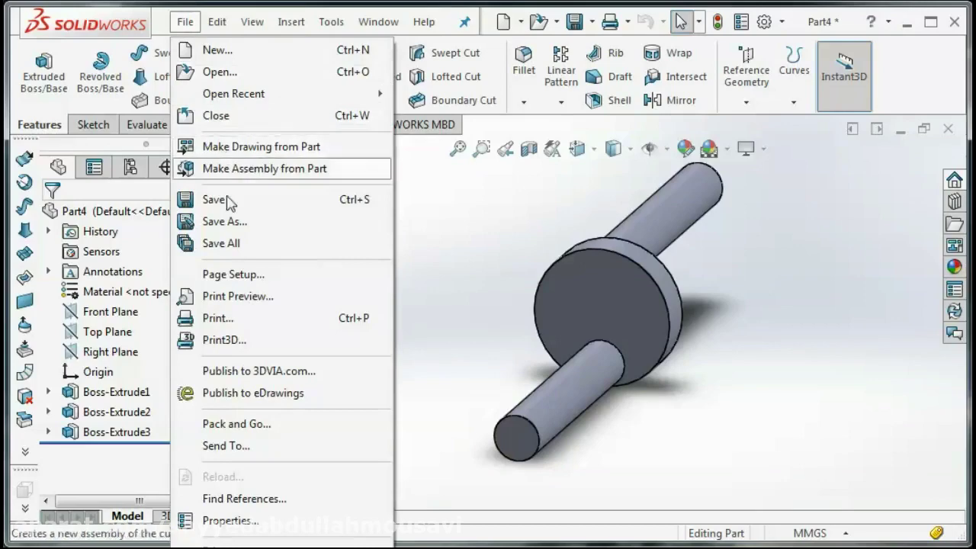
click(221, 221)
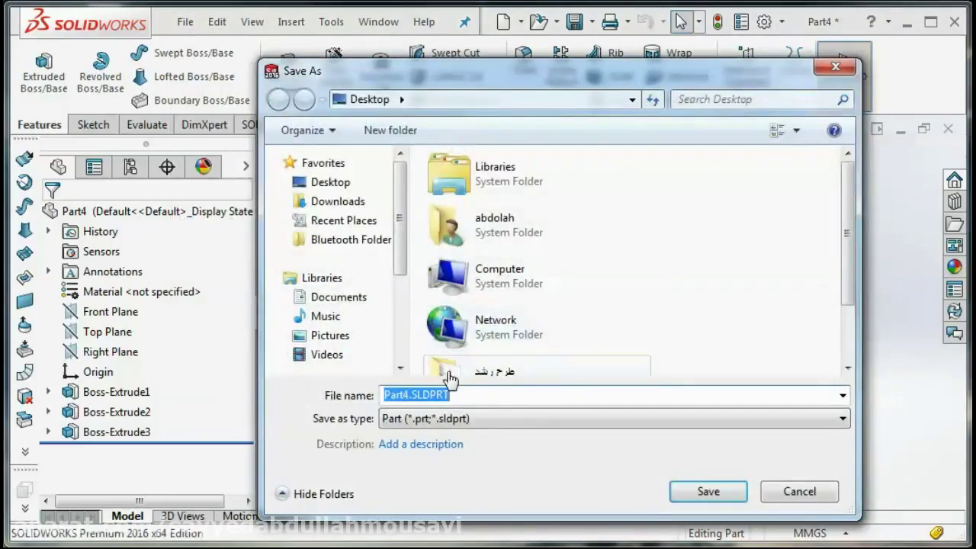
text(crankshaft)
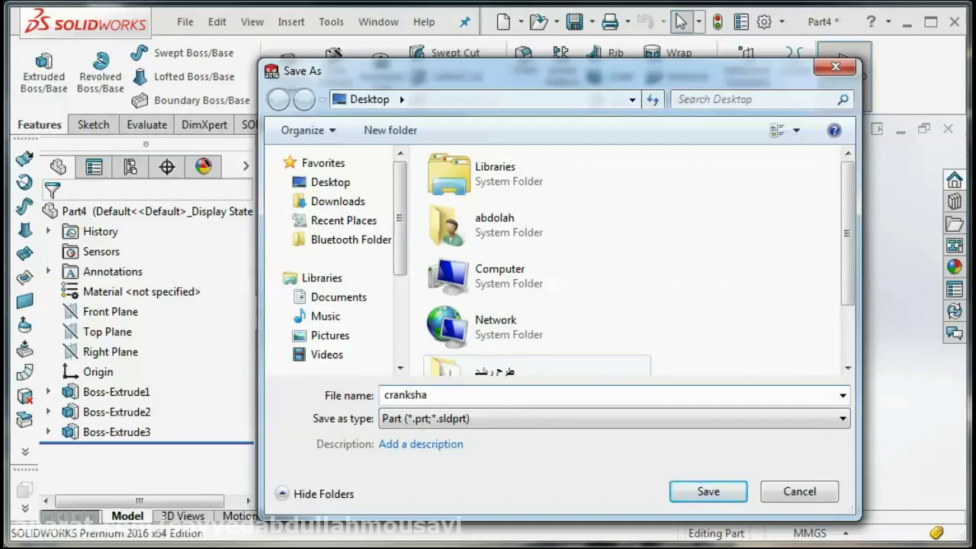
click(713, 492)
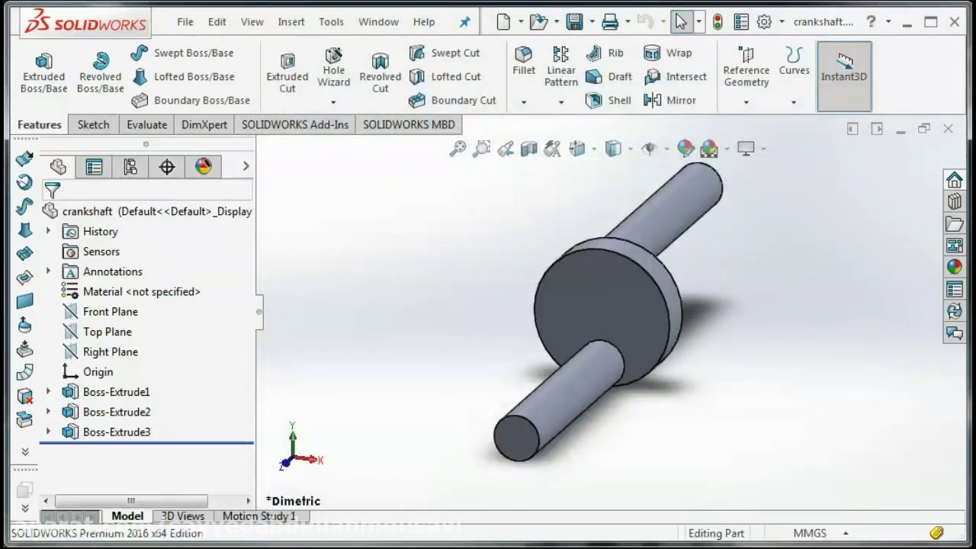
click(900, 130)
- In a new part, sketch a radius-30 circle at the origin on the Top Plane
click(501, 22)
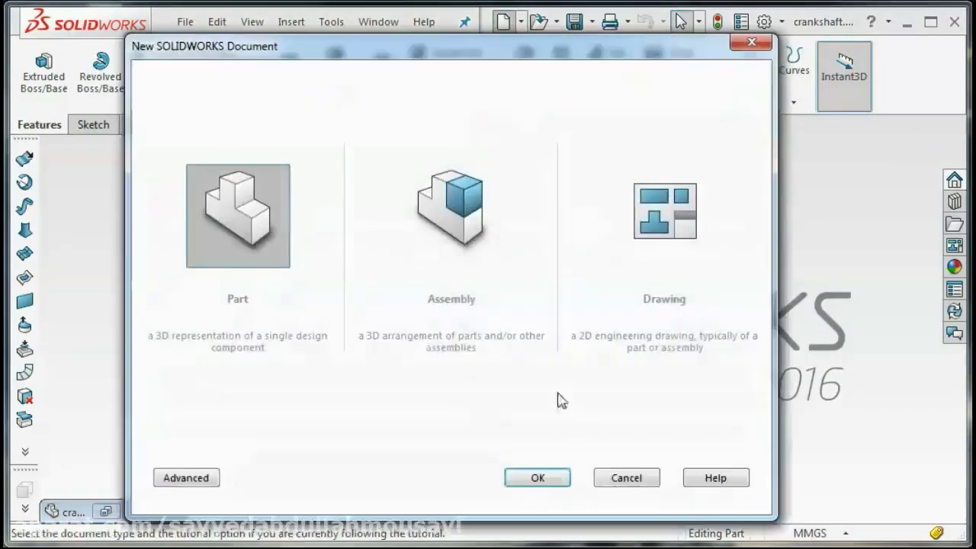
click(544, 474)
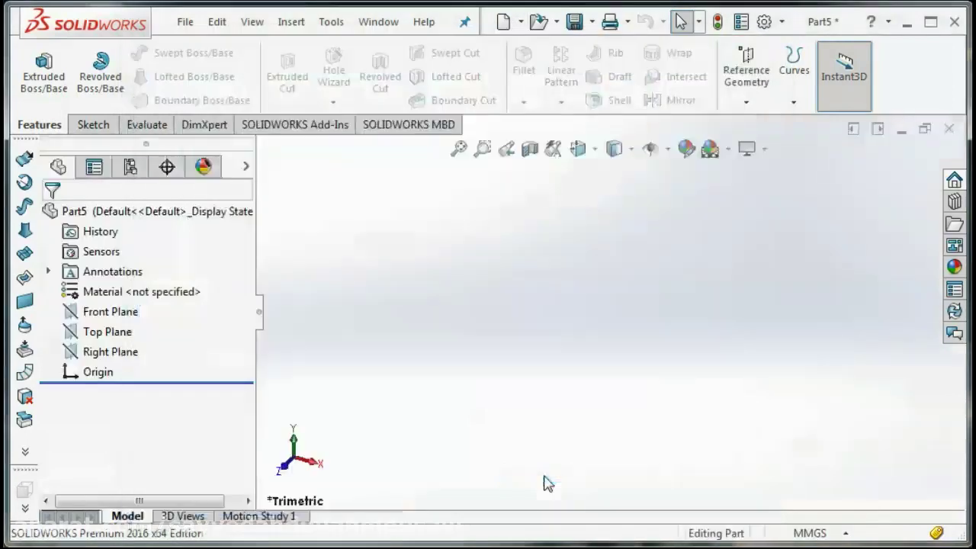
click(124, 334)
click(102, 127)
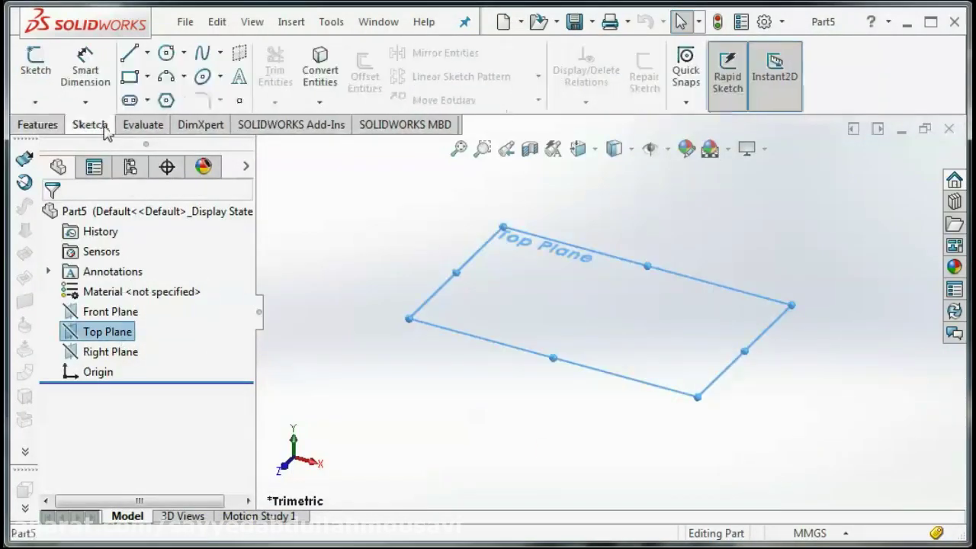
click(168, 58)
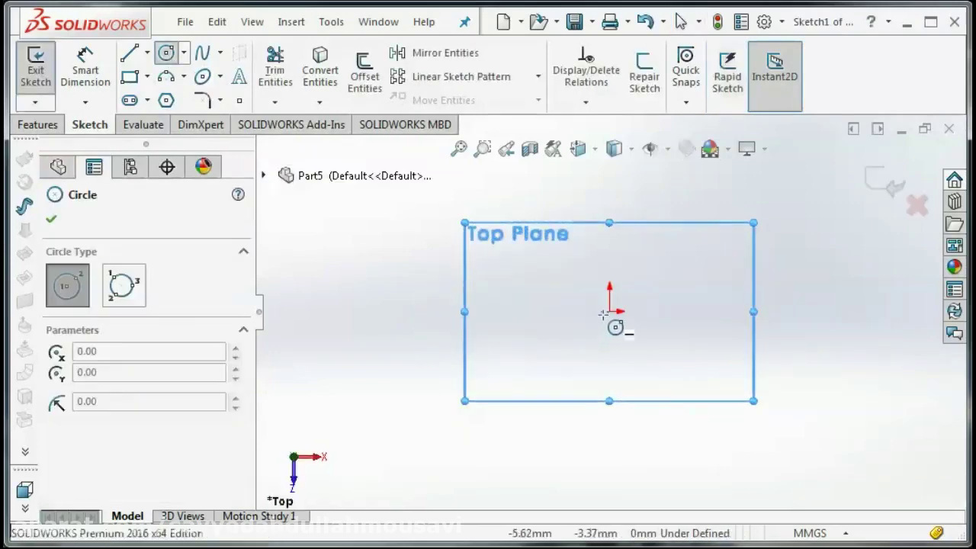
click(609, 311)
click(483, 302)
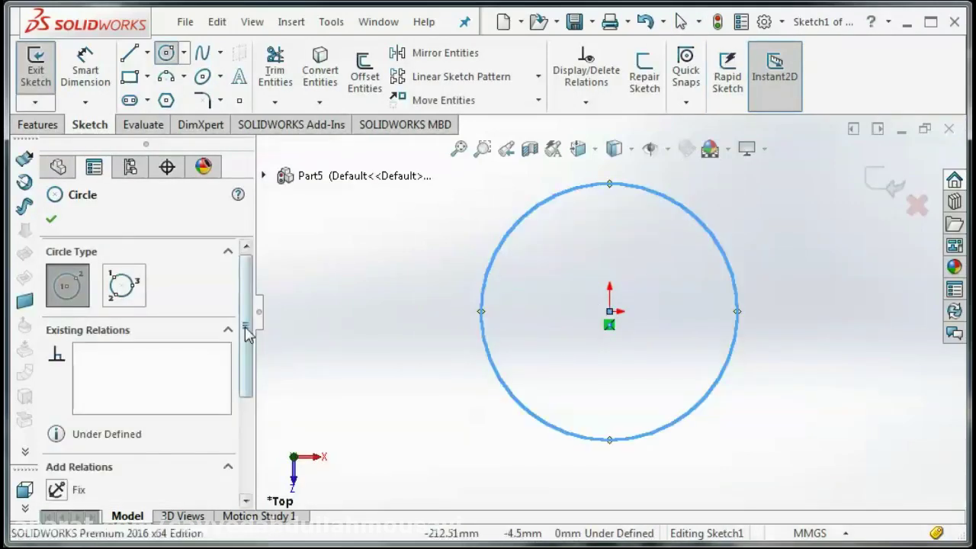
scroll(245, 382, down, 3)
click(178, 464)
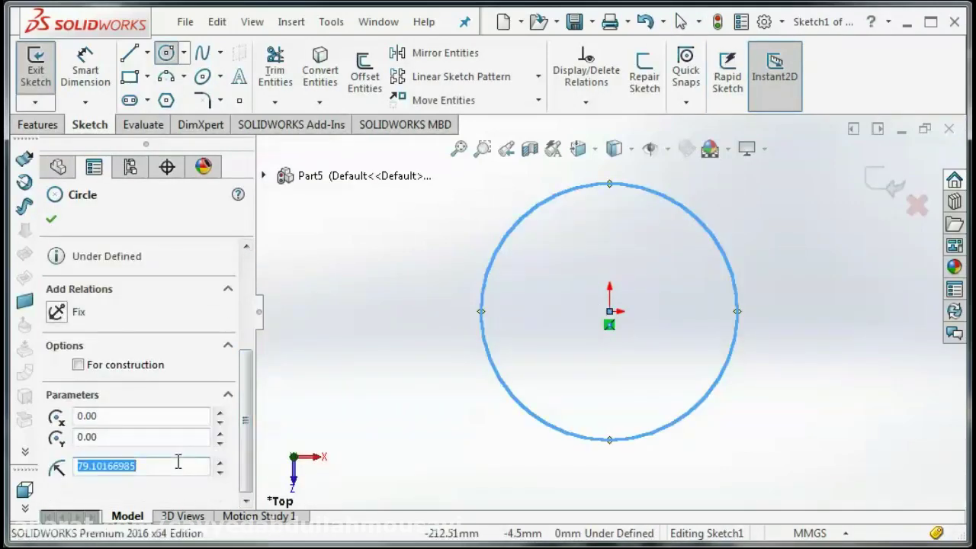
text(30)
click(51, 219)
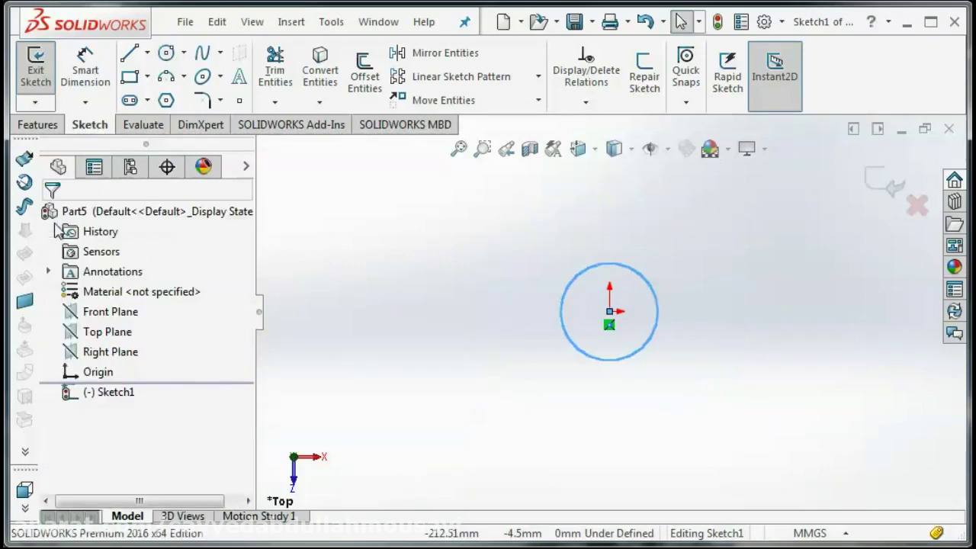
- Extrude the circle 100 mm into a cylinder and orbit to view its underside
click(37, 124)
click(55, 95)
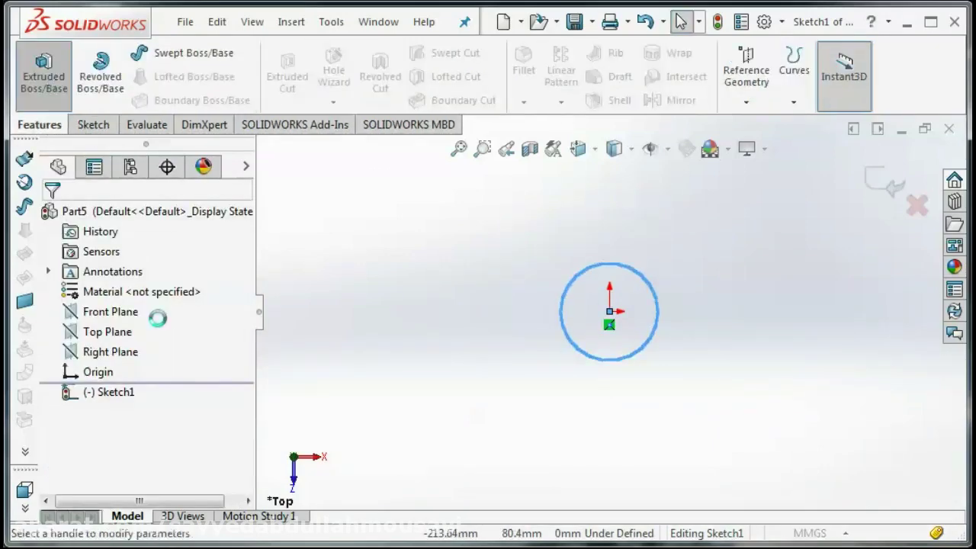
text(100)
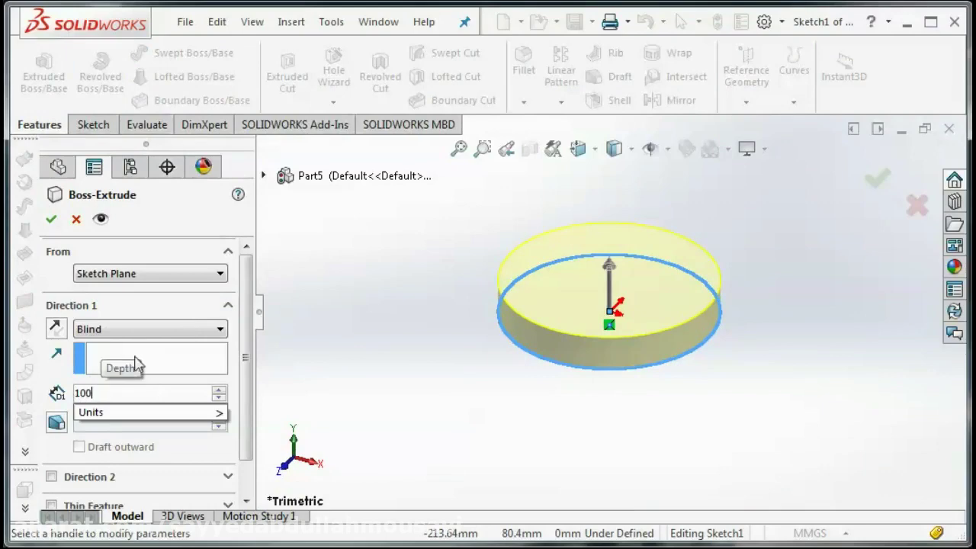
click(51, 219)
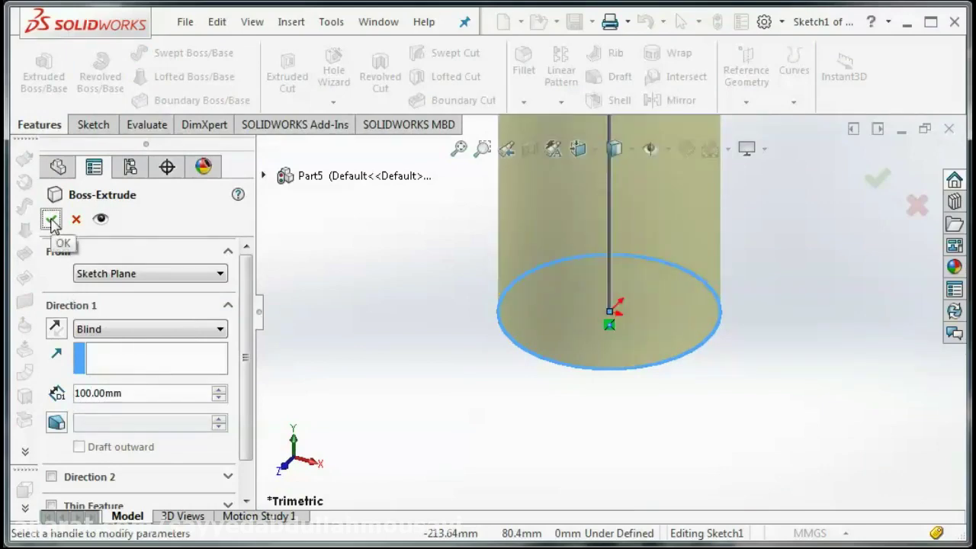
click(51, 221)
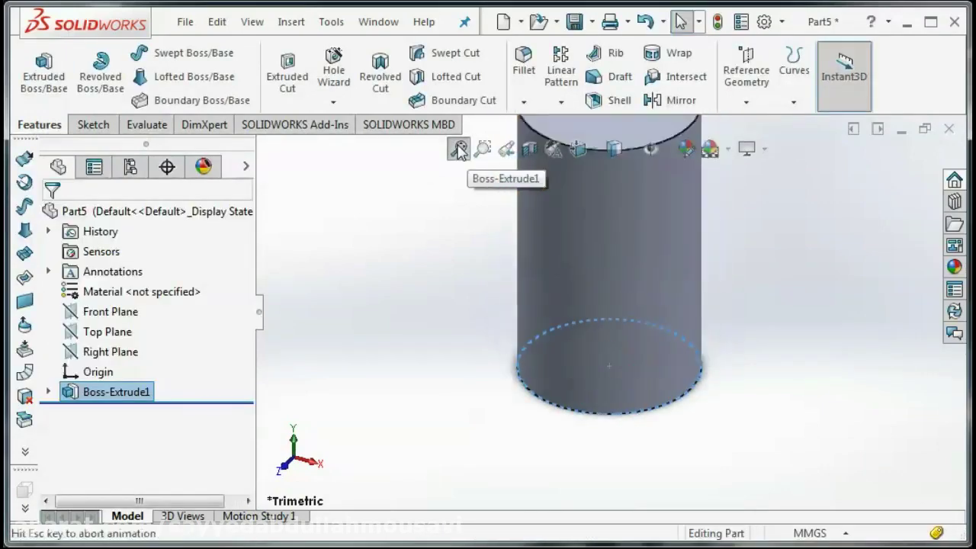
right_click(455, 262)
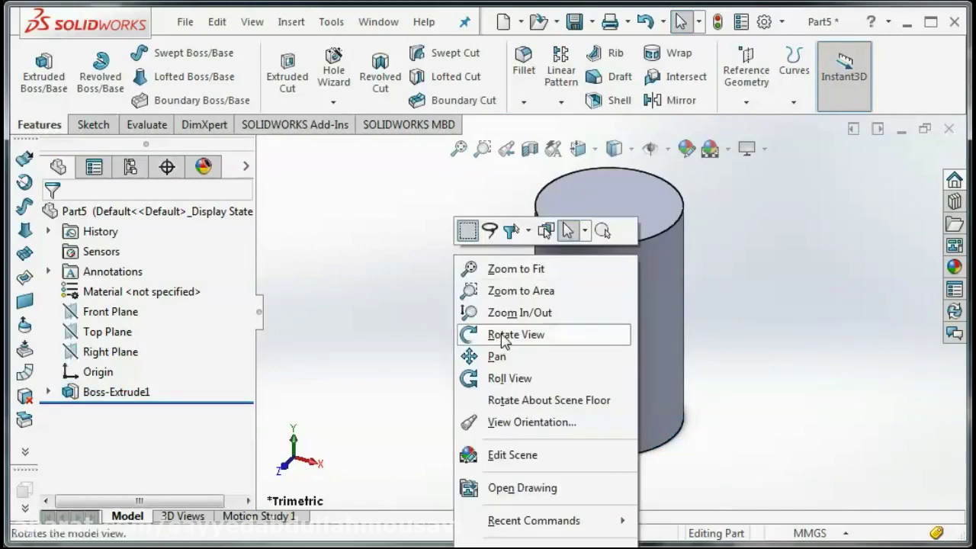
click(502, 337)
mouse_move(502, 398)
mouse_down()
mouse_move(523, 289)
mouse_move(453, 442)
mouse_move(468, 375)
mouse_up()
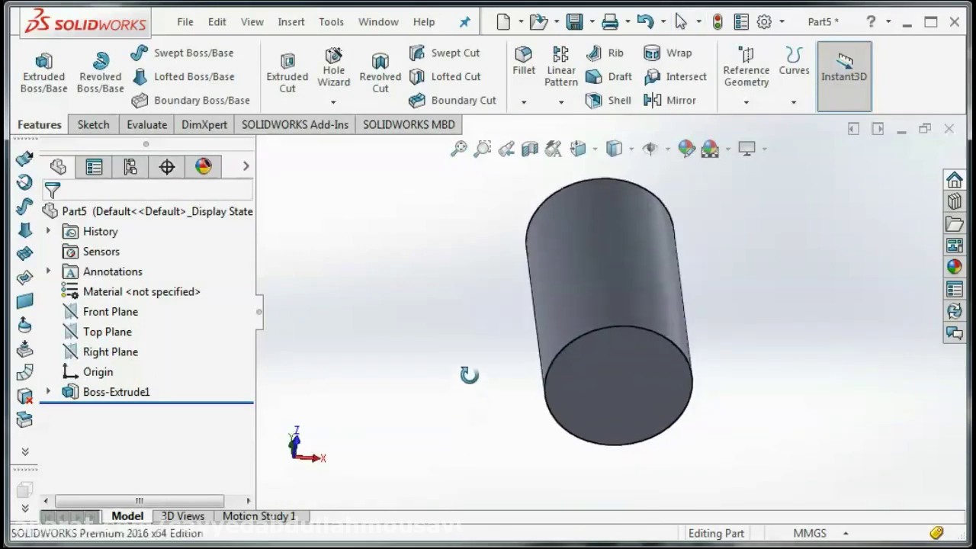
- Shell the cylinder with 5 mm walls, removing the bottom end face, and orbit to inspect it
click(602, 99)
click(620, 369)
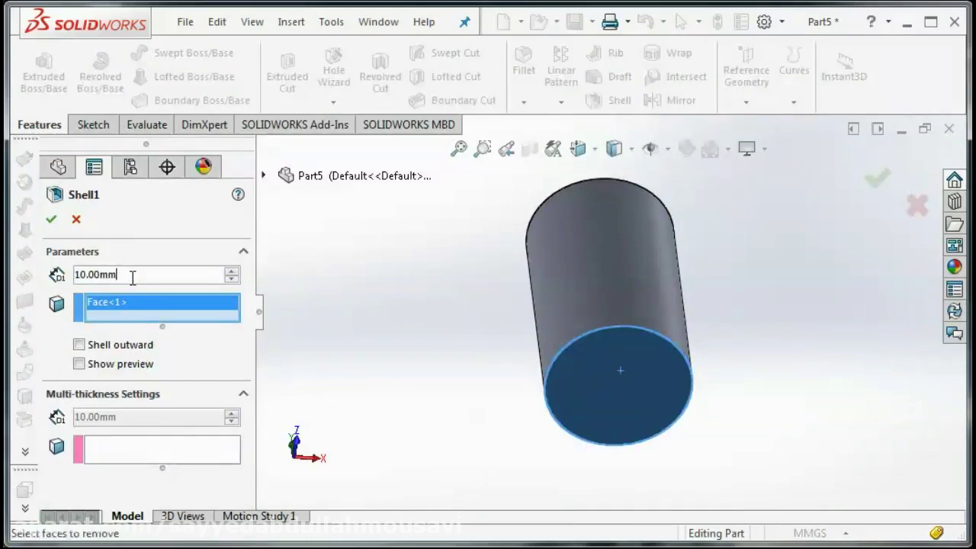
text(5)
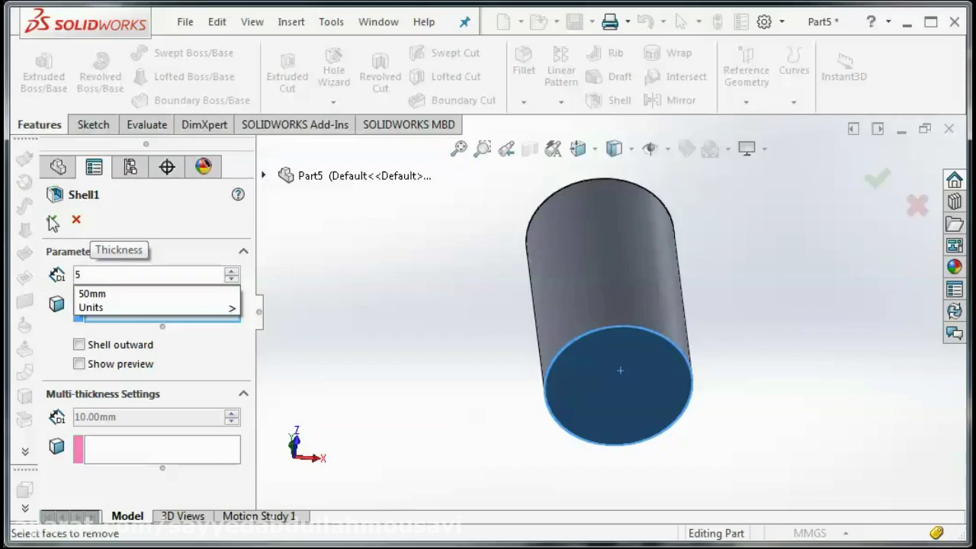
click(52, 221)
click(52, 221)
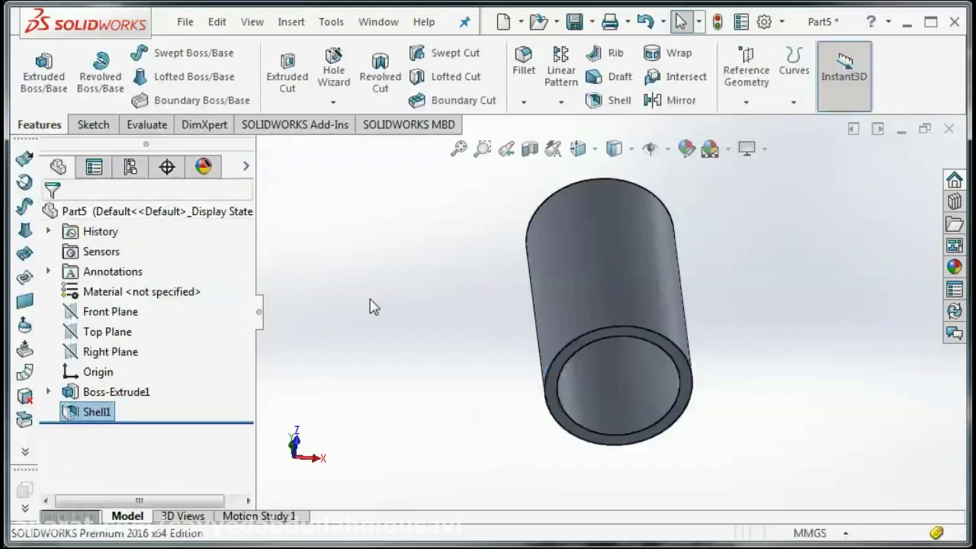
right_click(374, 305)
click(385, 377)
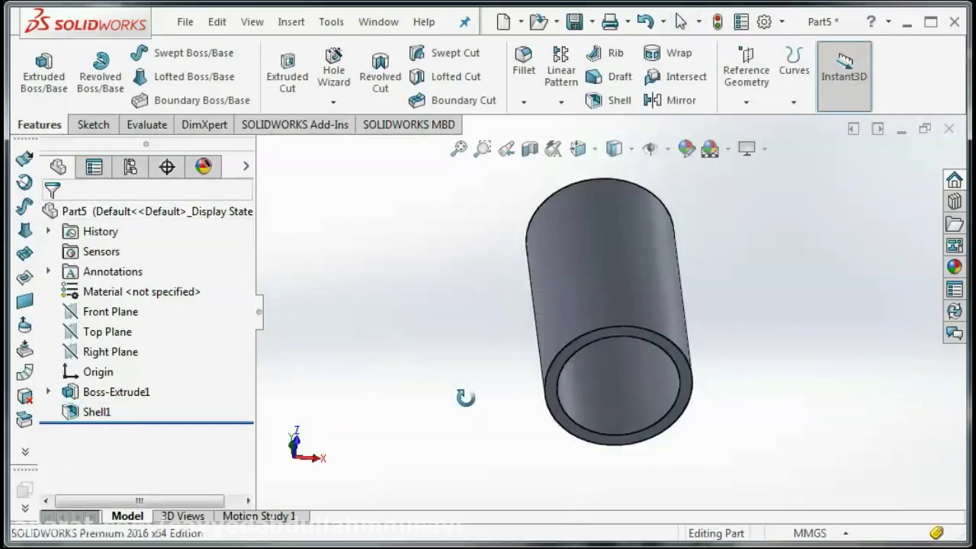
mouse_move(463, 396)
mouse_down()
mouse_move(472, 233)
mouse_move(429, 359)
mouse_move(442, 414)
mouse_move(328, 248)
mouse_up()
- Save the hollow tube part as 'cylinder'
click(185, 21)
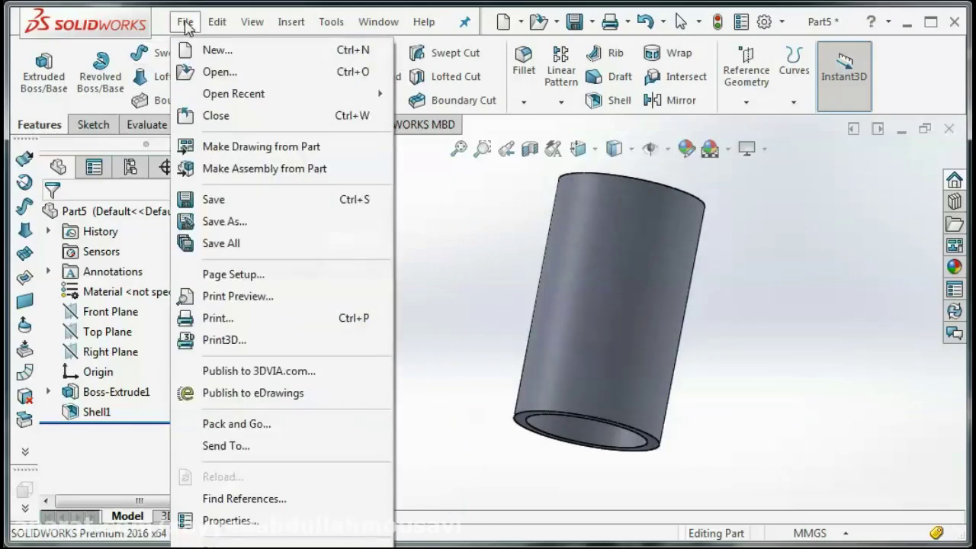
click(226, 222)
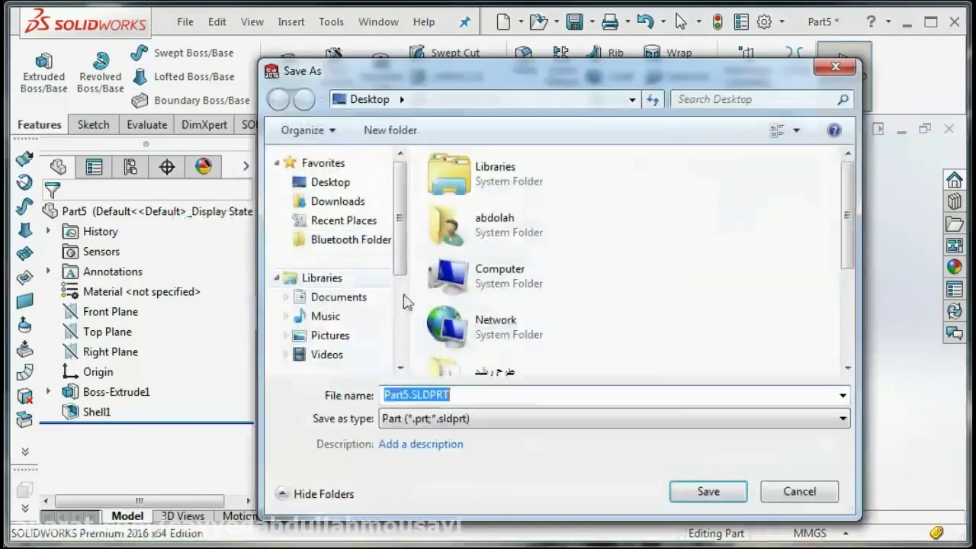
text(cylinder)
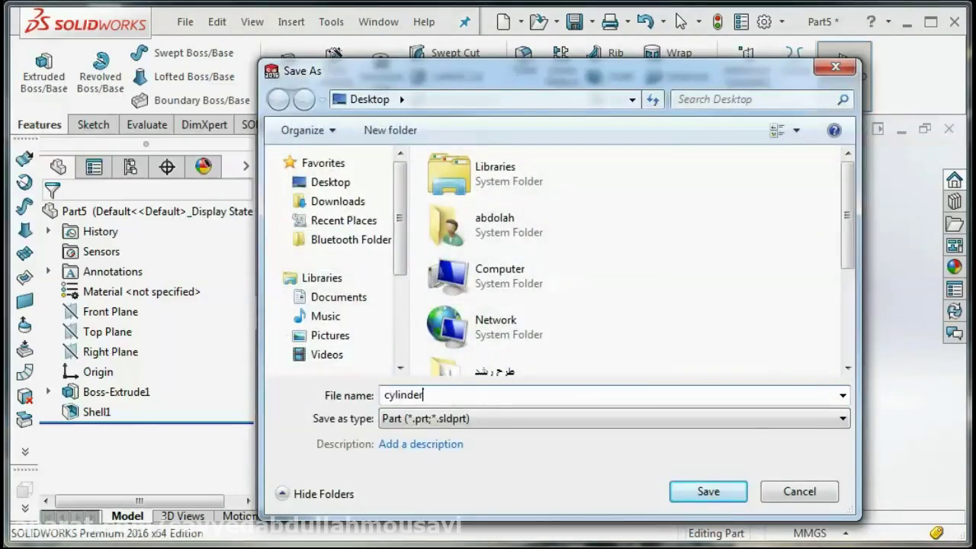
click(735, 492)
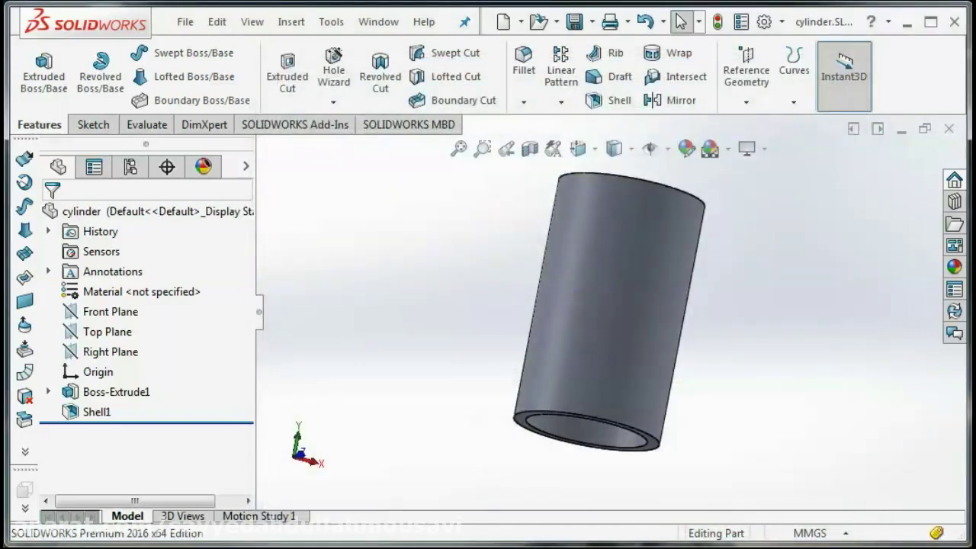
- Minimize the cylinder and create a new blank part, selecting its Top Plane
click(900, 133)
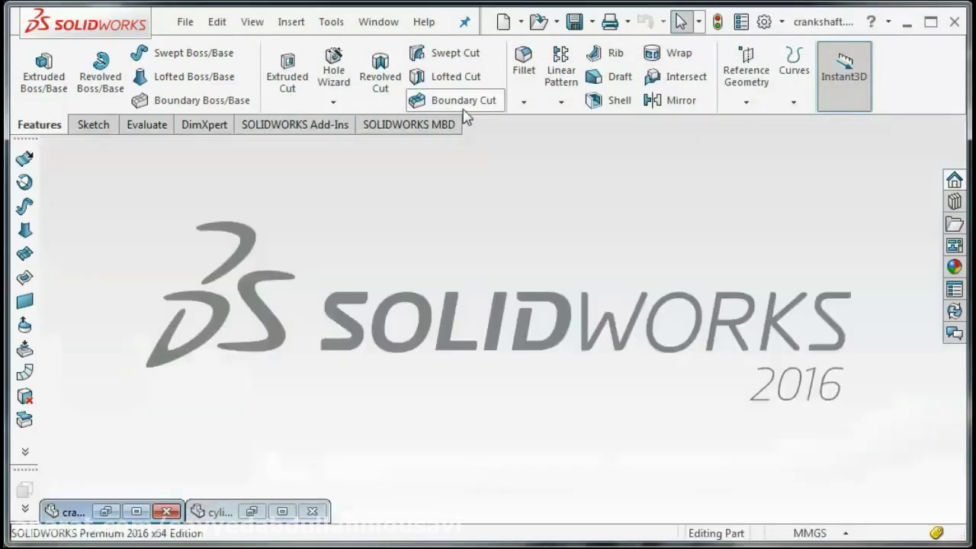
click(502, 21)
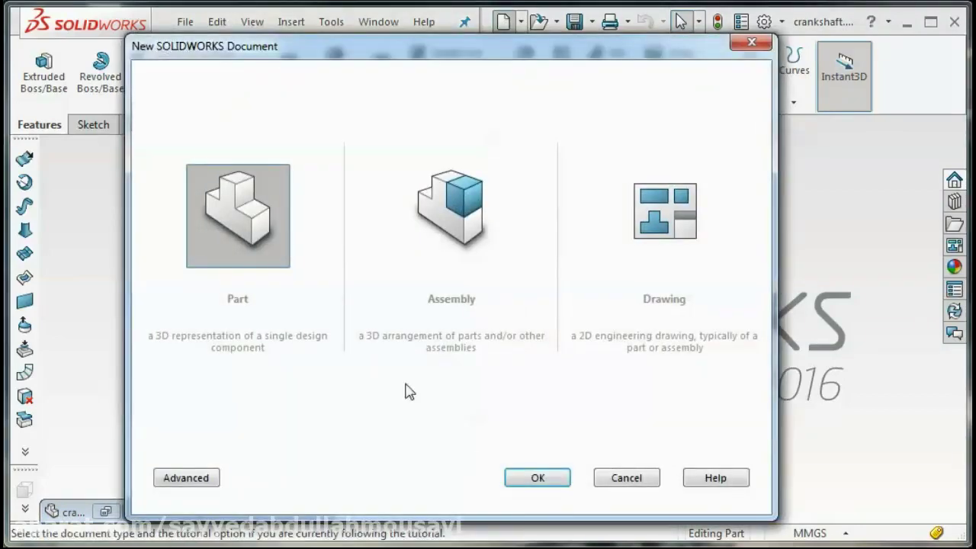
click(513, 478)
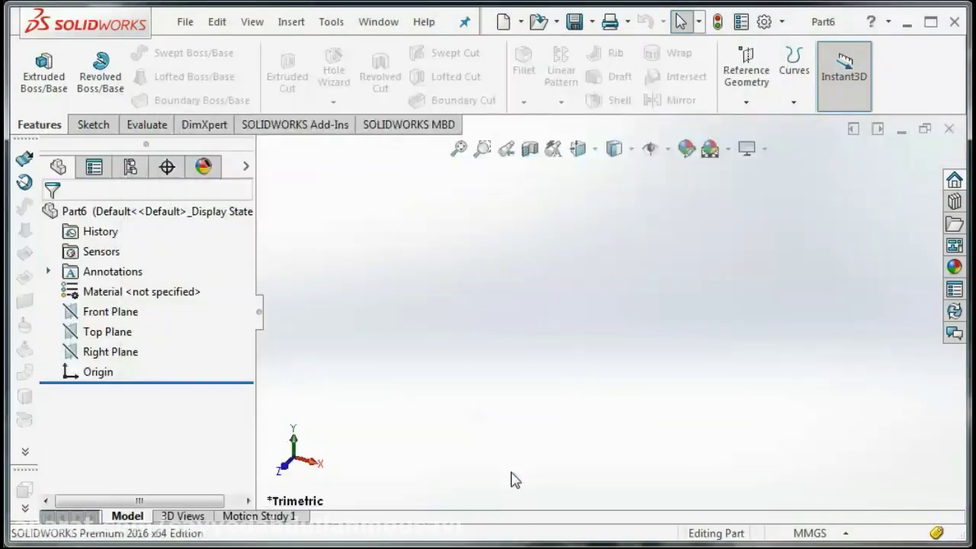
click(114, 332)
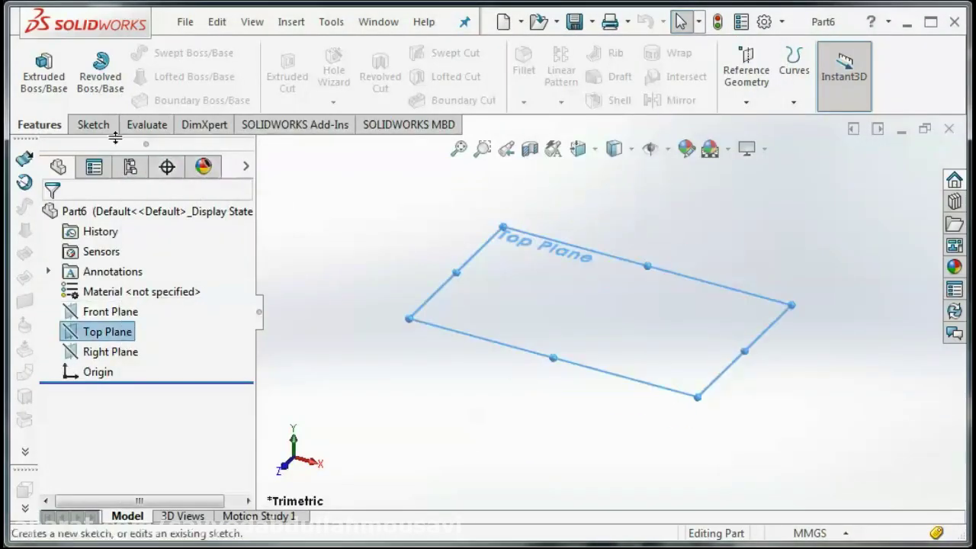
- Sketch a 25 mm radius circle at the origin on the Top Plane
click(89, 124)
click(166, 55)
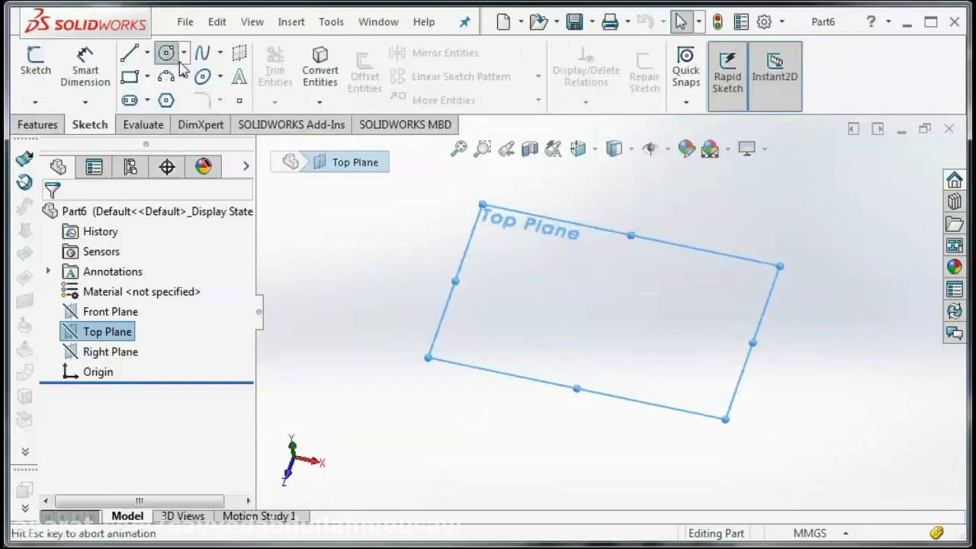
click(609, 311)
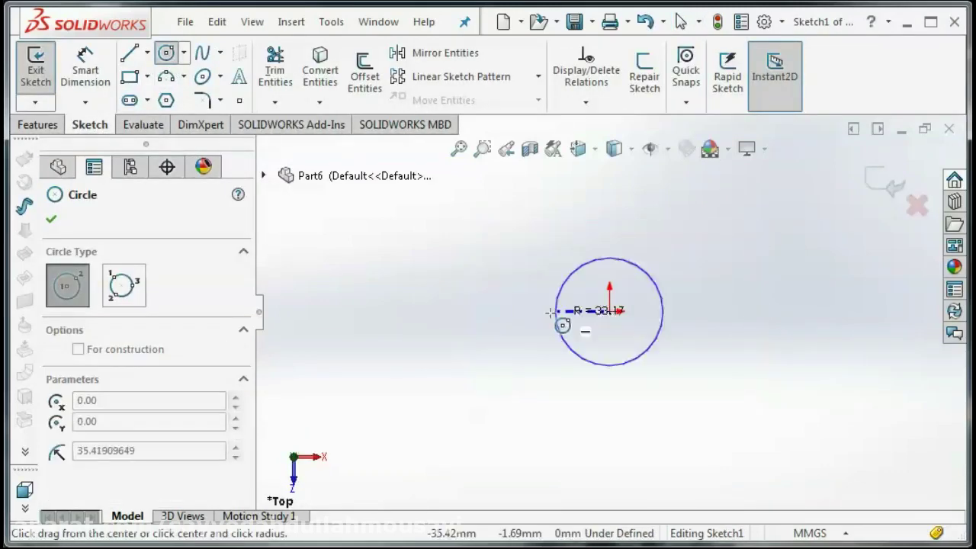
click(522, 314)
drag(246, 305, 247, 446)
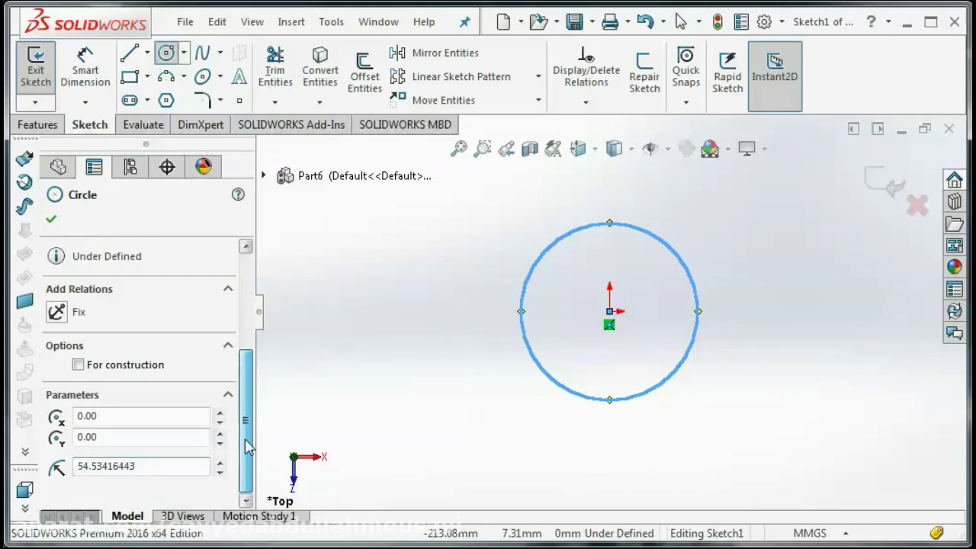
click(162, 466)
text(25)
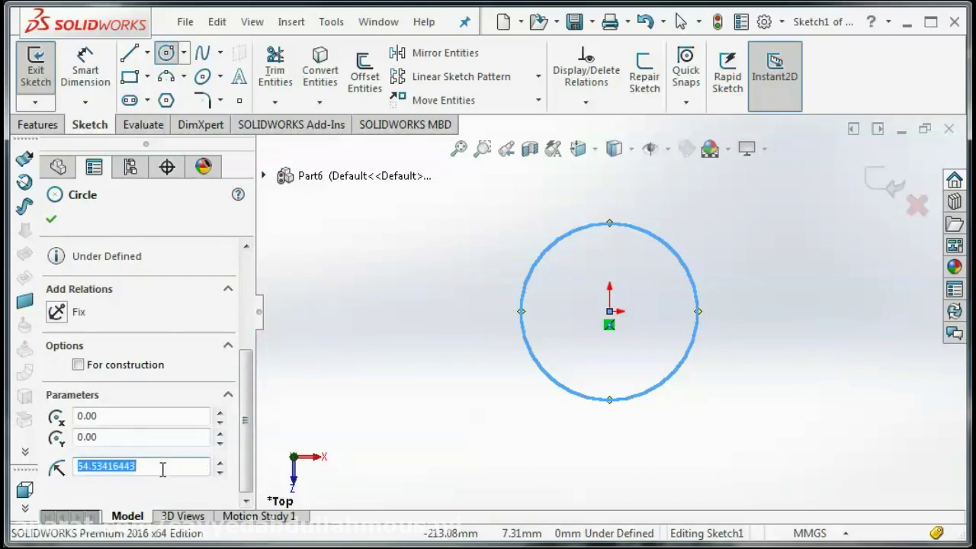
click(51, 219)
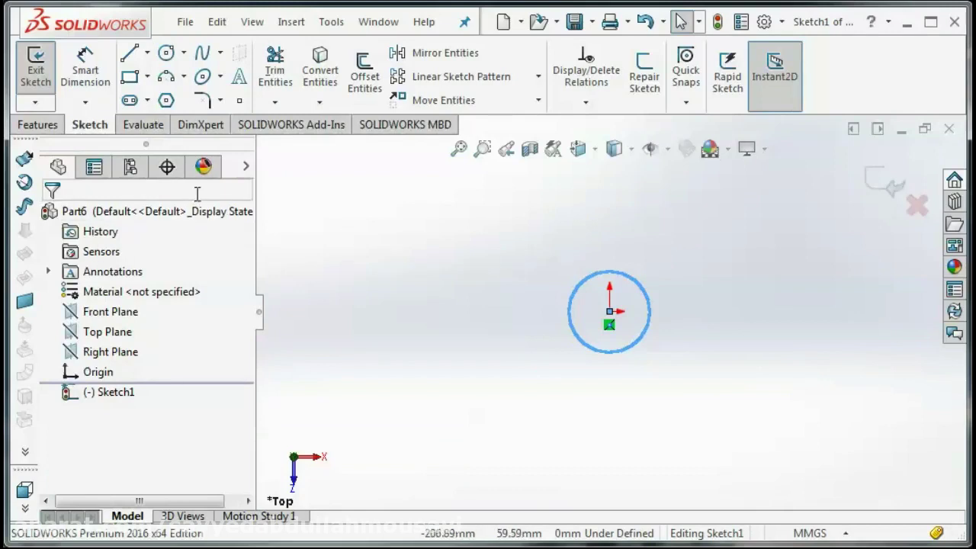
- Extrude the circle 50 mm into a solid cylinder and zoom to fit
click(38, 124)
click(45, 76)
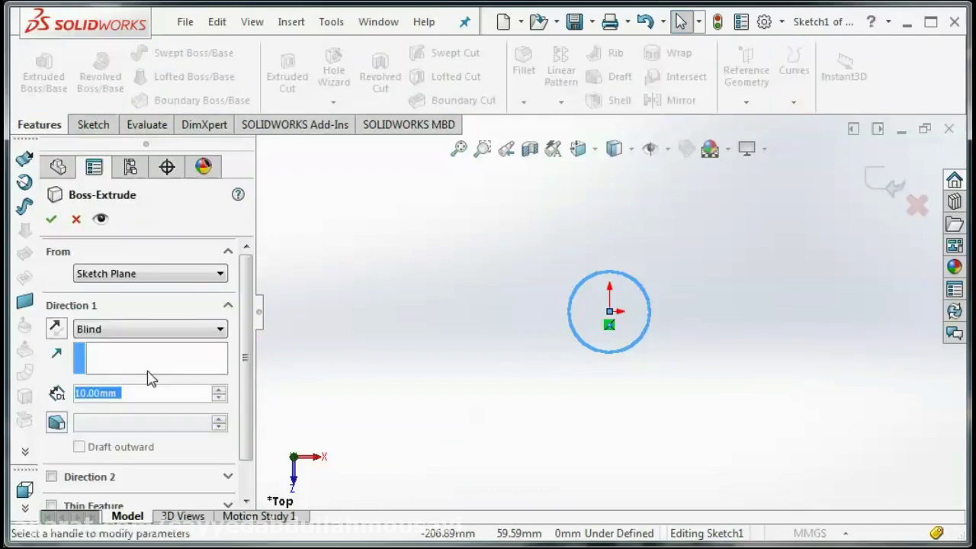
text(50)
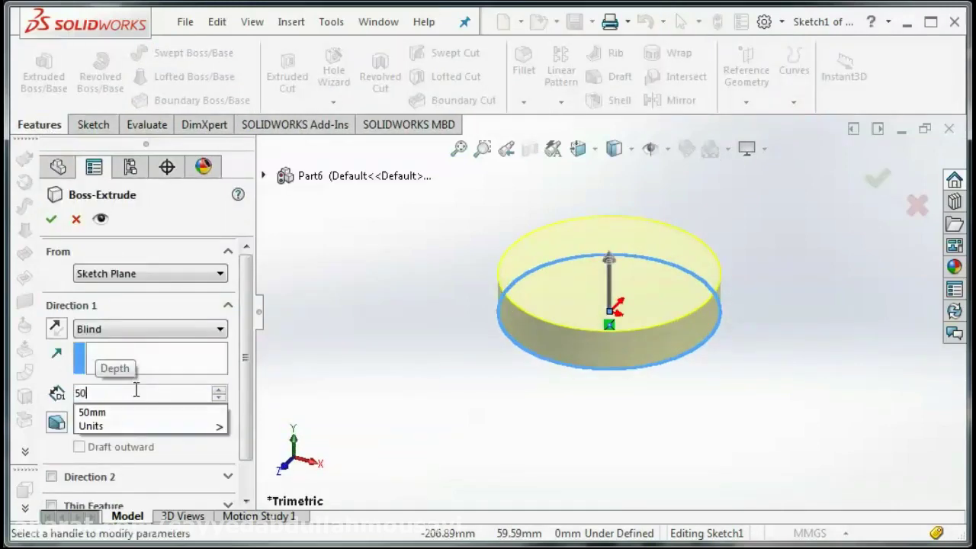
click(51, 219)
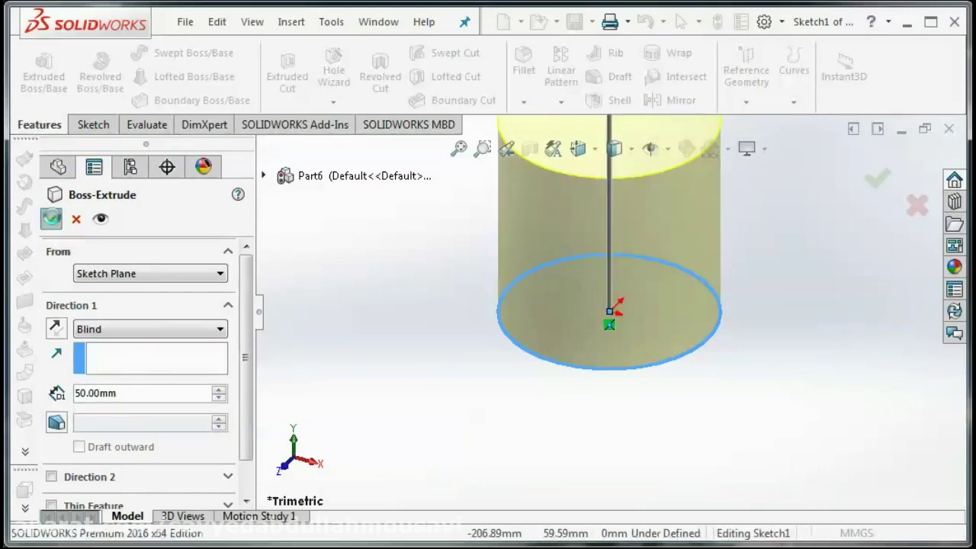
click(51, 219)
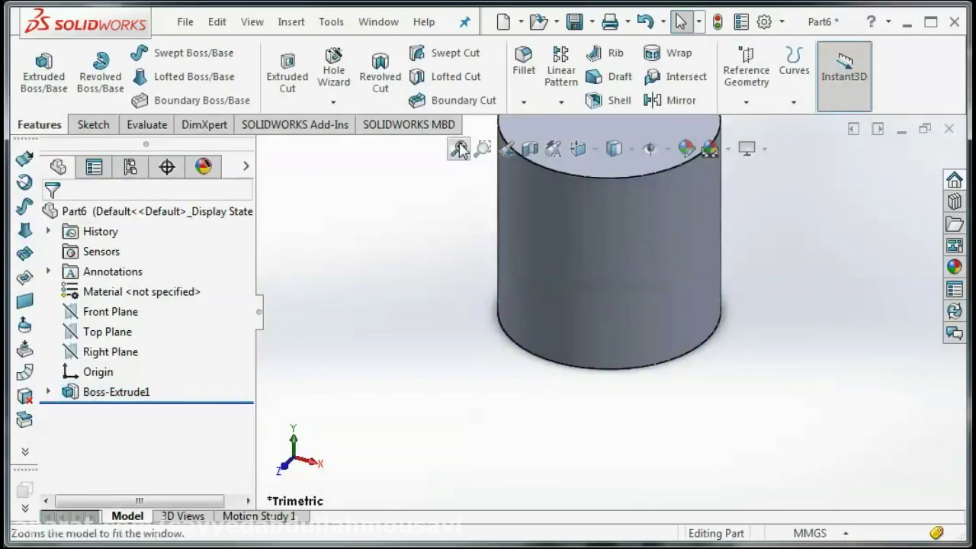
click(458, 148)
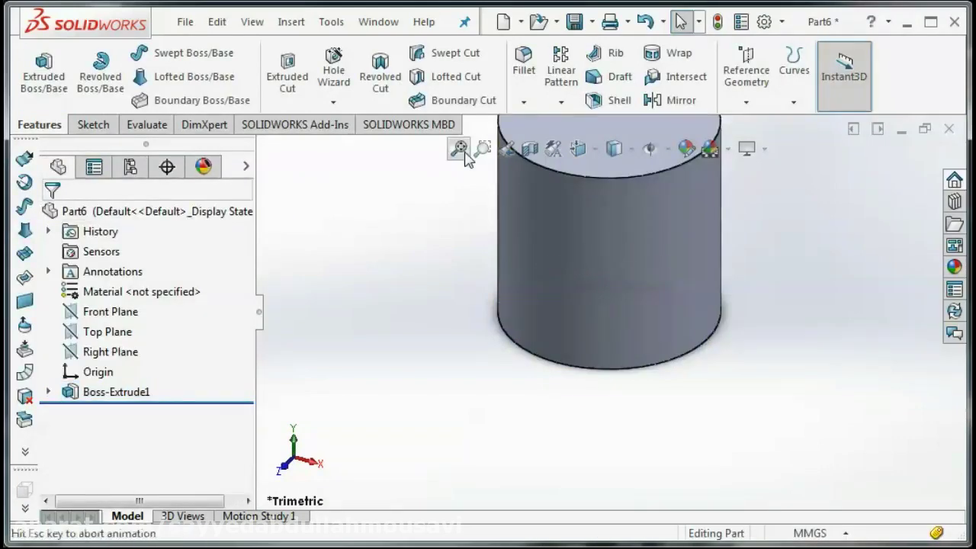
right_click(434, 294)
- View the cylinder from the bottom and sketch a horizontal line from the origin to the left edge
click(392, 297)
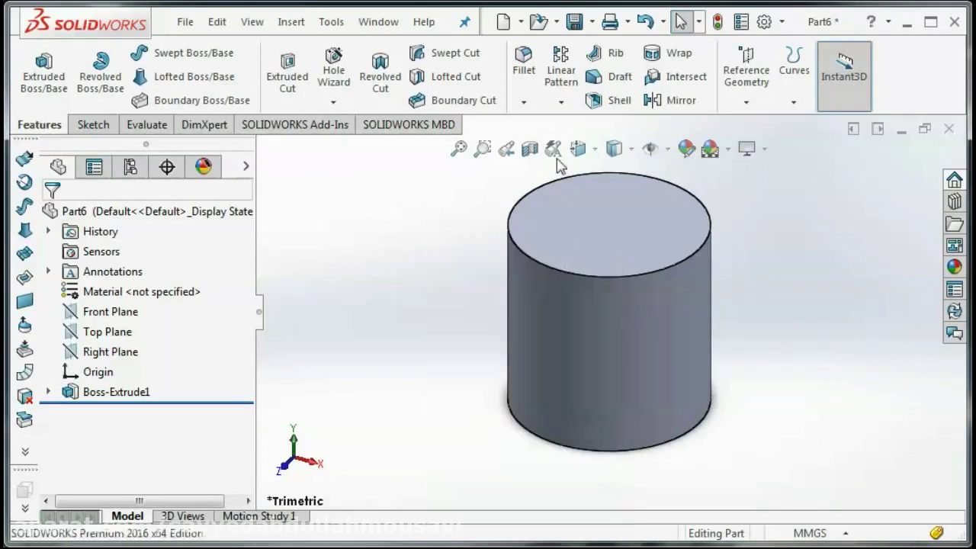
click(593, 150)
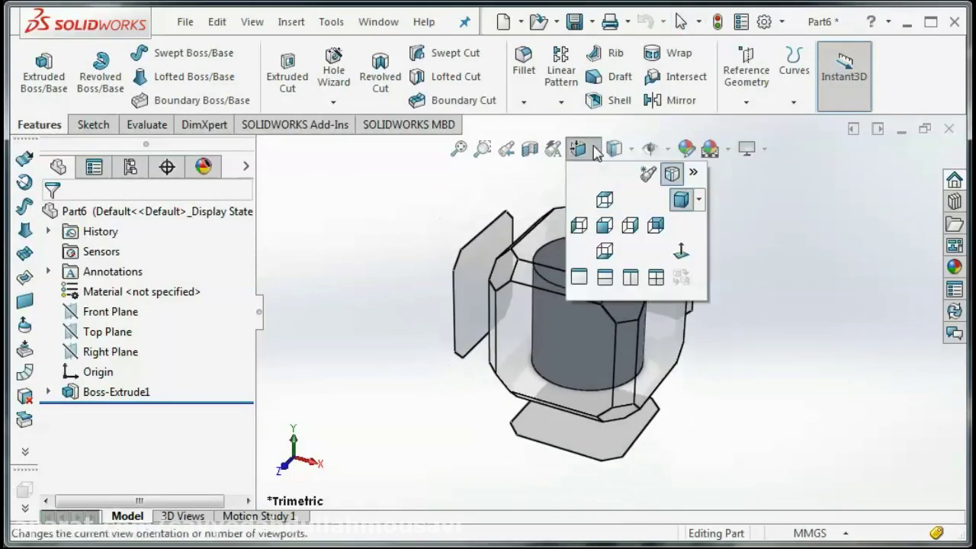
click(606, 251)
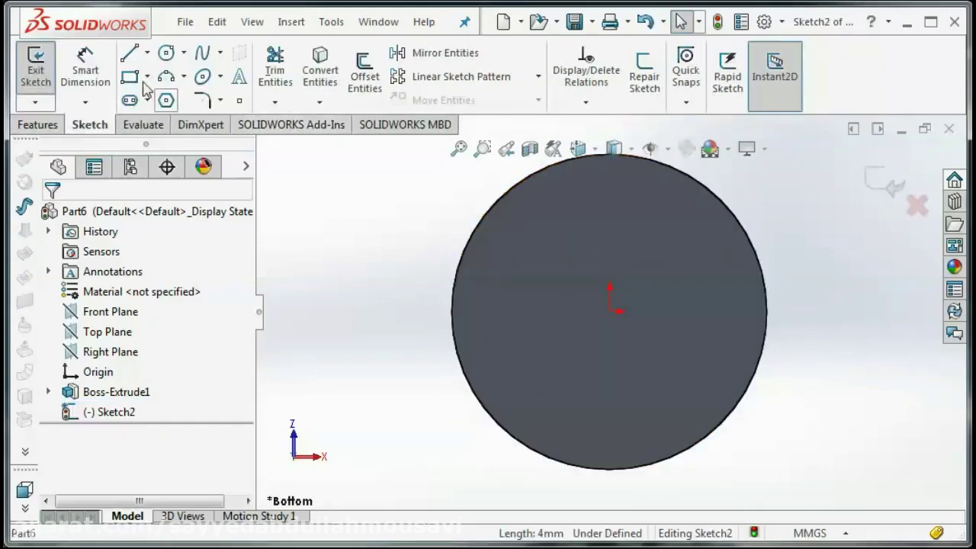
click(129, 55)
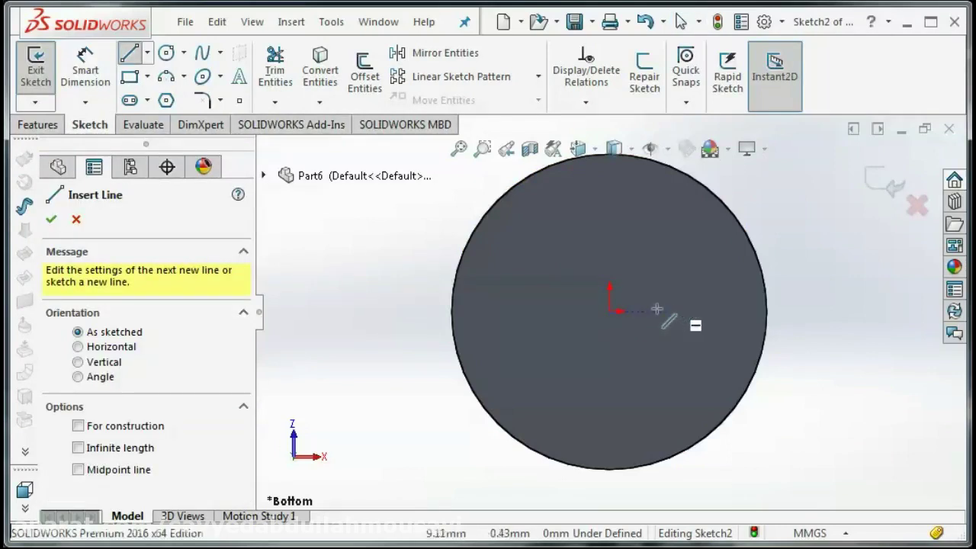
click(609, 310)
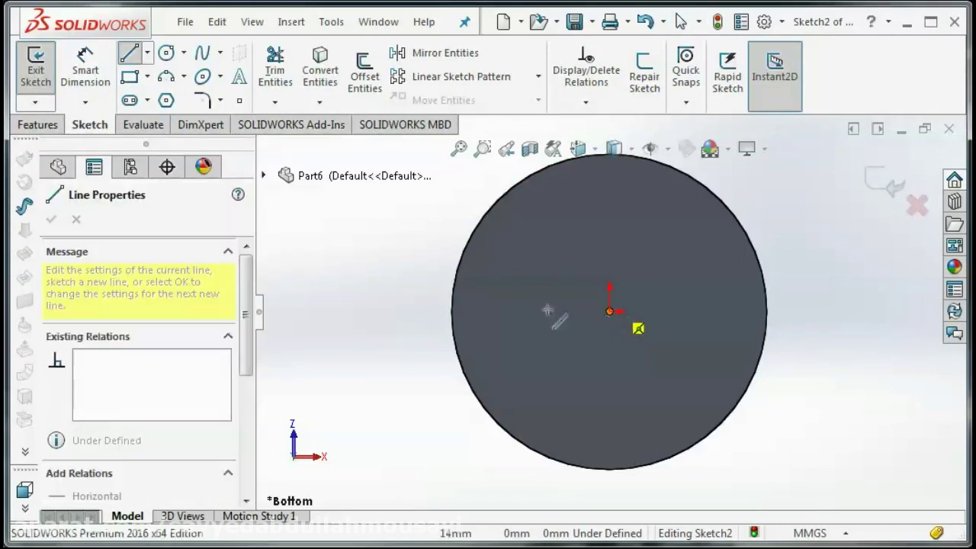
click(451, 311)
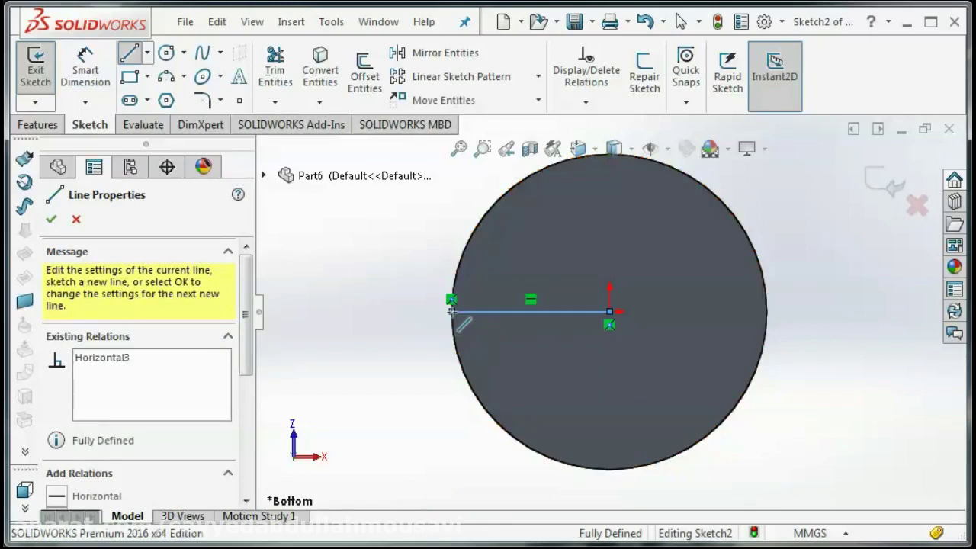
key(Escape)
key(Escape)
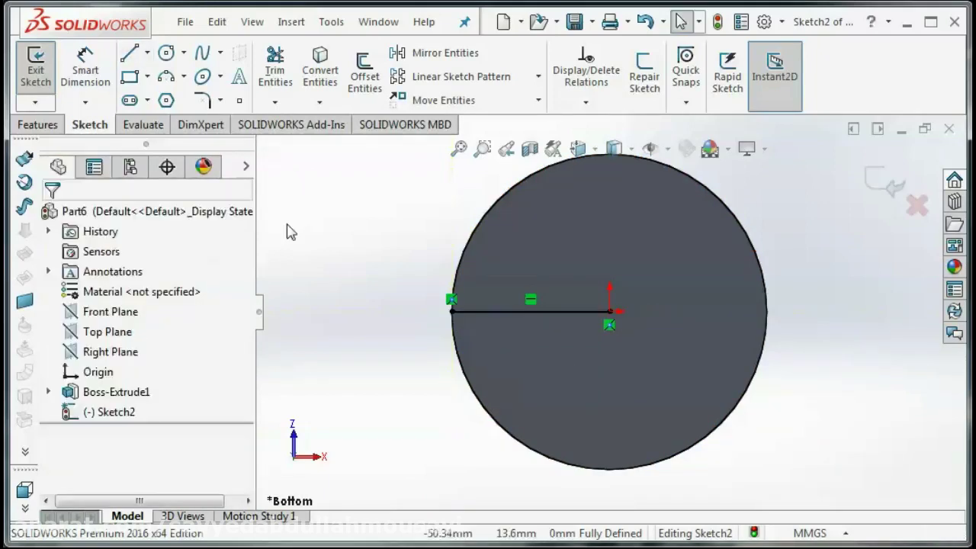
- Draw a vertical line off the horizontal line, then delete it
click(133, 58)
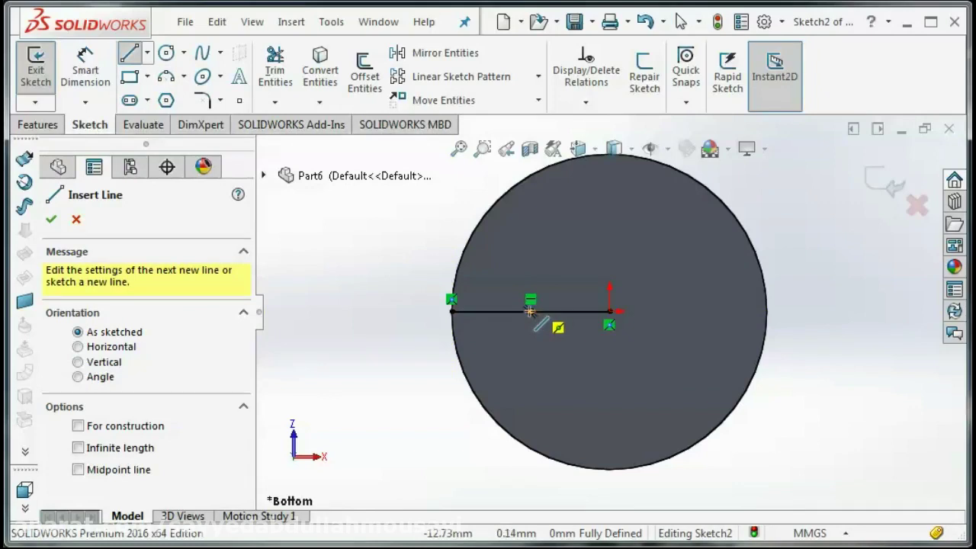
click(530, 311)
click(531, 263)
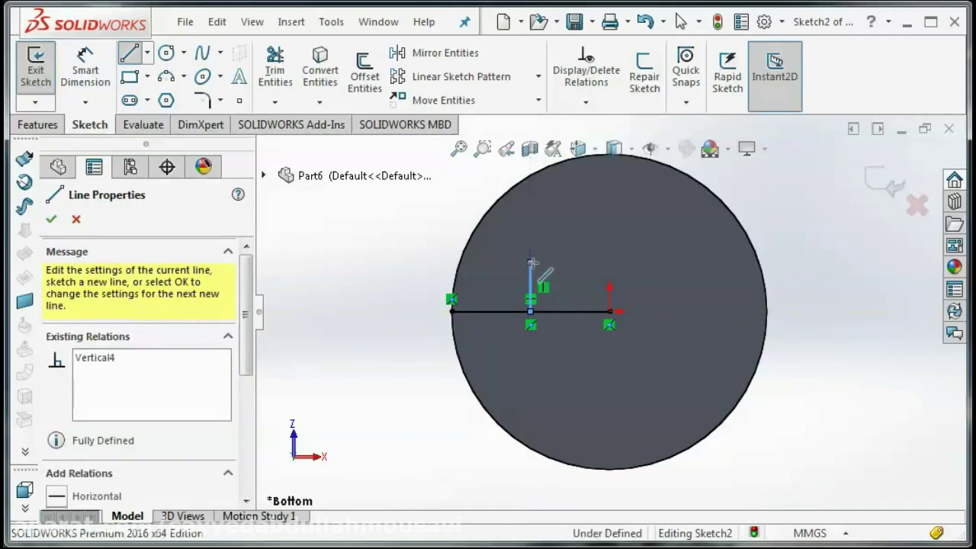
key(Escape)
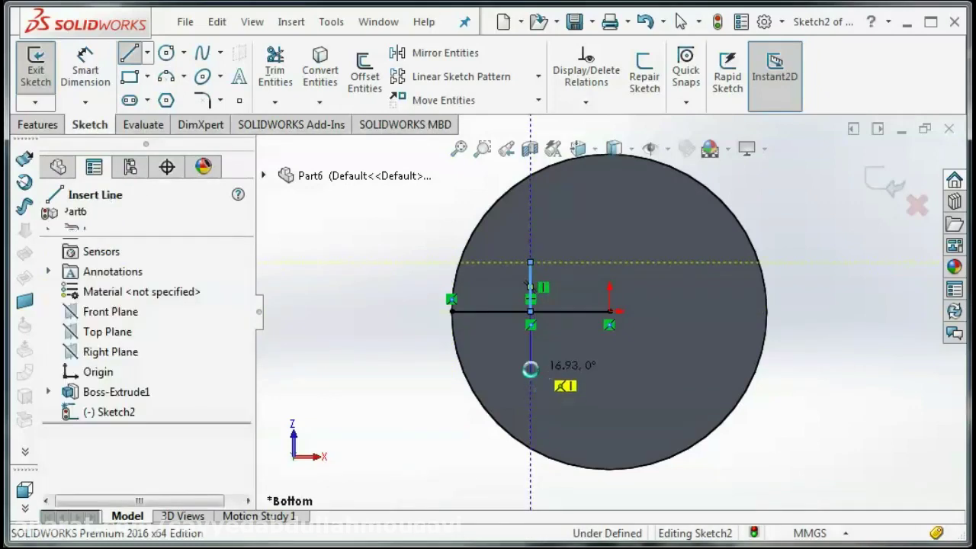
click(532, 285)
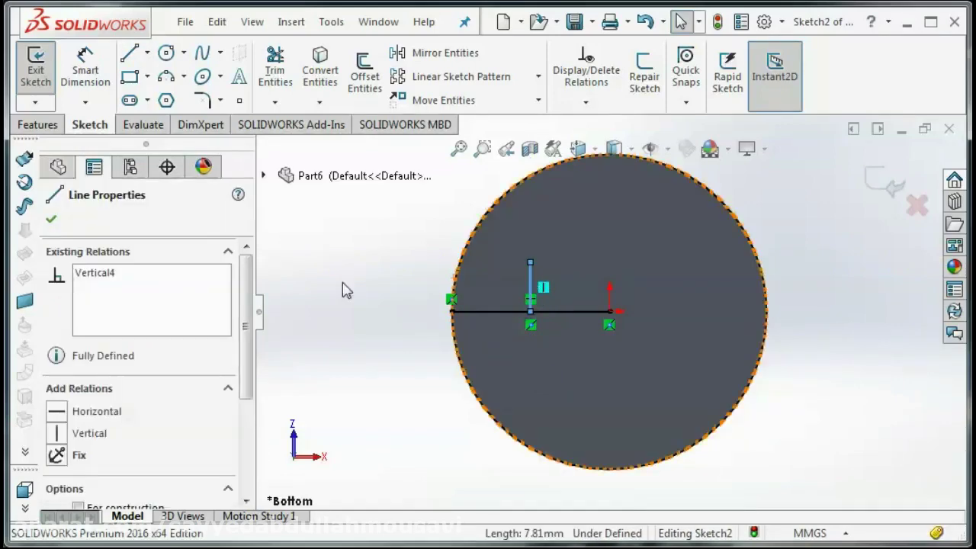
mouse_move(245, 315)
mouse_down()
mouse_move(246, 414)
mouse_move(247, 328)
mouse_up()
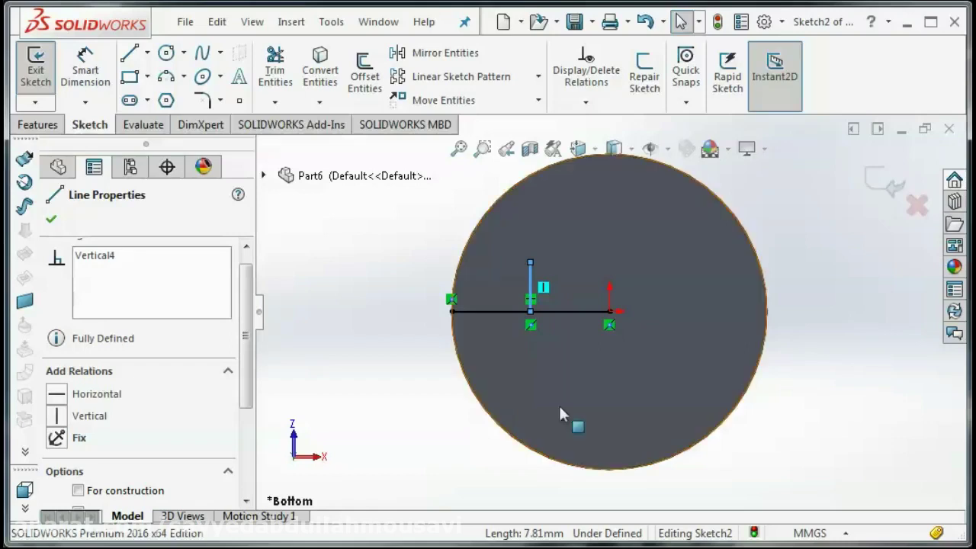
click(531, 285)
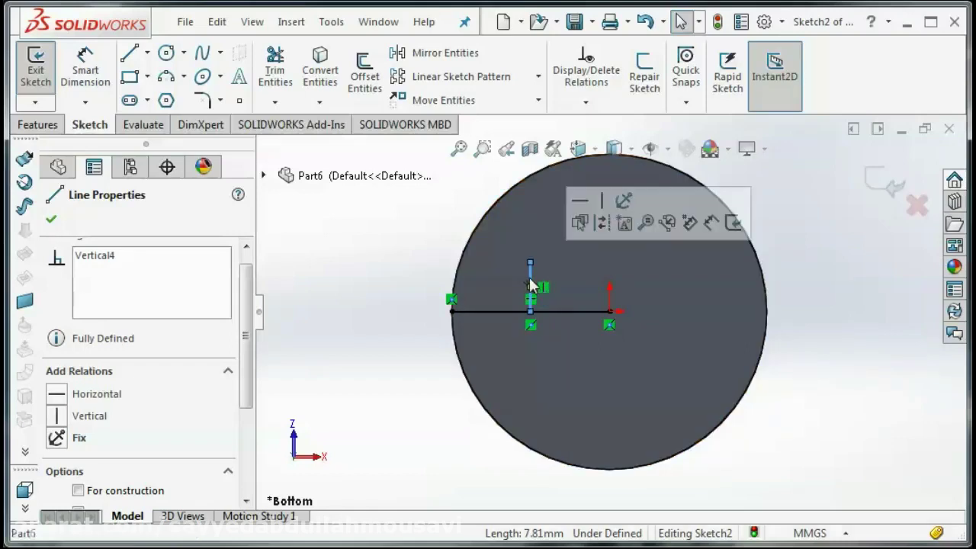
key(Delete)
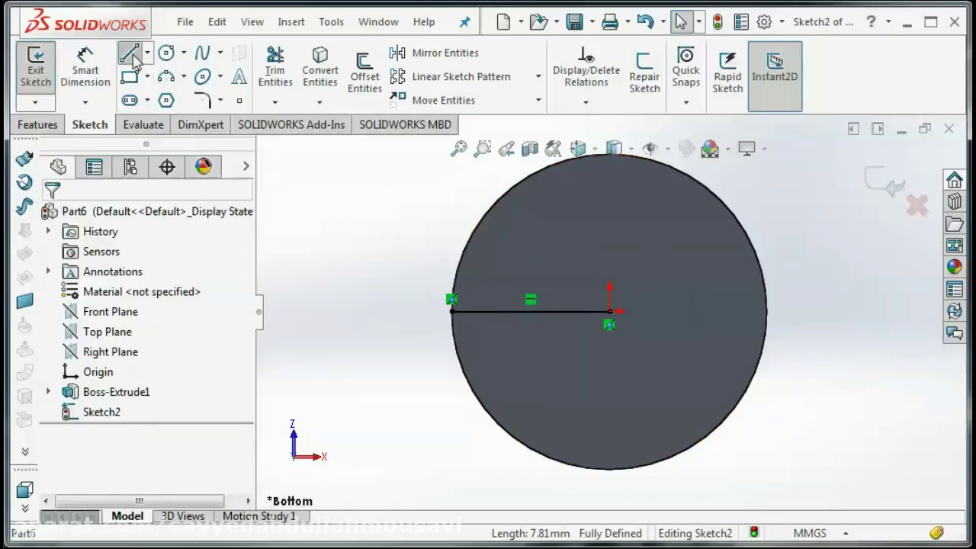
- Draw a 7.5 mm vertical line upward from the horizontal line
click(134, 61)
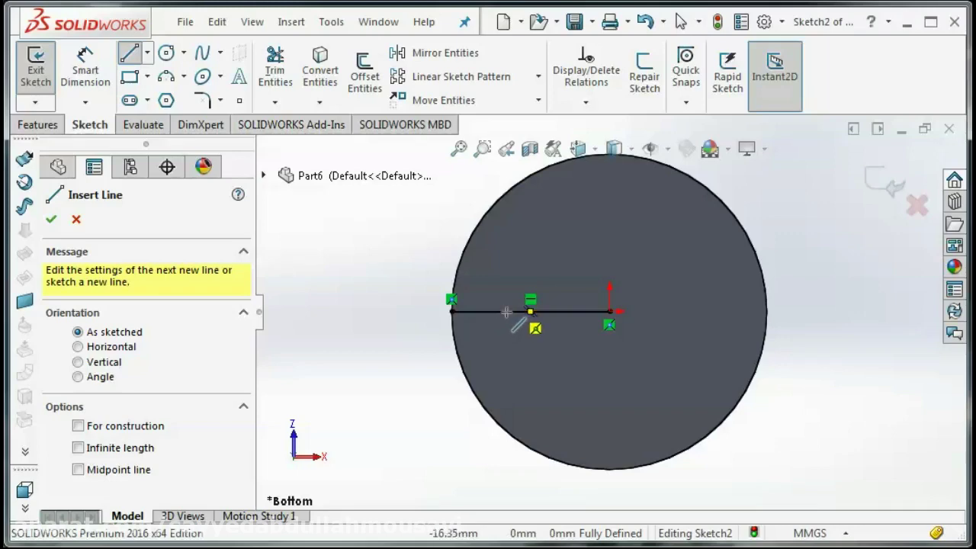
click(506, 312)
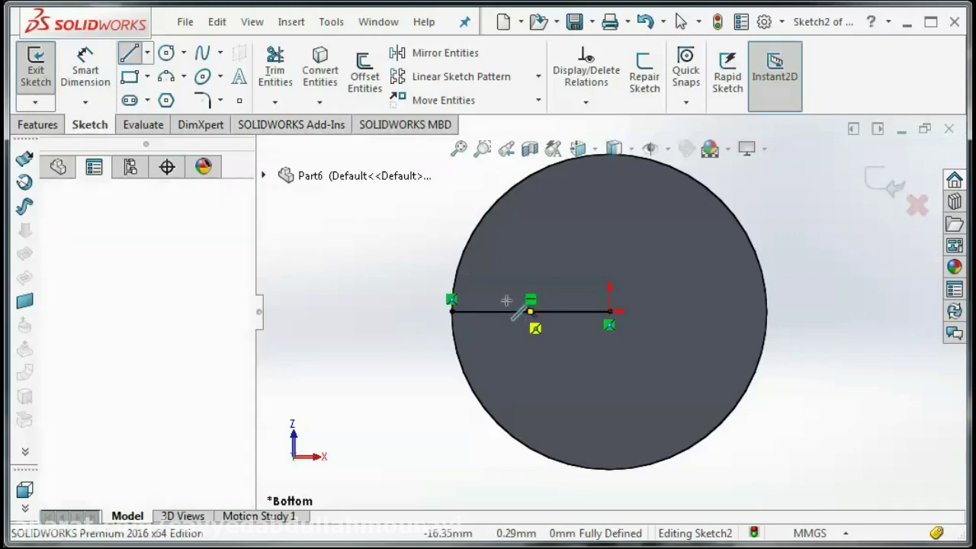
click(507, 261)
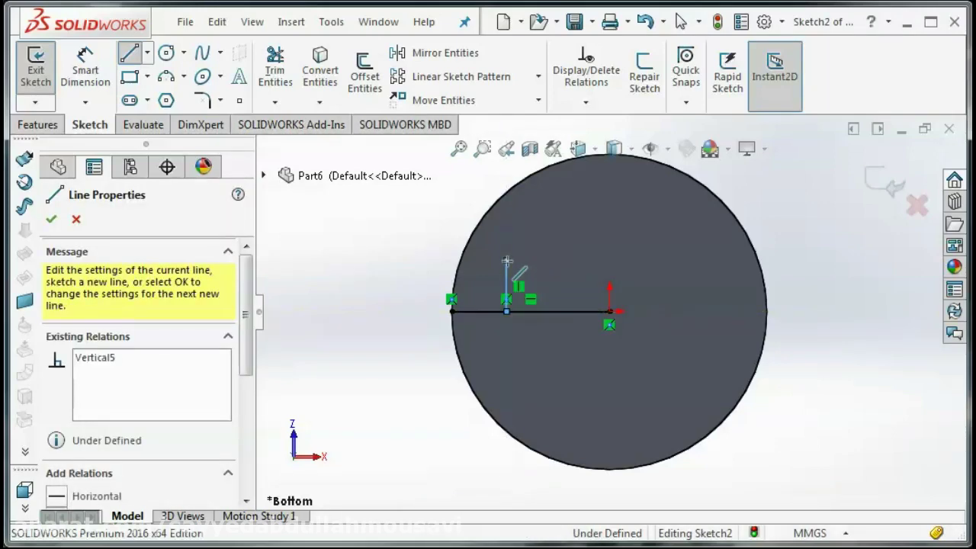
key(Escape)
click(507, 274)
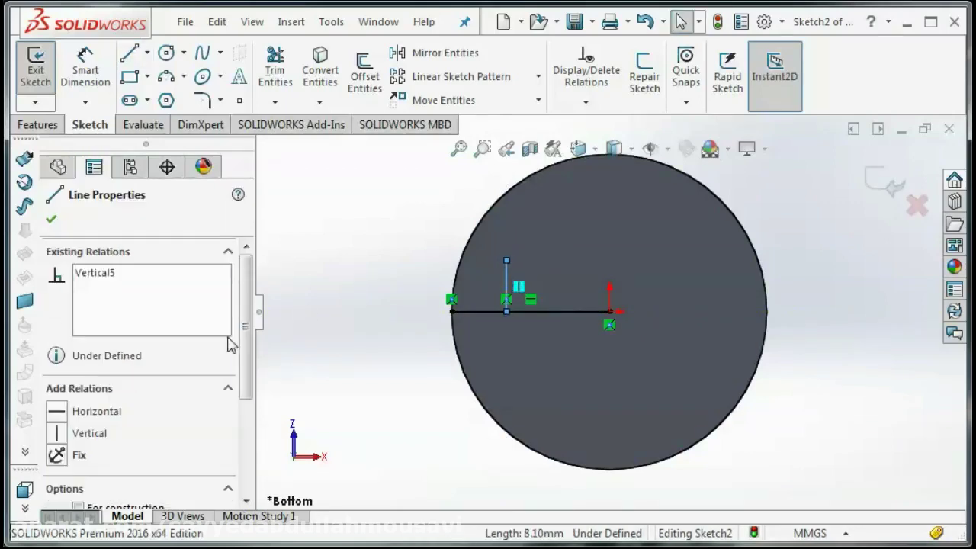
drag(245, 326, 246, 421)
double_click(151, 410)
text(7.5)
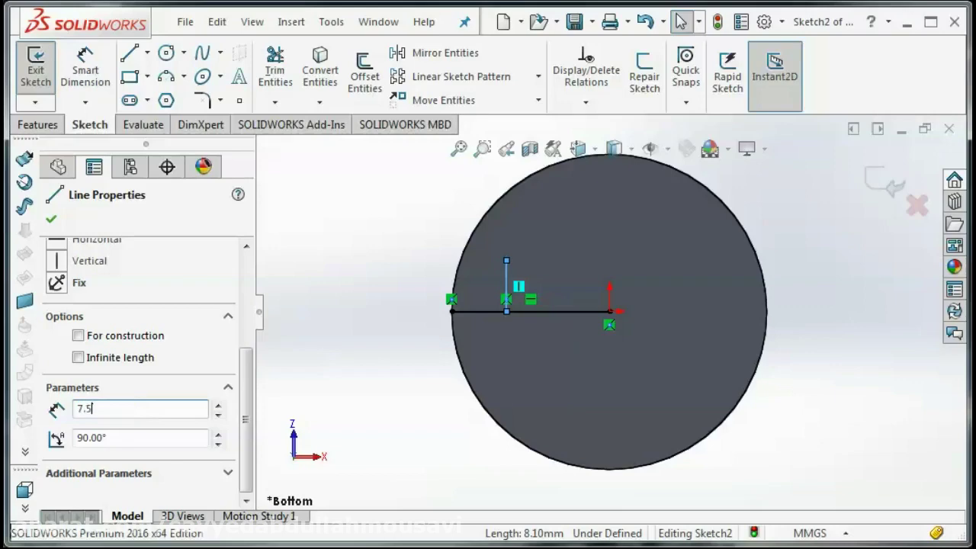
click(60, 219)
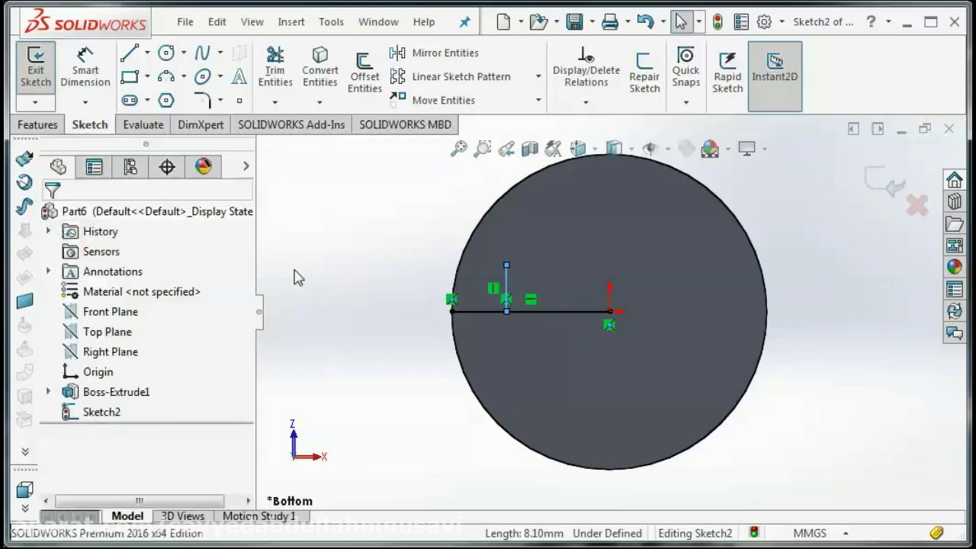
- Draw a matching 7.5 mm vertical line downward from the same point
click(123, 55)
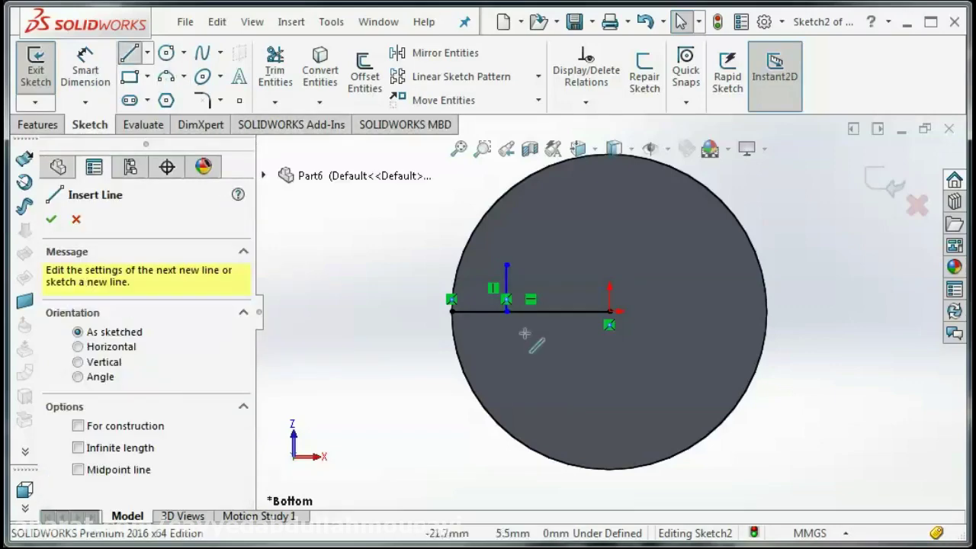
click(505, 311)
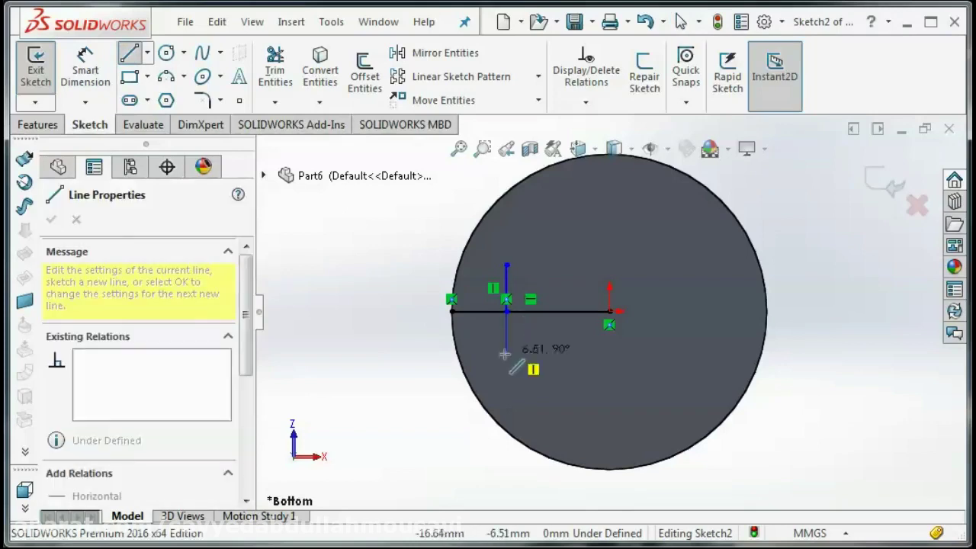
click(506, 359)
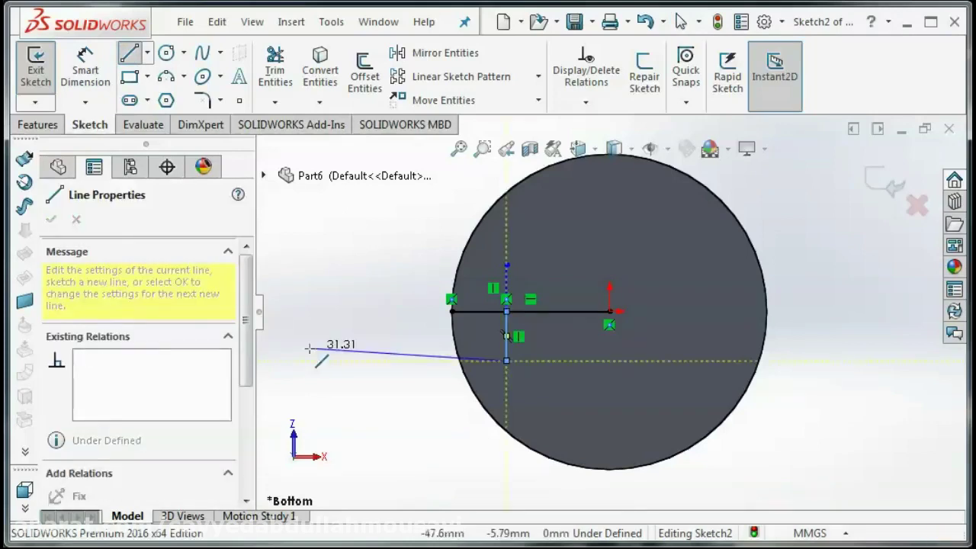
key(Escape)
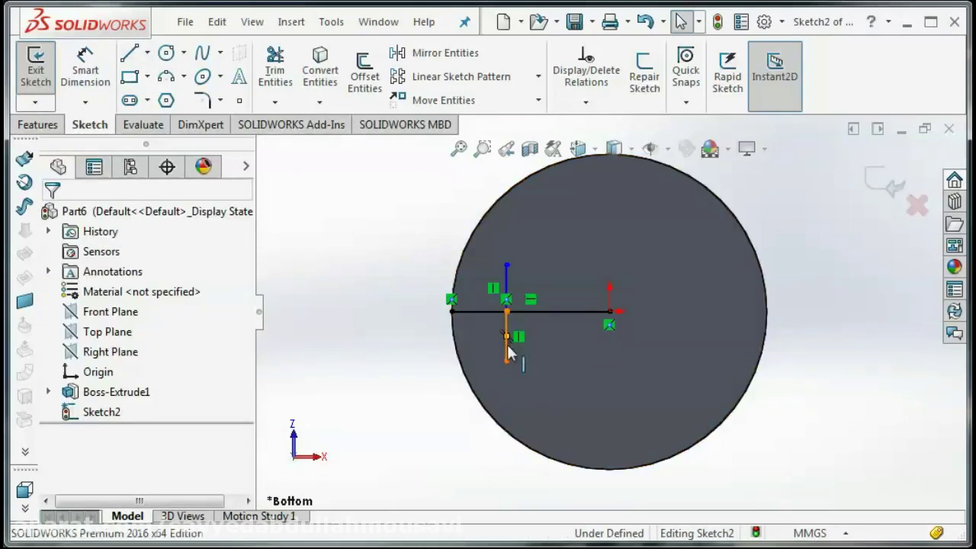
click(507, 344)
drag(245, 381, 246, 457)
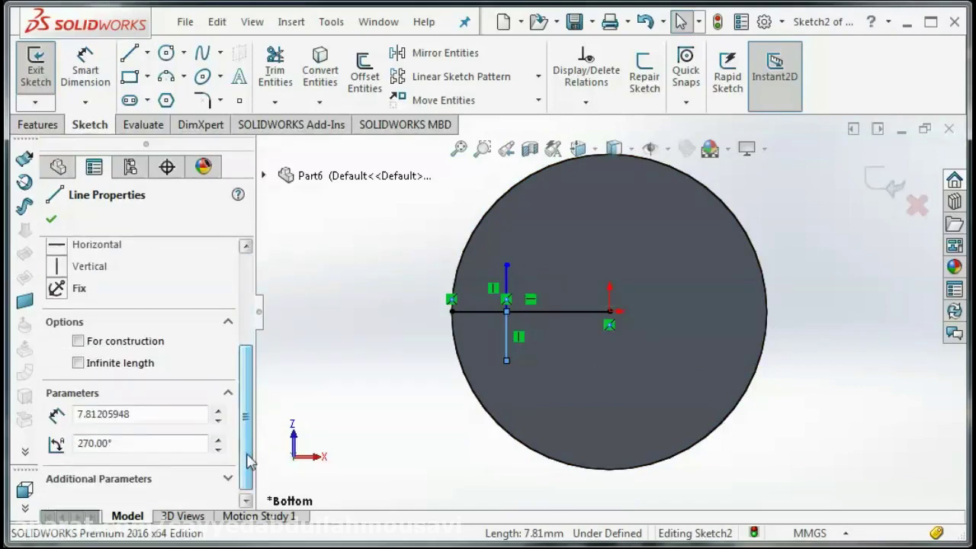
double_click(171, 419)
text(7.5)
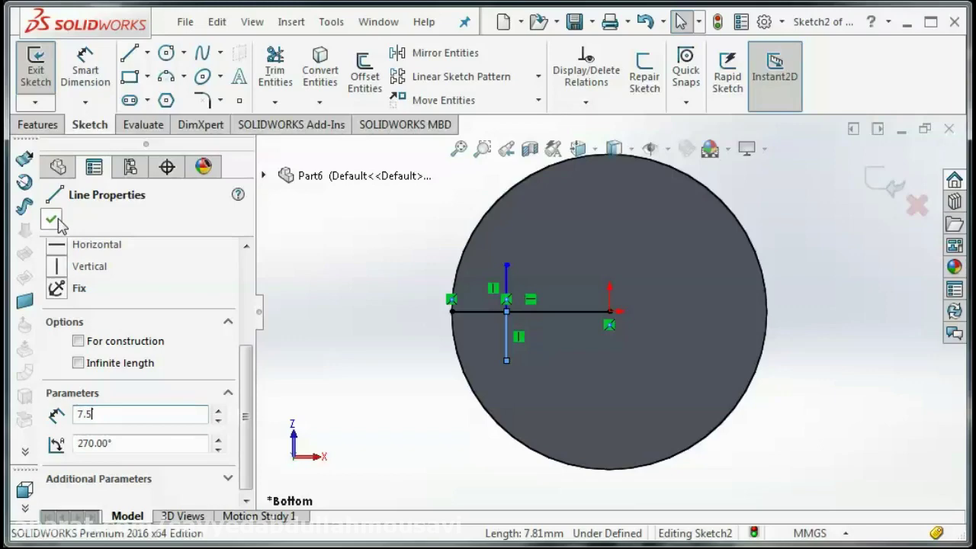
click(57, 218)
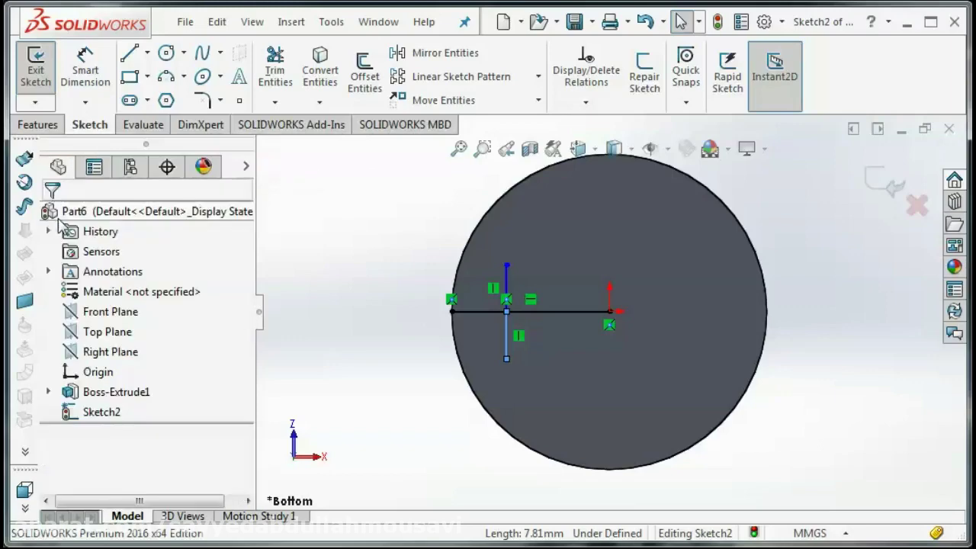
- Close the rectangle to the circle's left edge and add a vertical line up from the origin
click(129, 51)
click(506, 265)
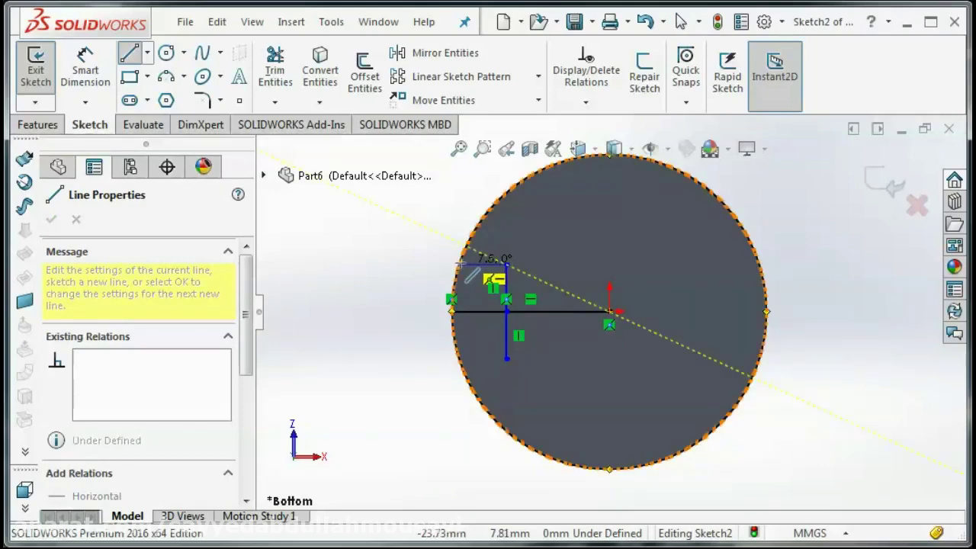
click(459, 264)
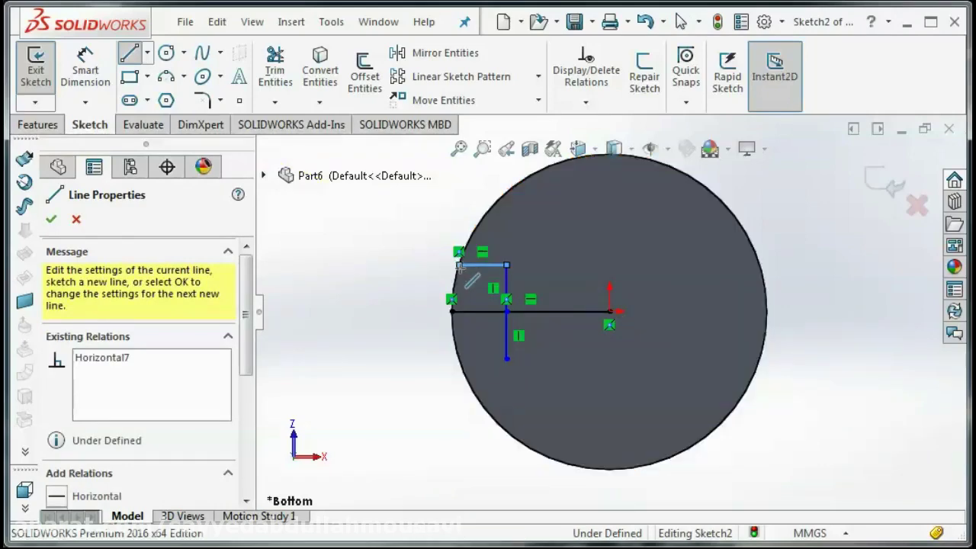
click(458, 358)
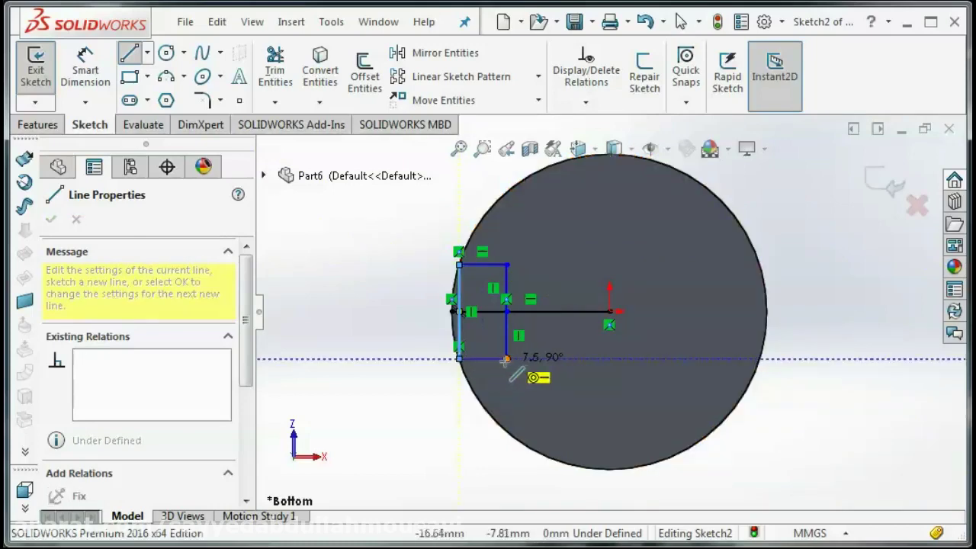
click(506, 359)
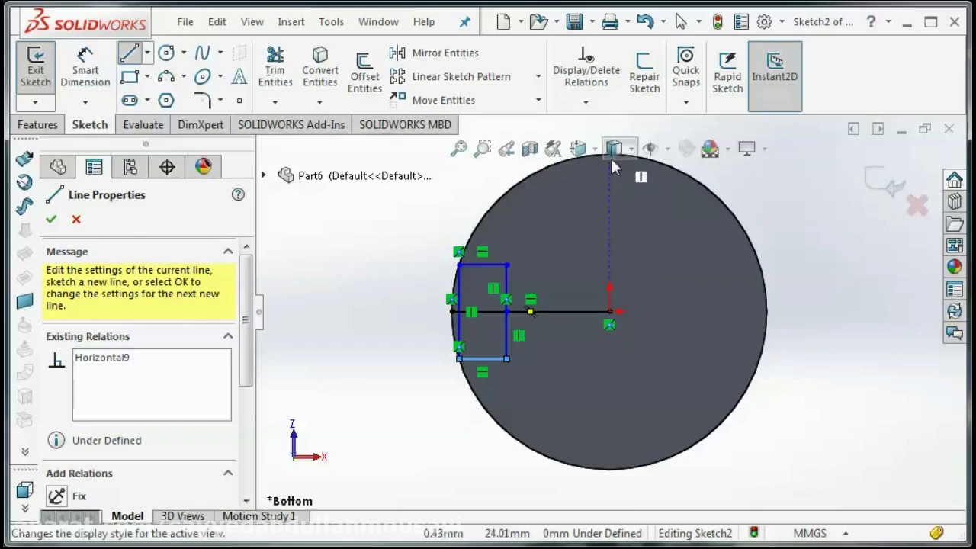
click(610, 311)
click(609, 200)
- Select the rectangle's edges as entities to mirror
key(Escape)
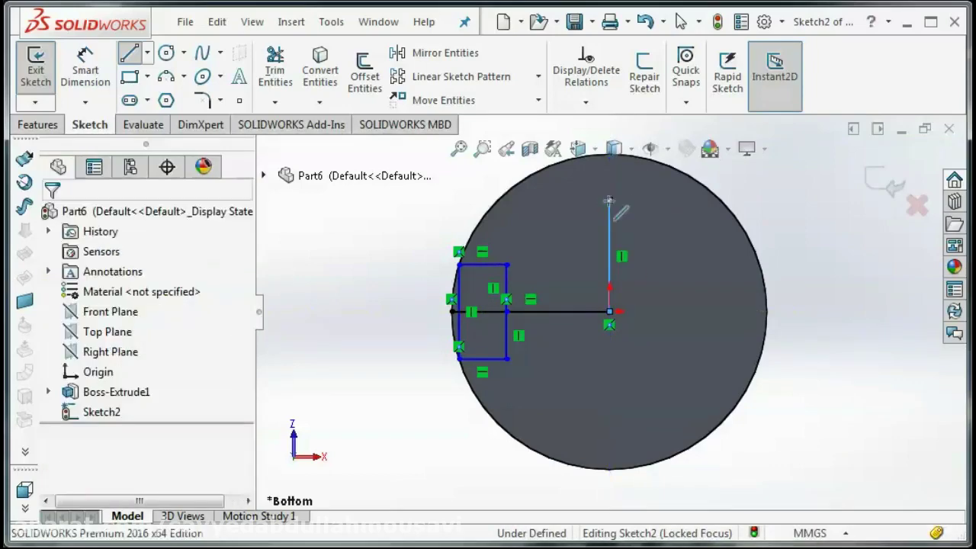
click(426, 53)
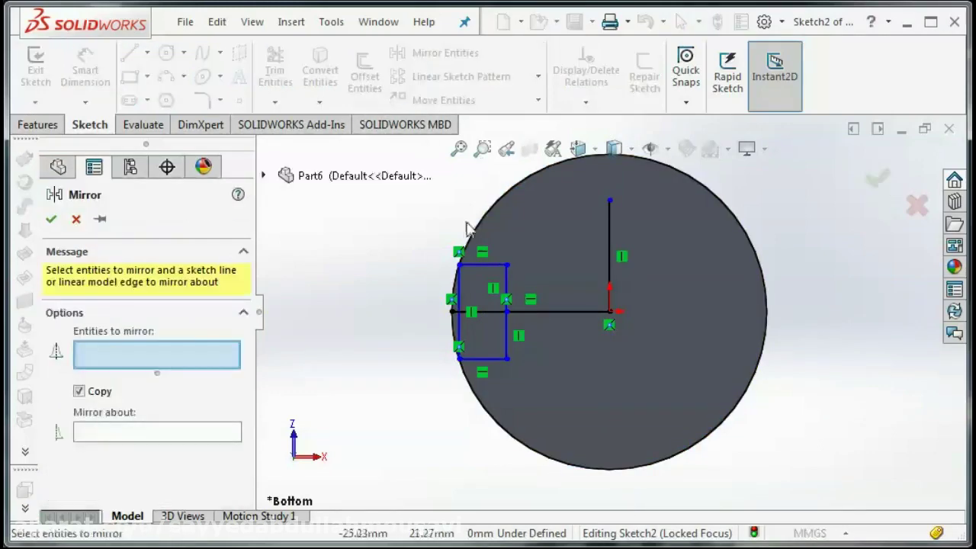
click(486, 267)
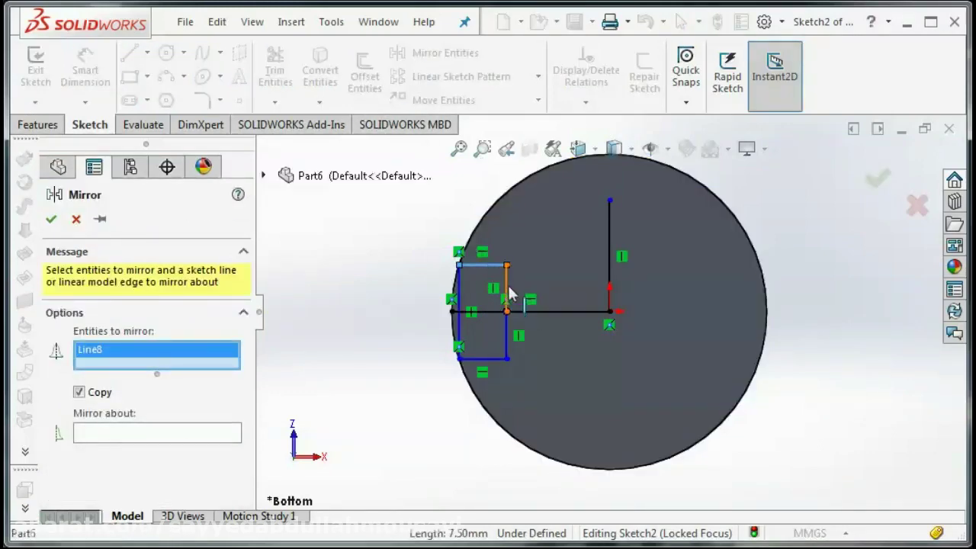
click(506, 289)
click(506, 335)
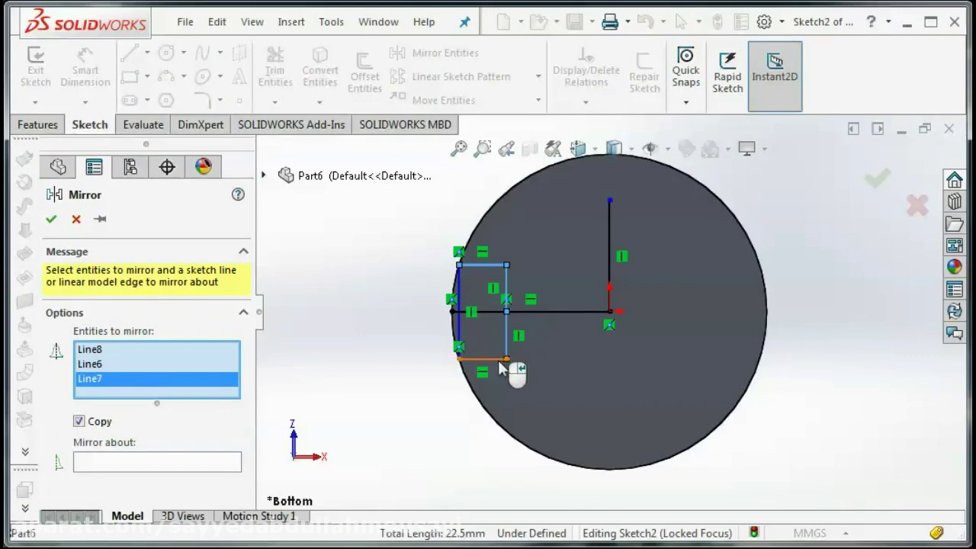
click(497, 359)
click(459, 329)
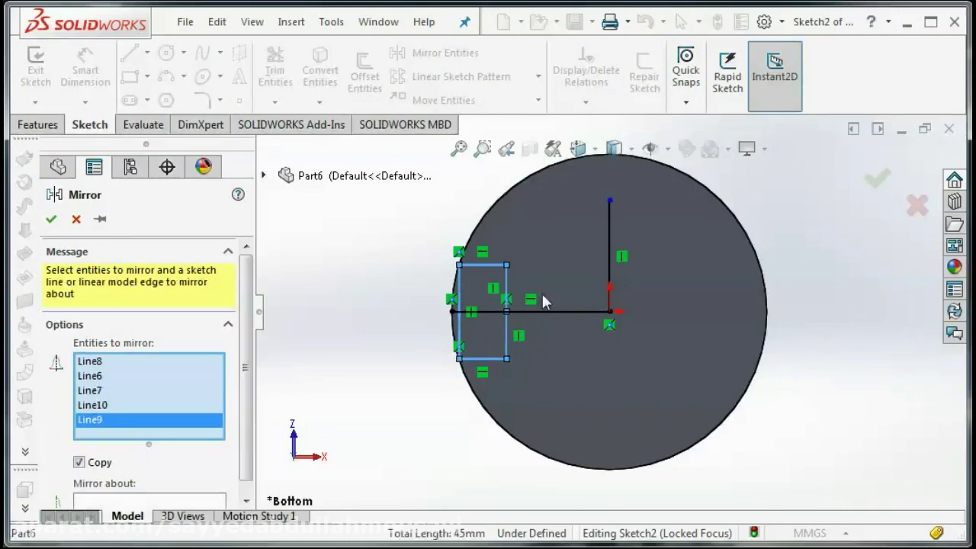
drag(245, 387, 246, 460)
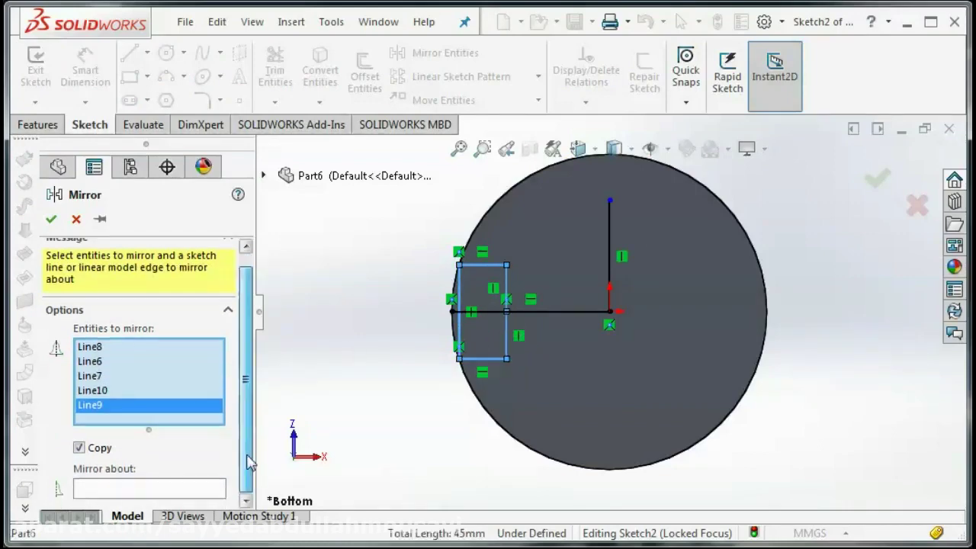
- Drop the centerline from the selection and mirror about the vertical centerline
click(609, 253)
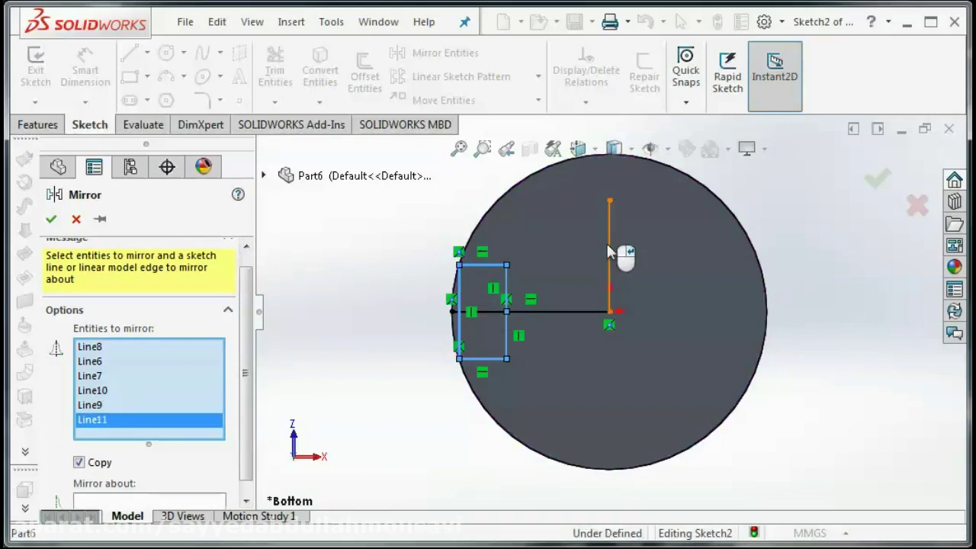
click(609, 253)
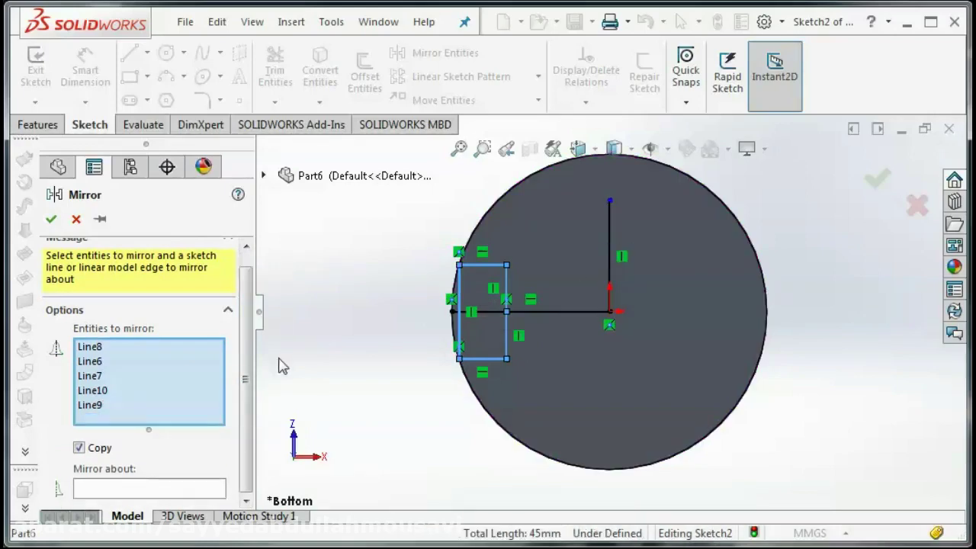
scroll(248, 335, up, 1)
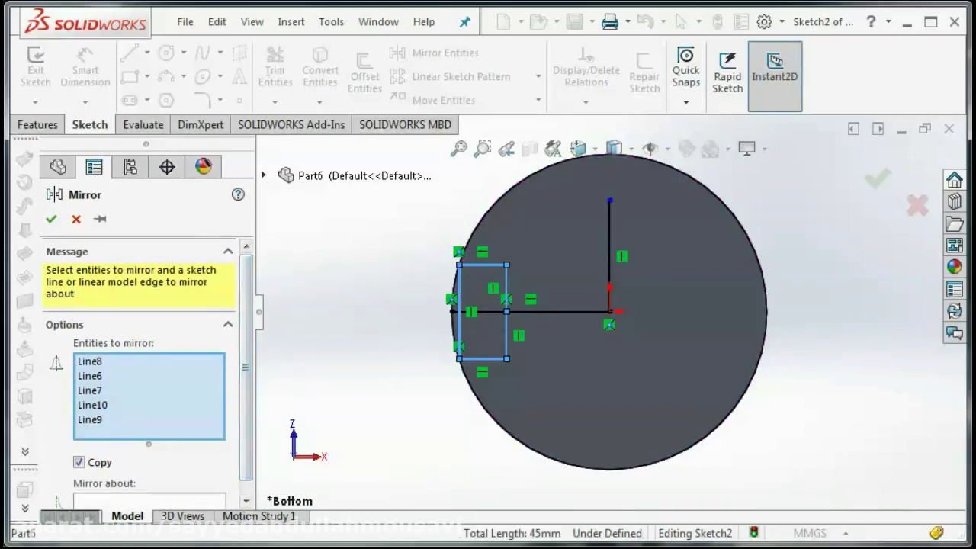
click(149, 501)
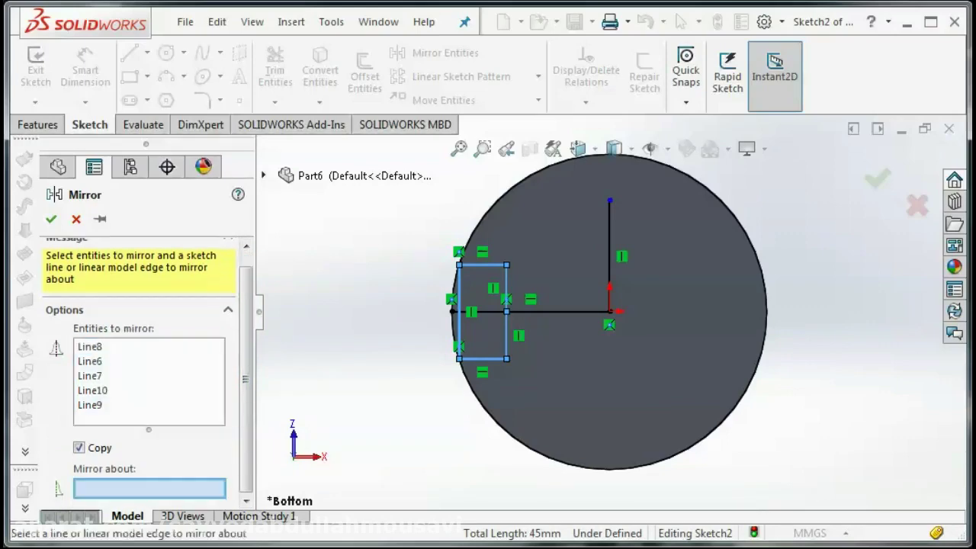
click(610, 259)
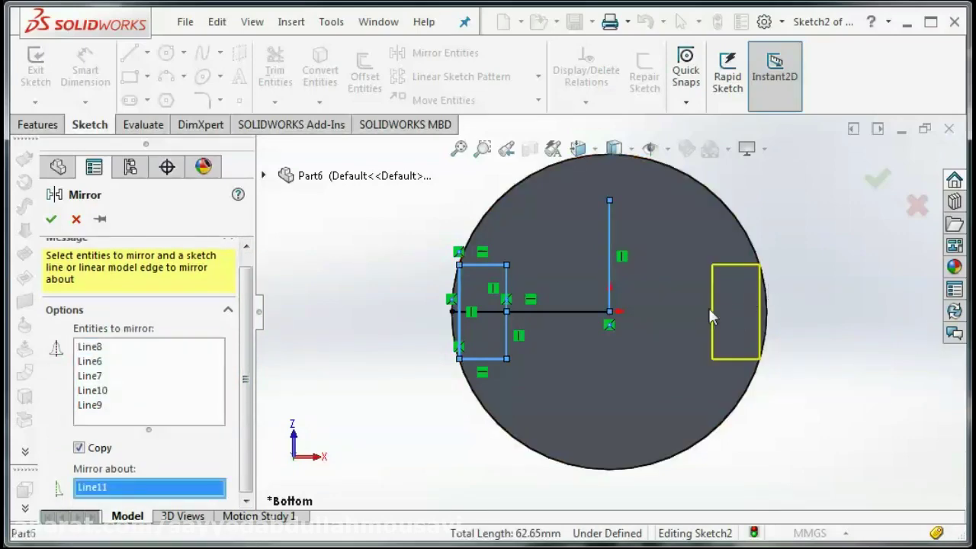
click(878, 184)
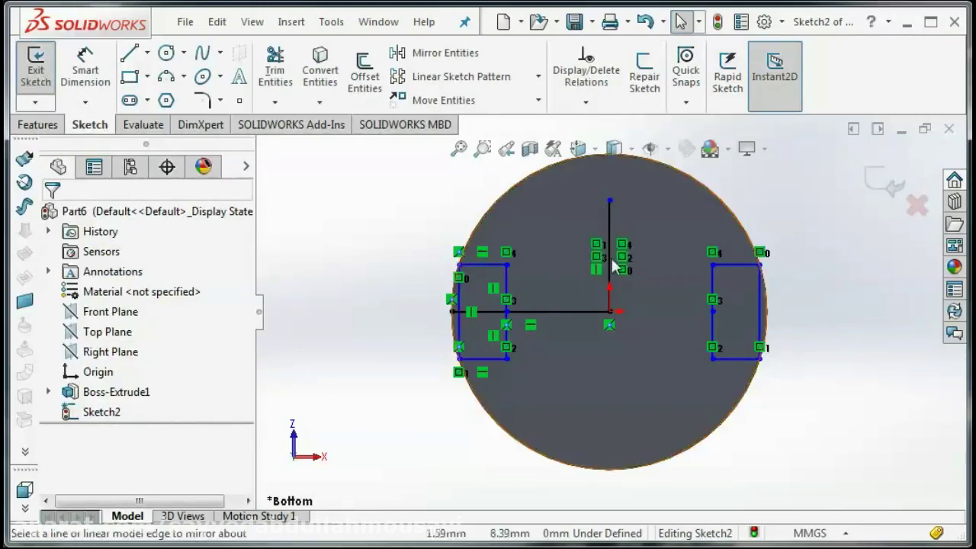
- Delete the vertical and horizontal centerlines and start extruding the two rectangles
click(610, 235)
click(561, 311)
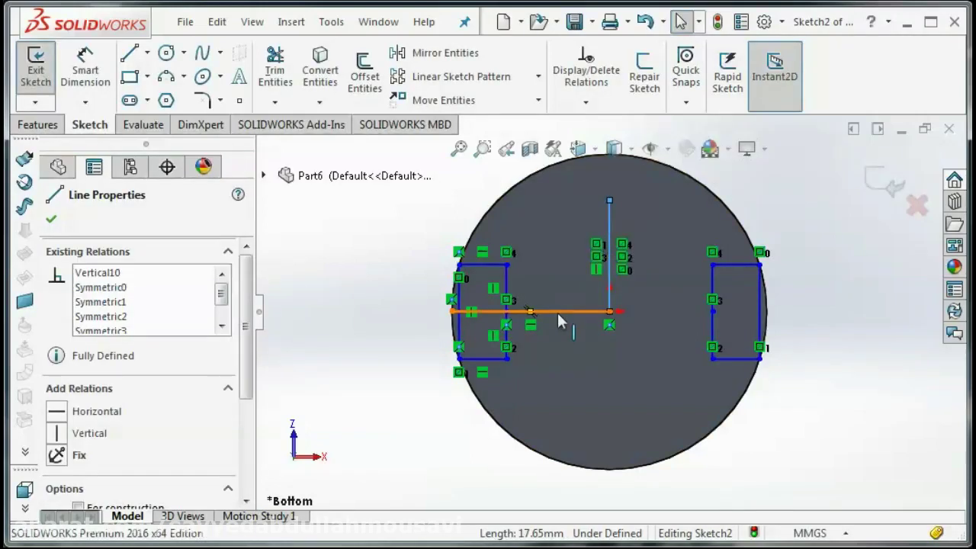
key(Delete)
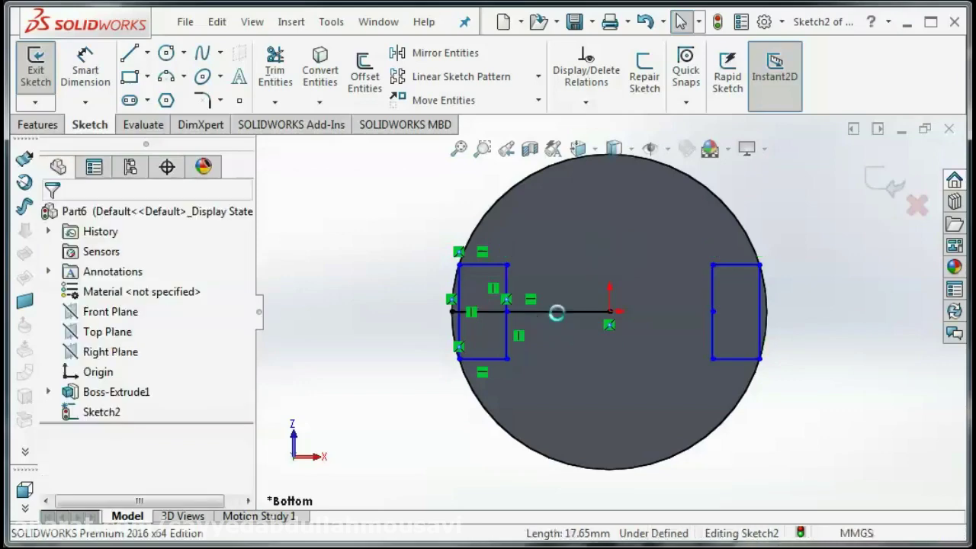
click(557, 311)
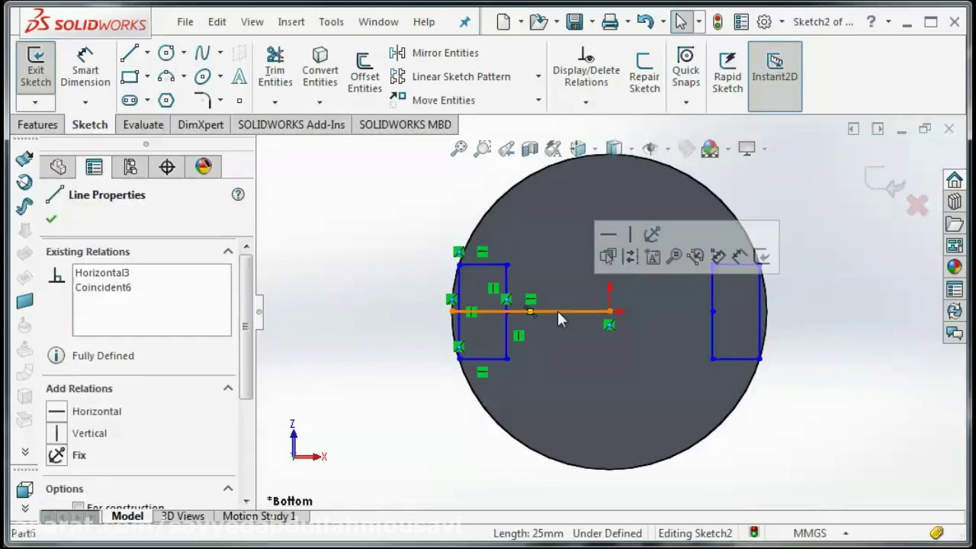
key(Delete)
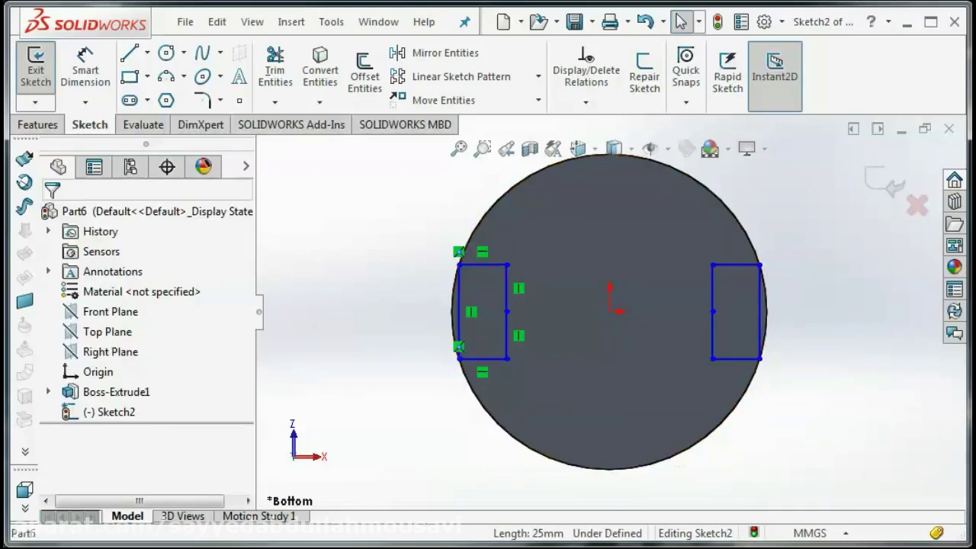
click(47, 125)
click(42, 77)
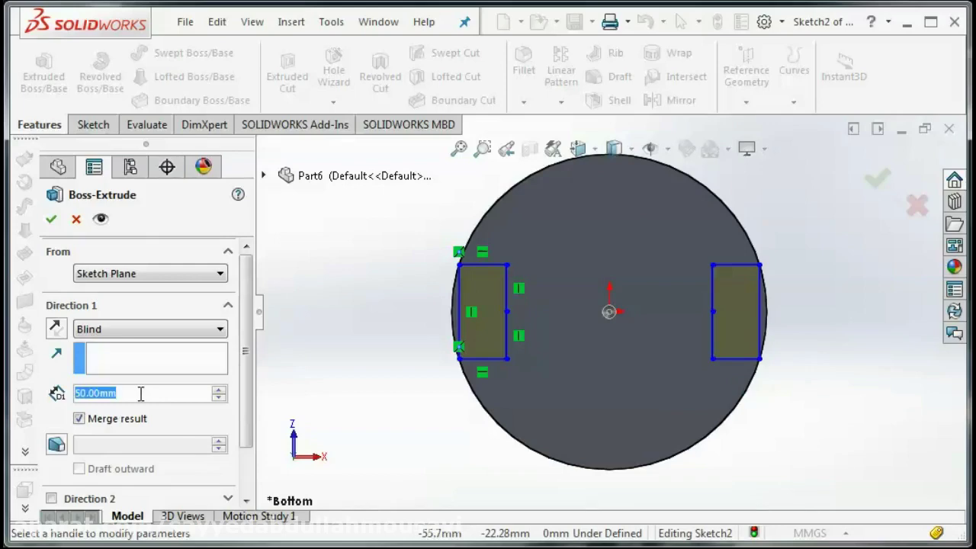
- Extrude both rectangles 40 mm Blind
text(40)
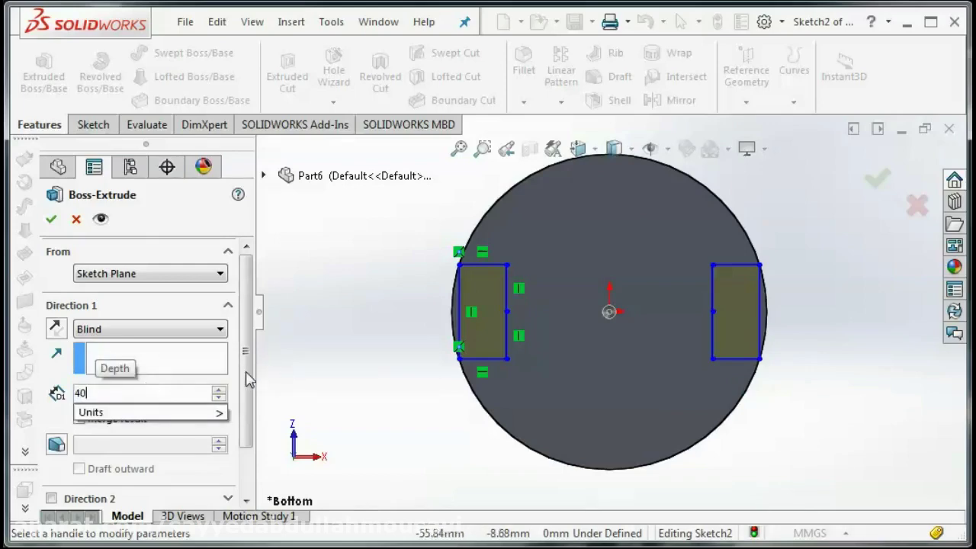
key(Return)
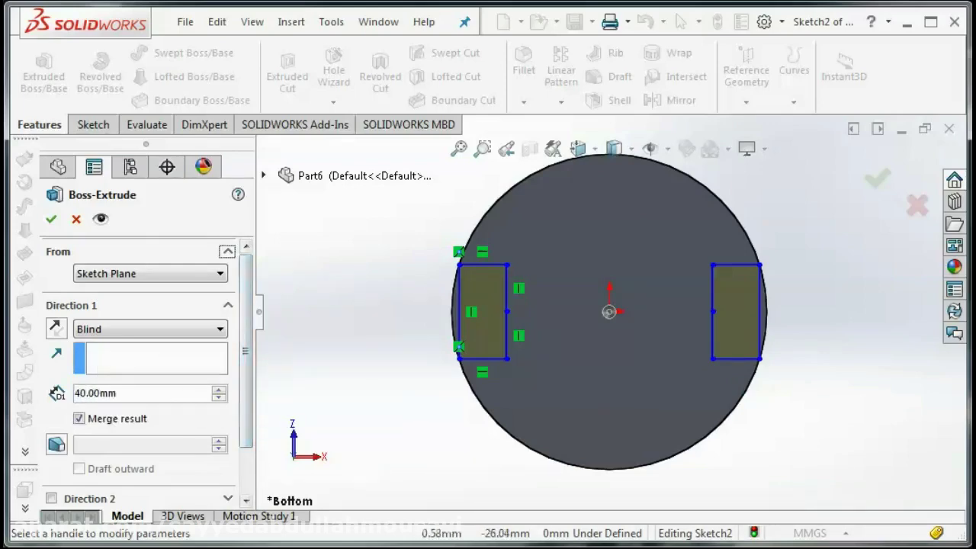
scroll(255, 440, down, 3)
drag(246, 414, 239, 300)
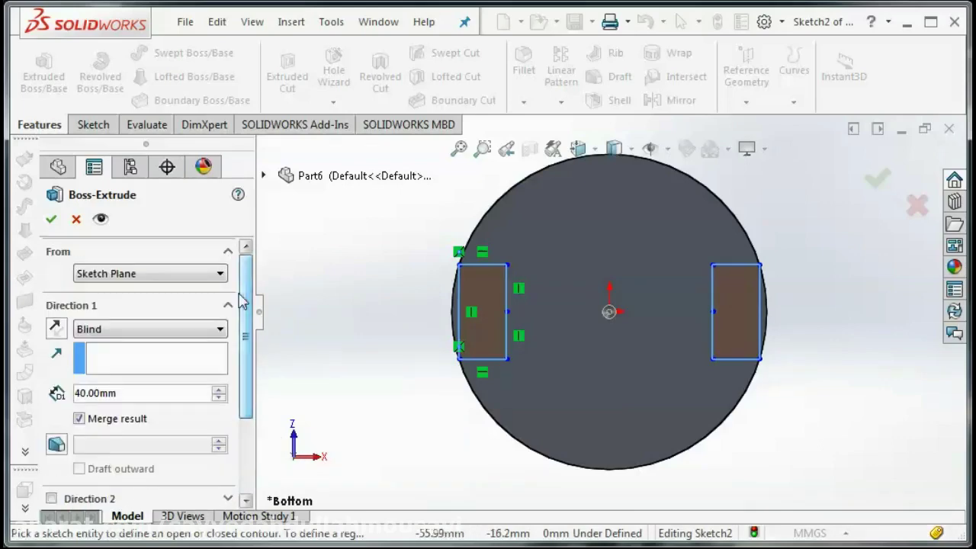
click(51, 219)
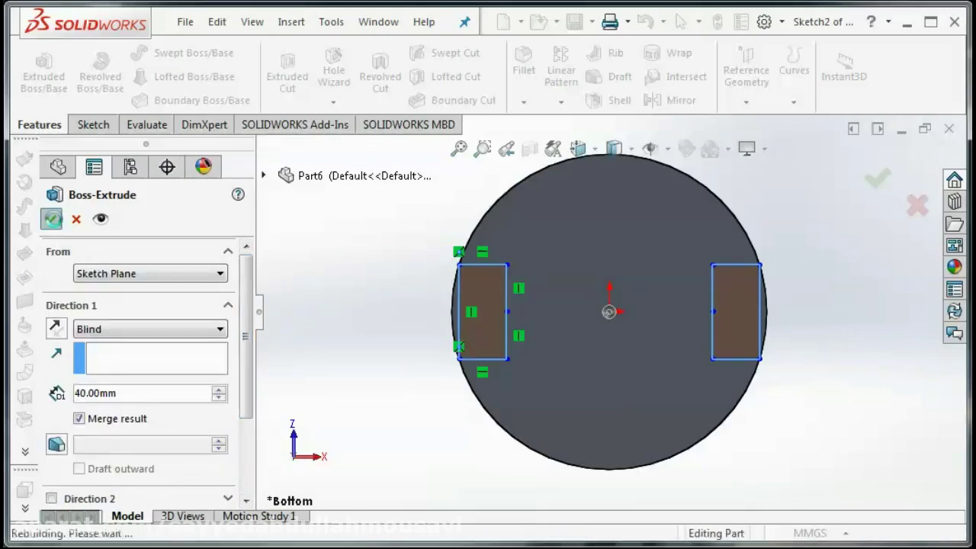
- Orbit the model to inspect the two blocks lengthwise
right_click(356, 279)
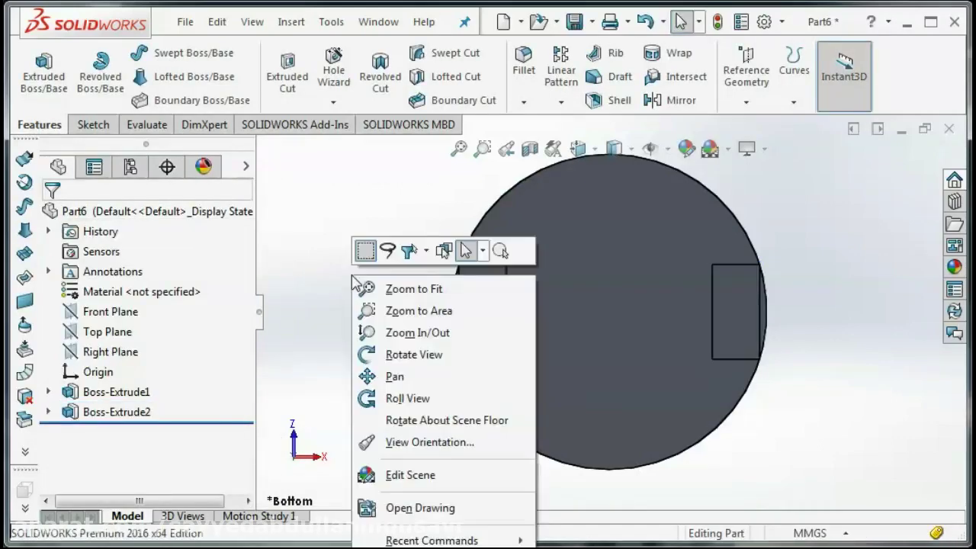
click(404, 355)
mouse_move(407, 252)
mouse_down()
mouse_move(407, 311)
mouse_move(430, 345)
mouse_move(429, 317)
mouse_up()
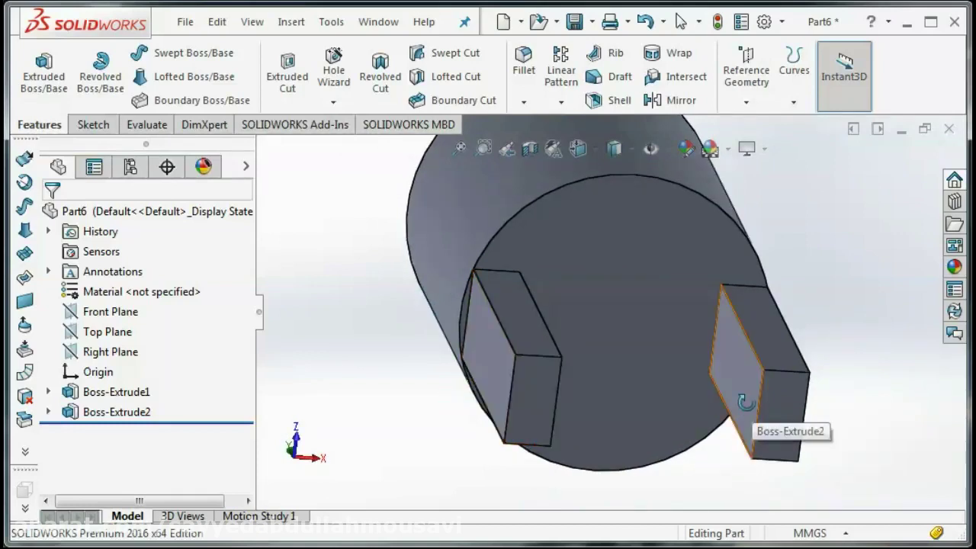
click(740, 392)
right_click(366, 296)
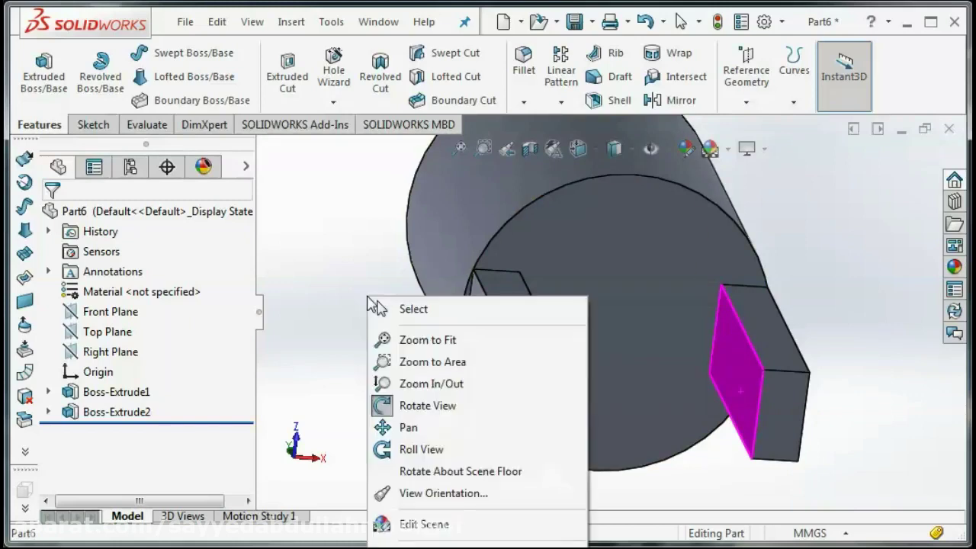
click(404, 408)
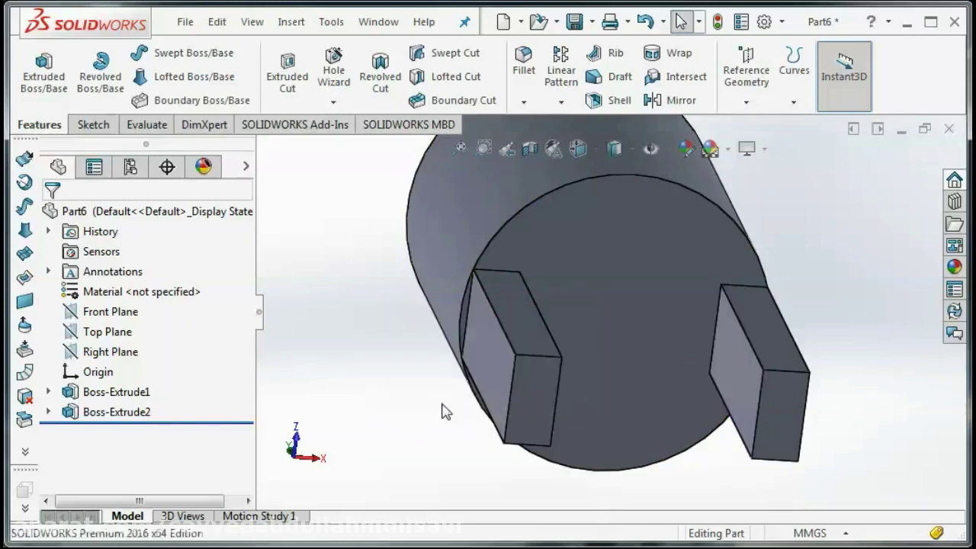
right_click(449, 416)
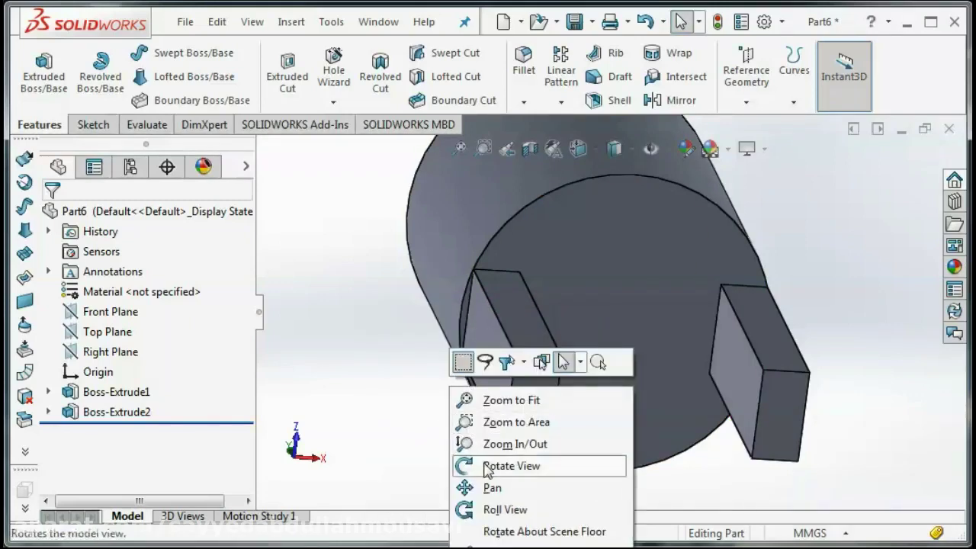
click(510, 465)
mouse_move(511, 464)
mouse_down()
mouse_move(494, 438)
mouse_move(508, 447)
mouse_up()
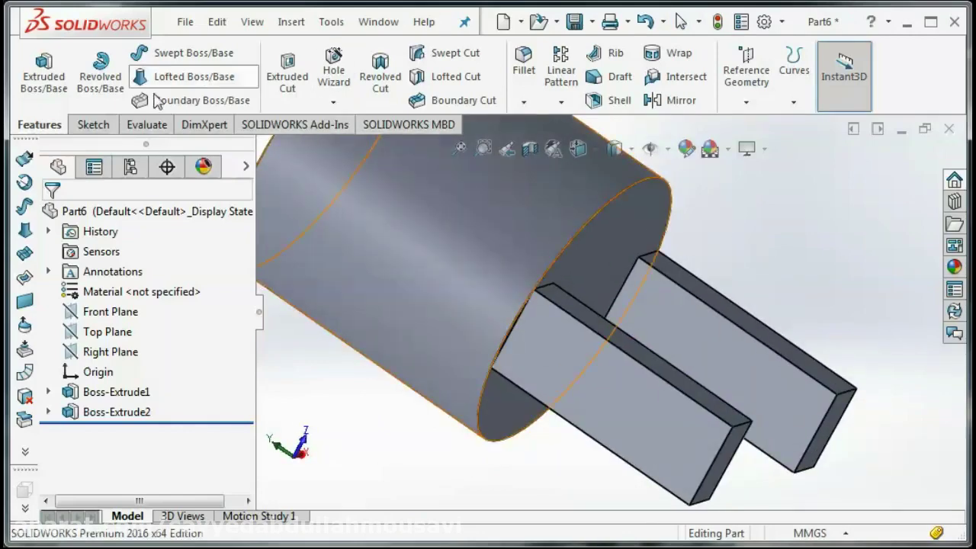
- On the rear block's face, sketch a 7.5 radius circle centred on its end edge
click(94, 126)
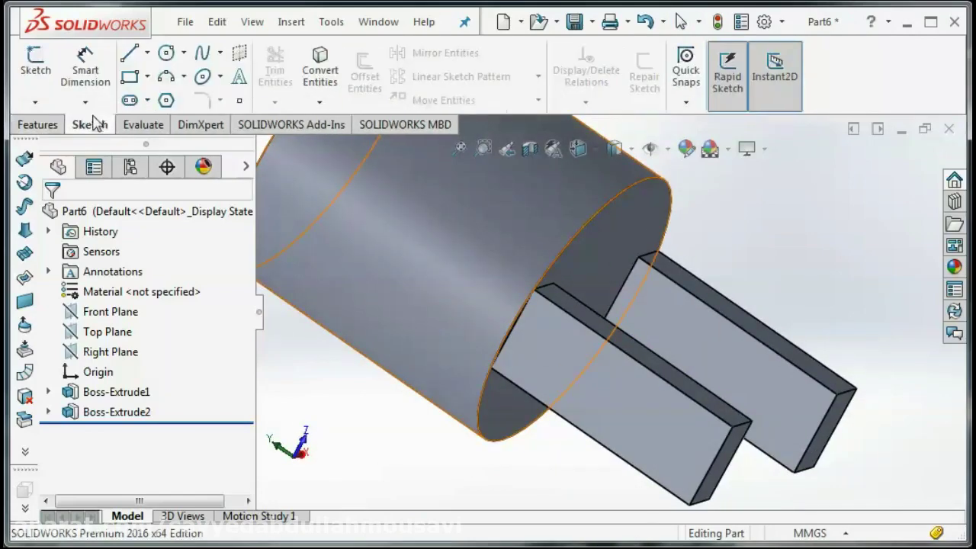
click(162, 58)
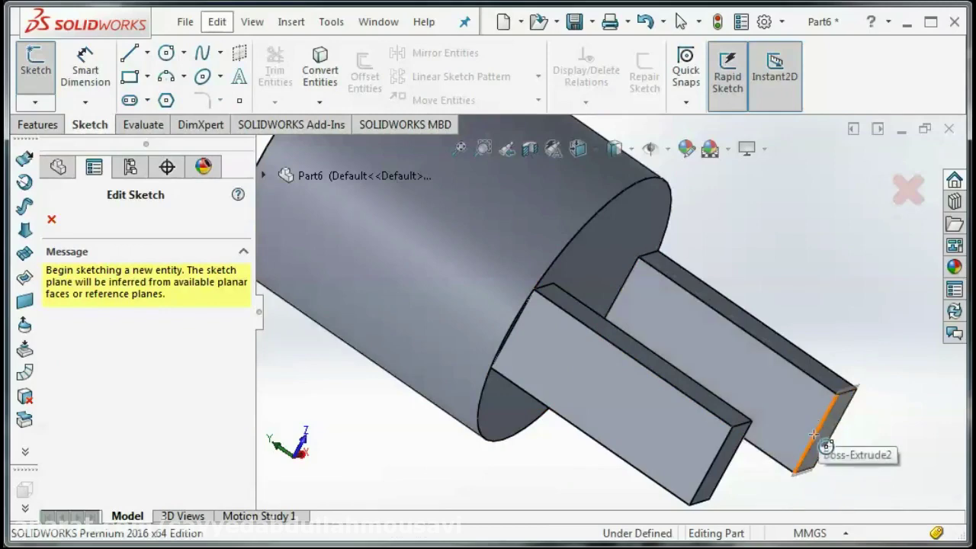
click(793, 420)
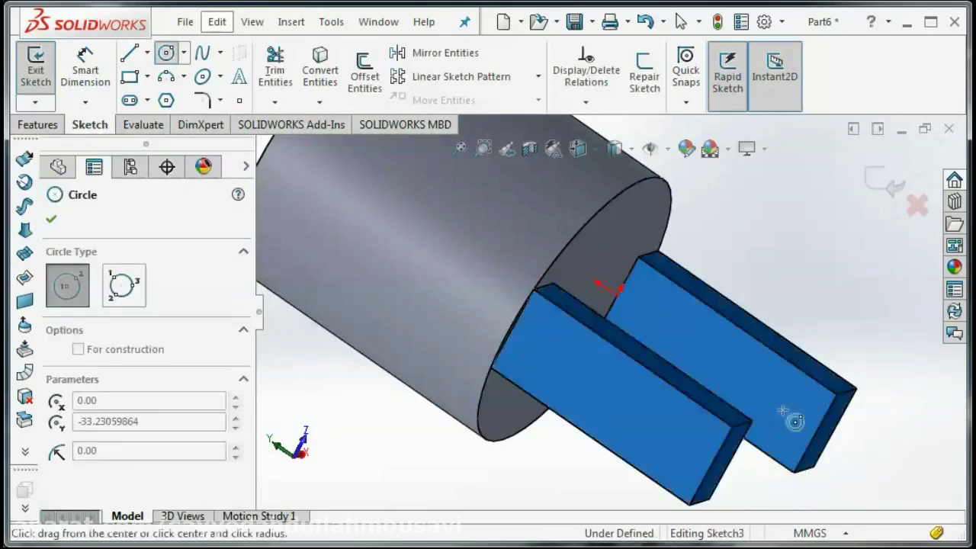
key(Escape)
click(801, 411)
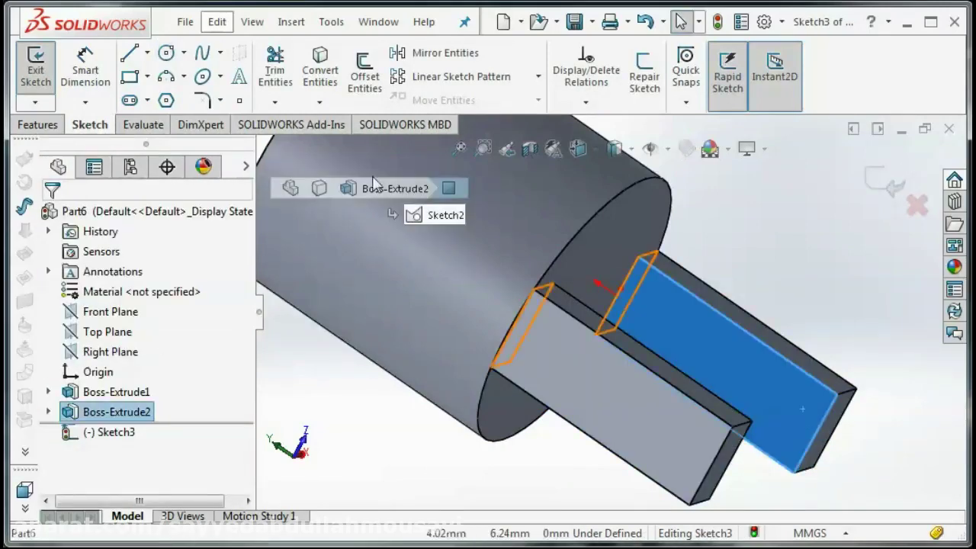
click(165, 53)
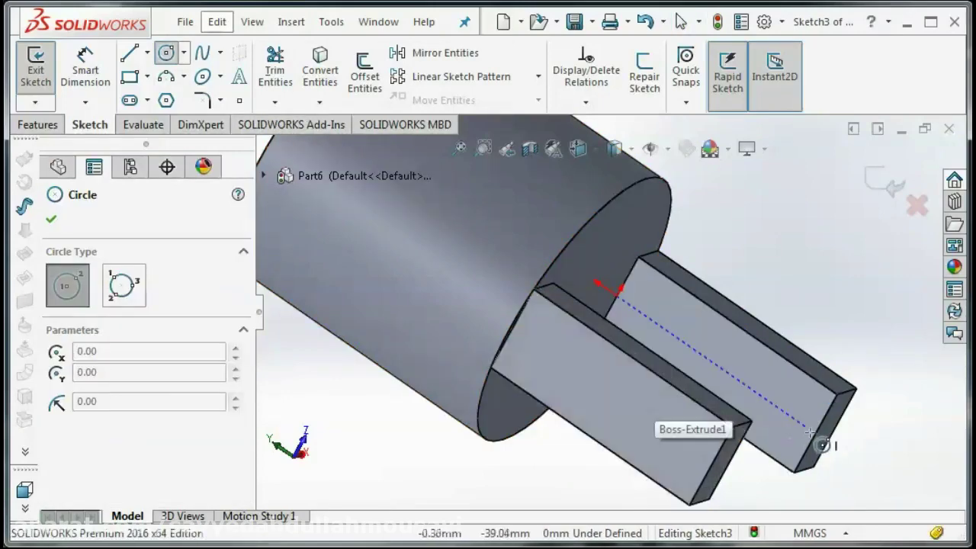
click(814, 432)
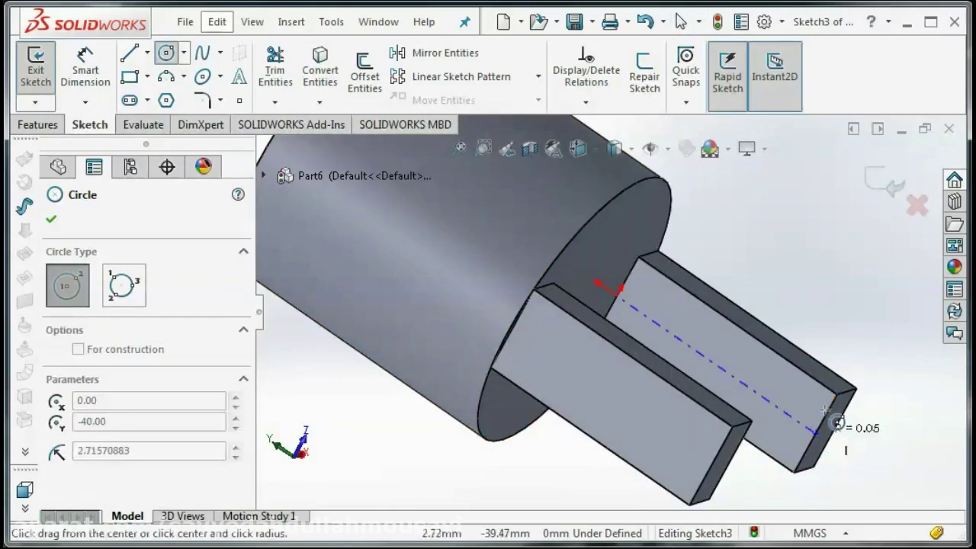
click(837, 394)
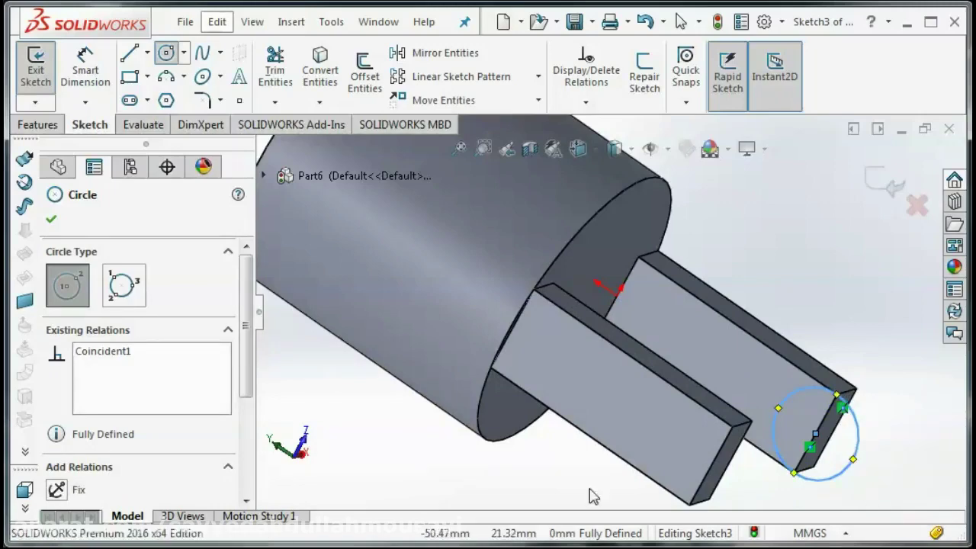
click(44, 128)
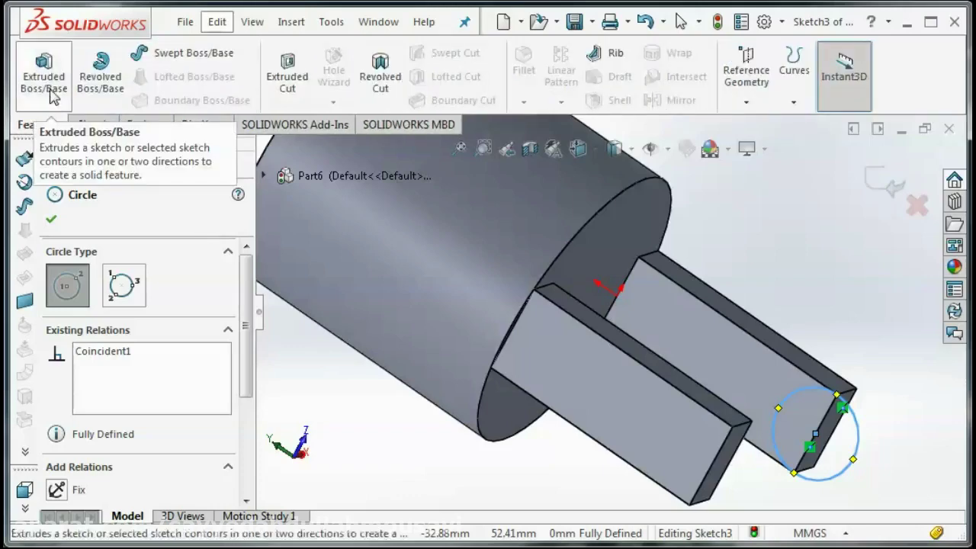
- Extrude the circle with Direction 2 Up To Surface, limited by the hidden leg face
click(43, 68)
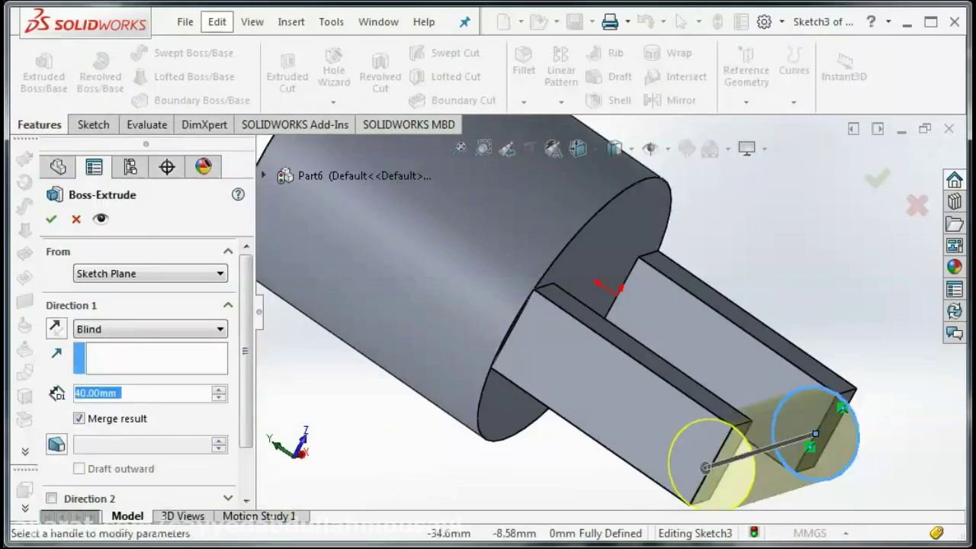
right_click(806, 197)
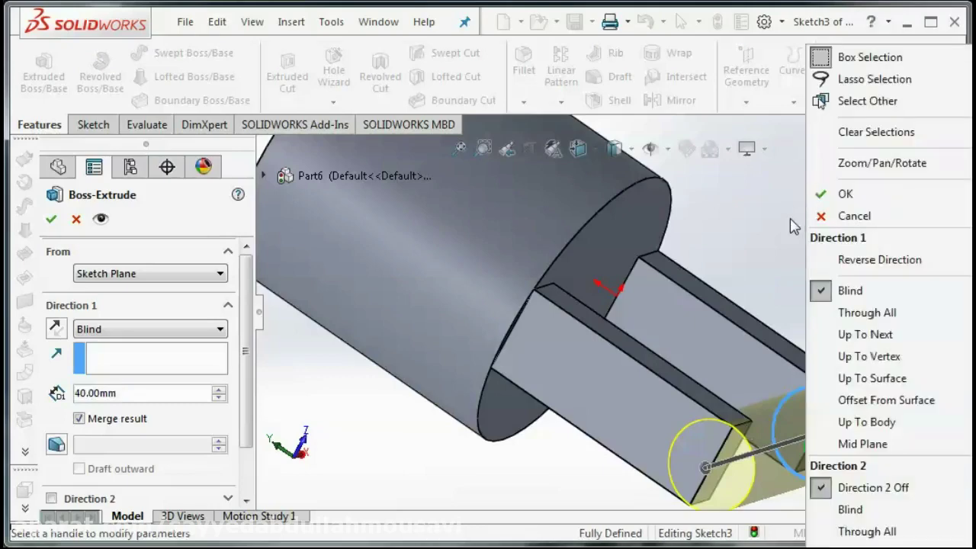
click(793, 225)
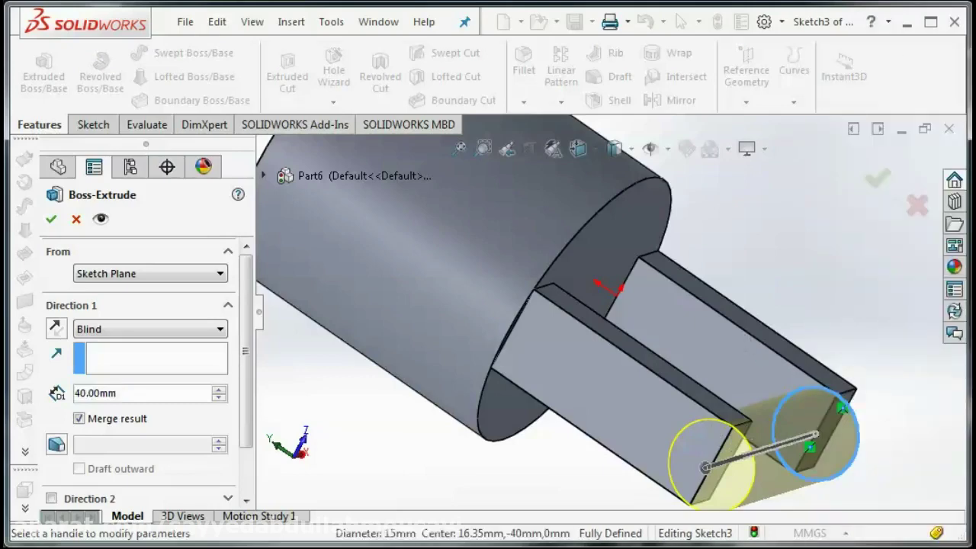
scroll(251, 434, down, 3)
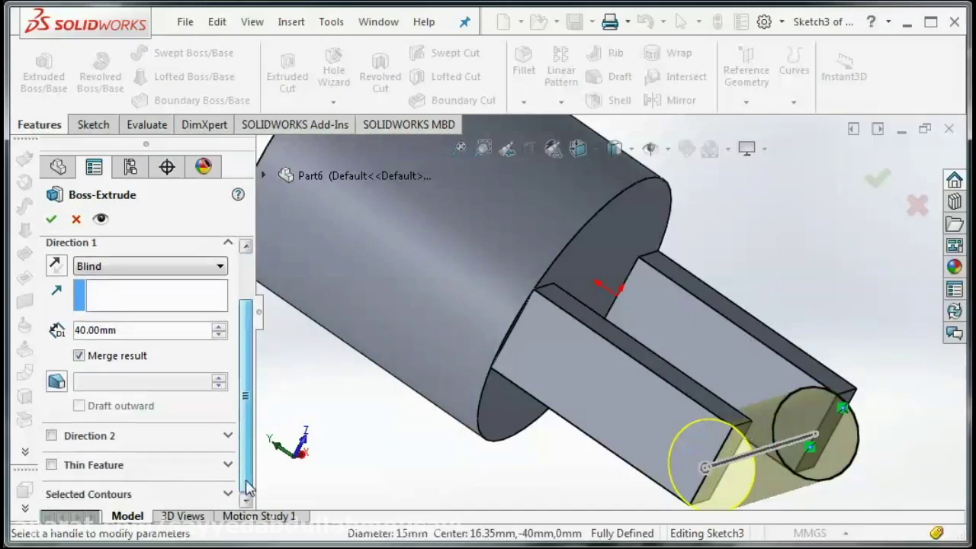
click(51, 435)
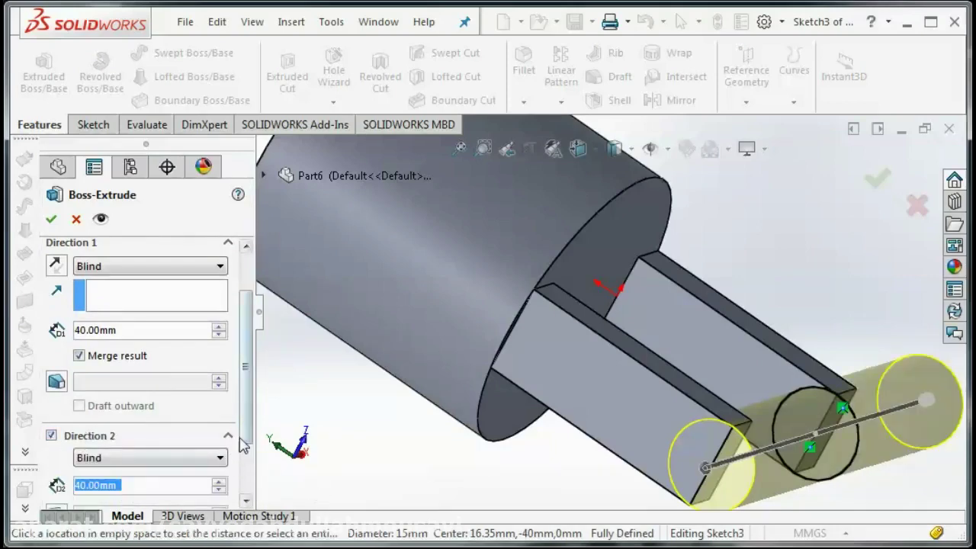
drag(246, 435, 246, 474)
click(219, 421)
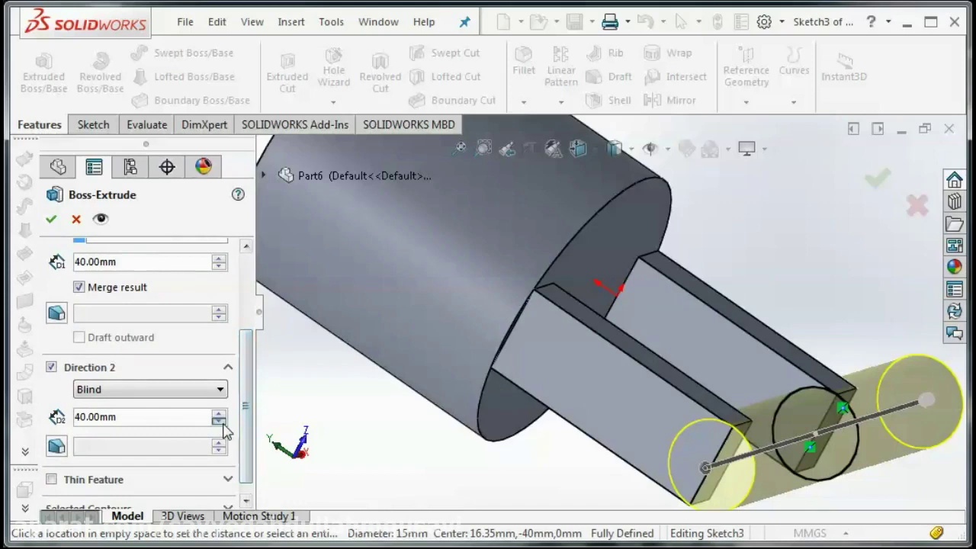
click(219, 421)
click(210, 390)
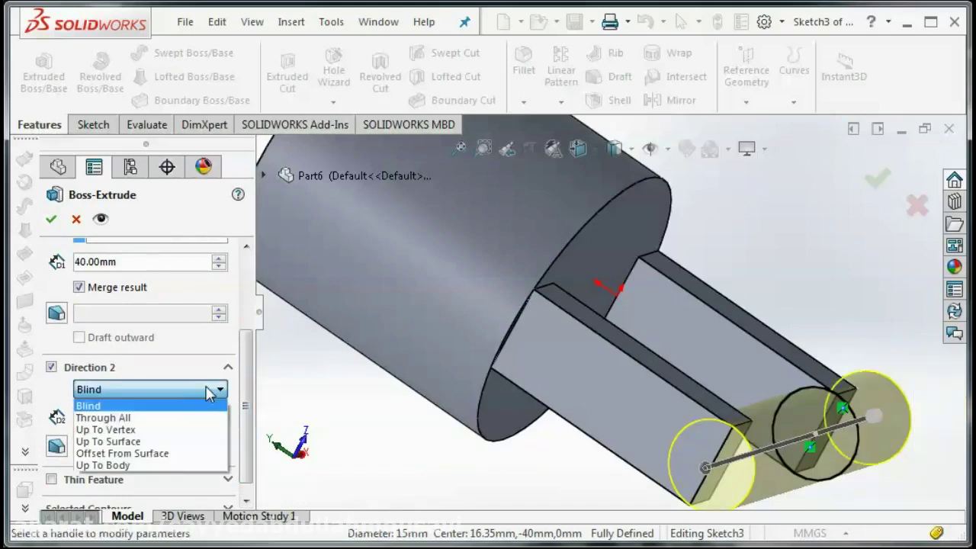
click(170, 440)
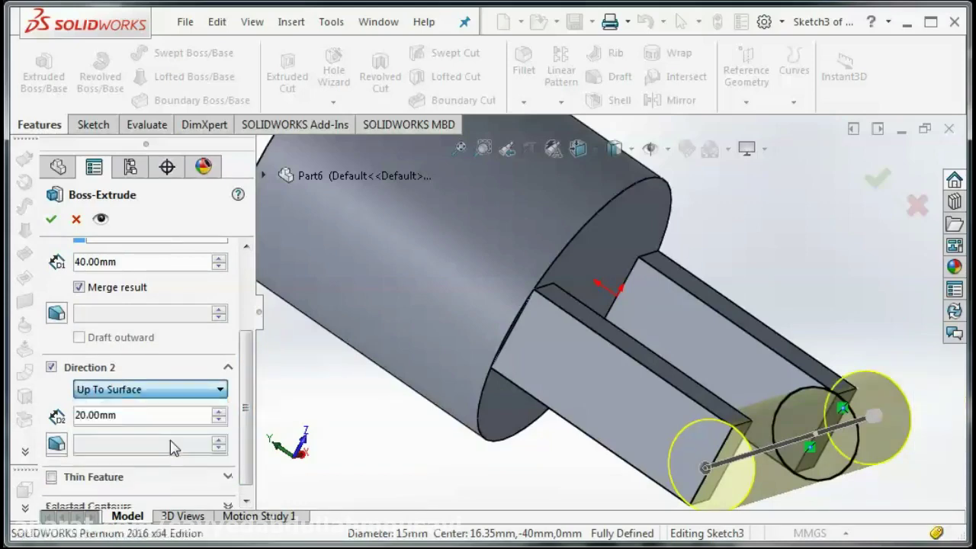
right_click(785, 377)
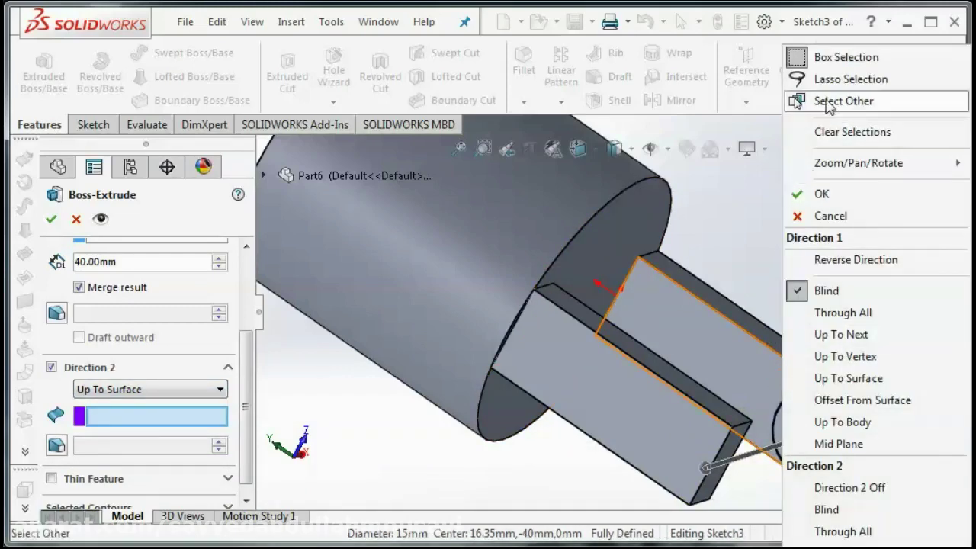
click(823, 100)
click(776, 382)
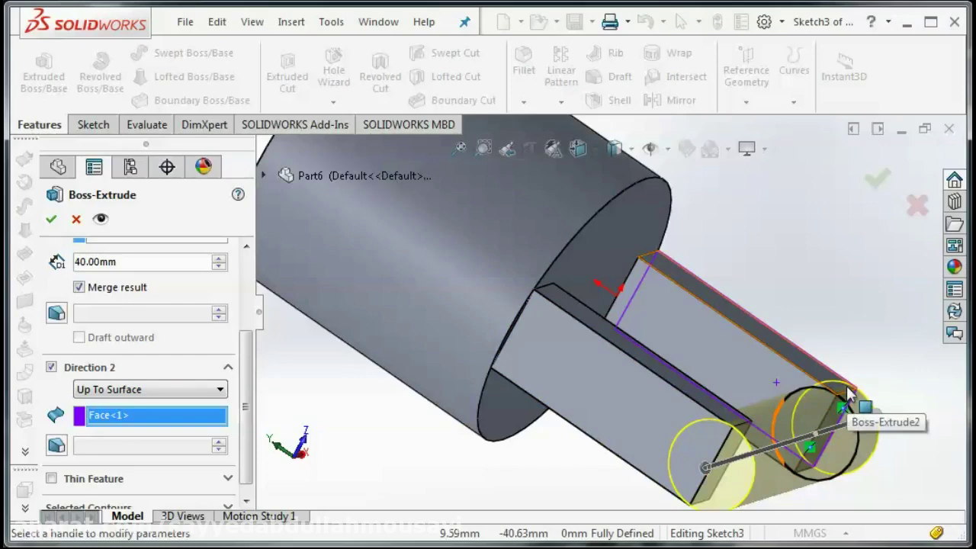
- Set Direction 1 Up To Surface at the other leg's face and finish the extrusion
drag(246, 403, 251, 305)
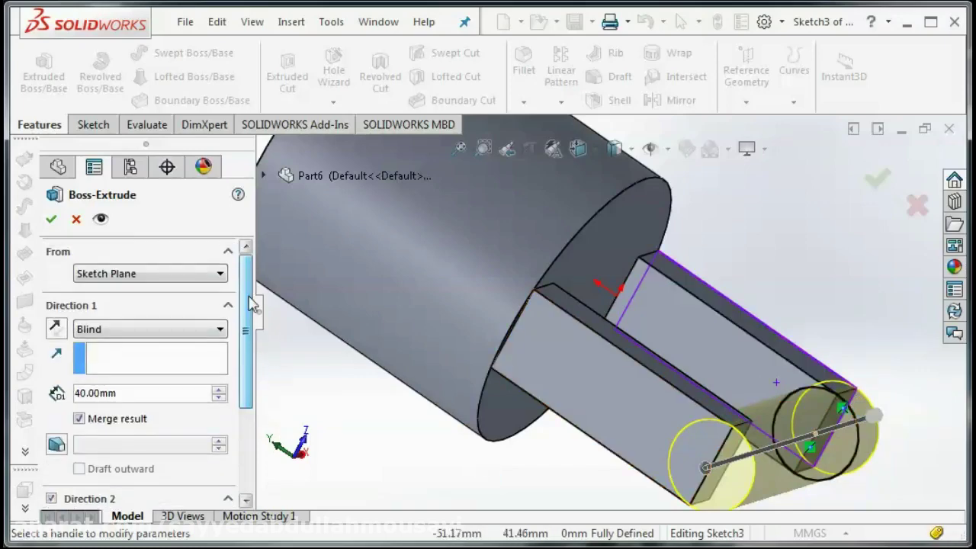
click(165, 330)
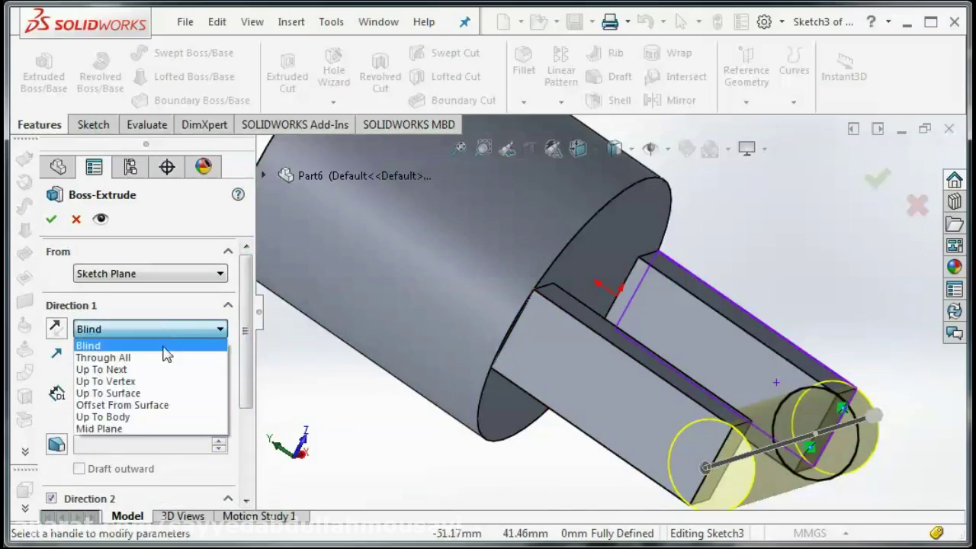
click(157, 392)
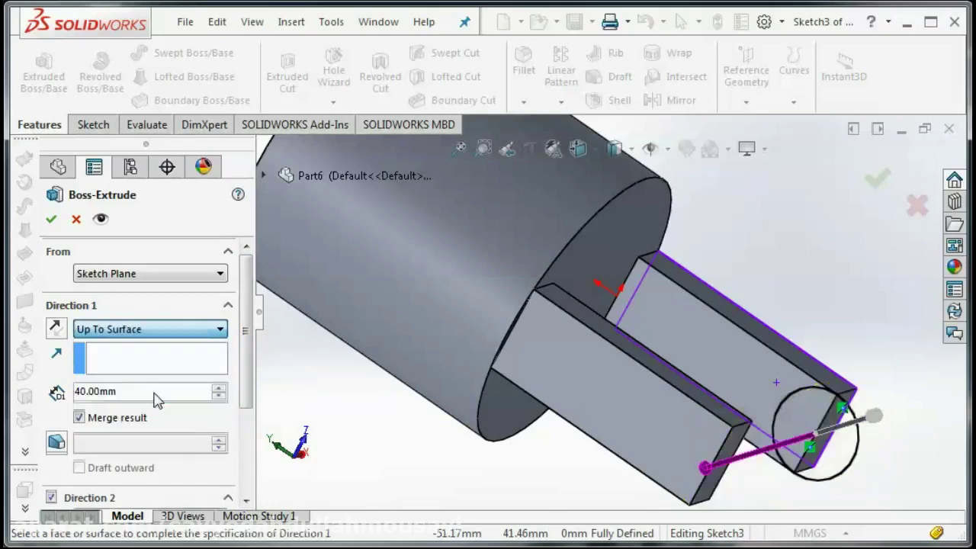
click(705, 444)
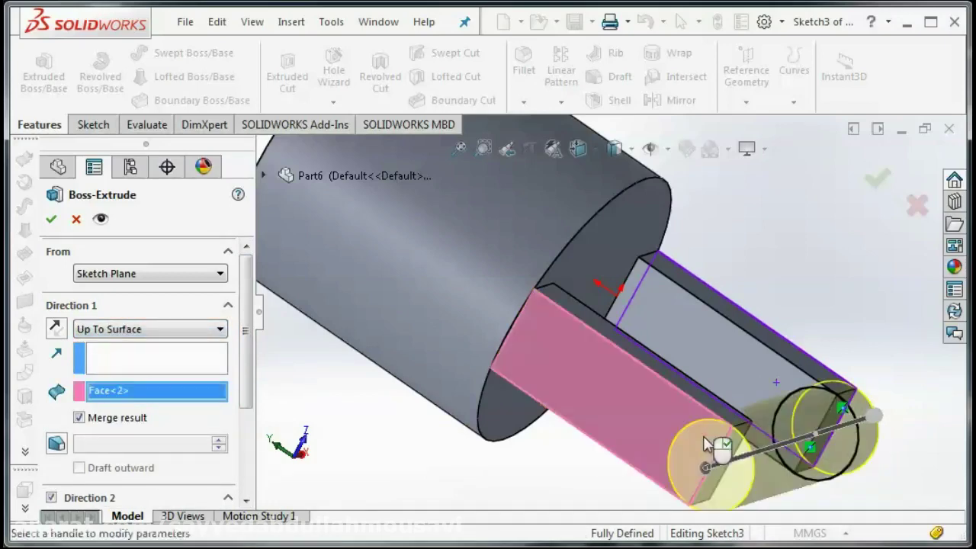
click(876, 178)
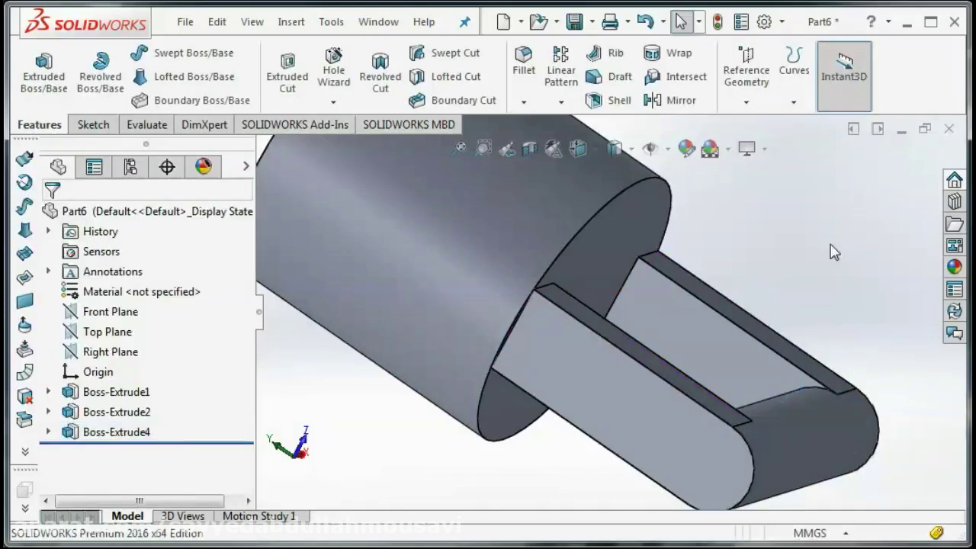
- Orbit the piston to another side, then snap it to the Dimetric view
right_click(833, 253)
click(861, 324)
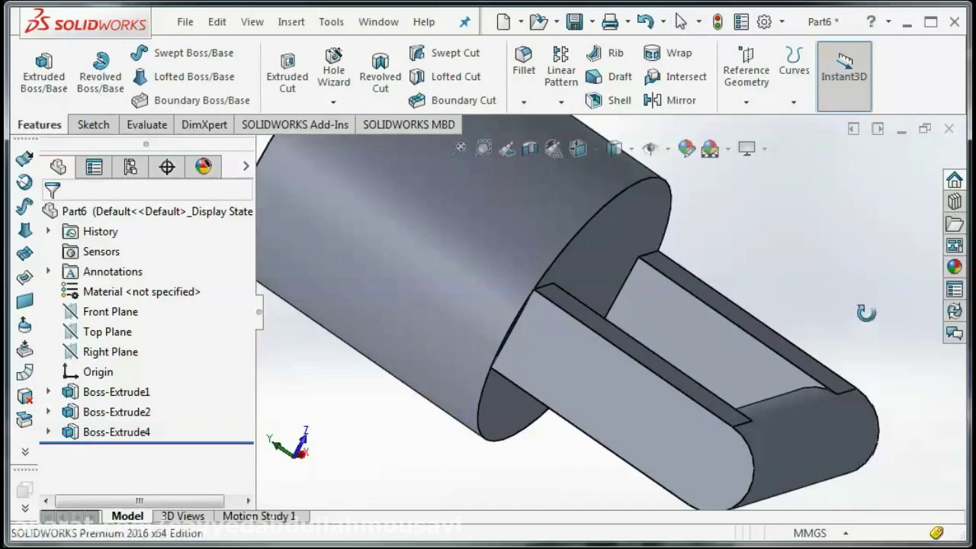
drag(866, 313, 678, 294)
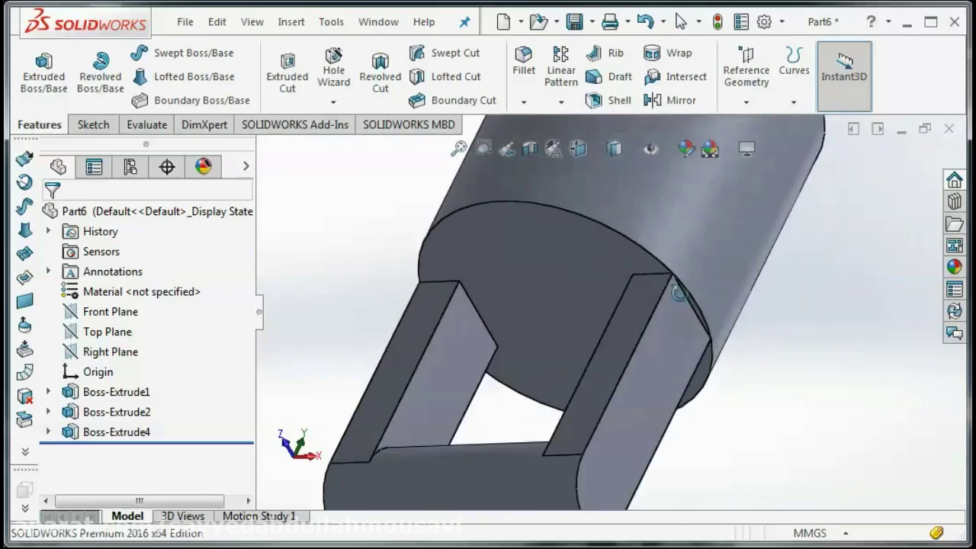
click(596, 144)
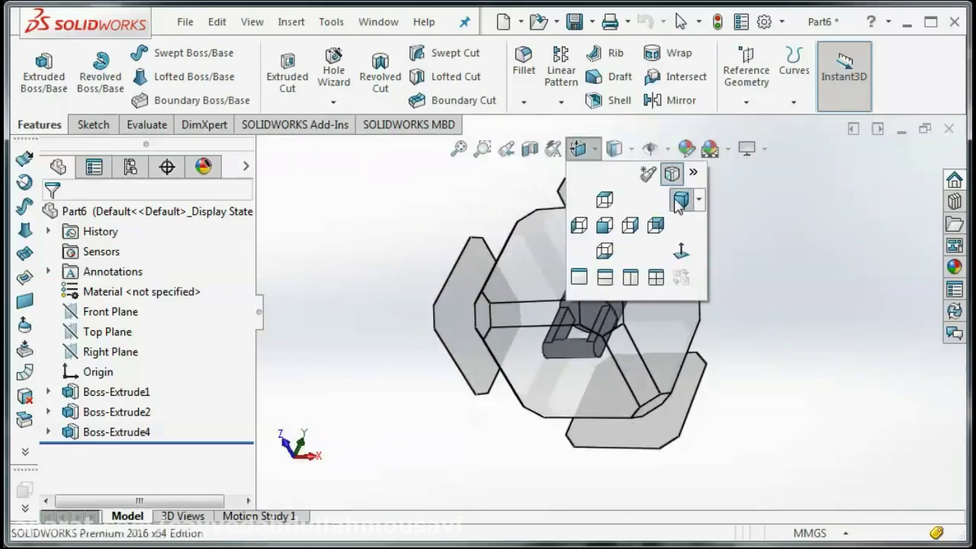
click(678, 202)
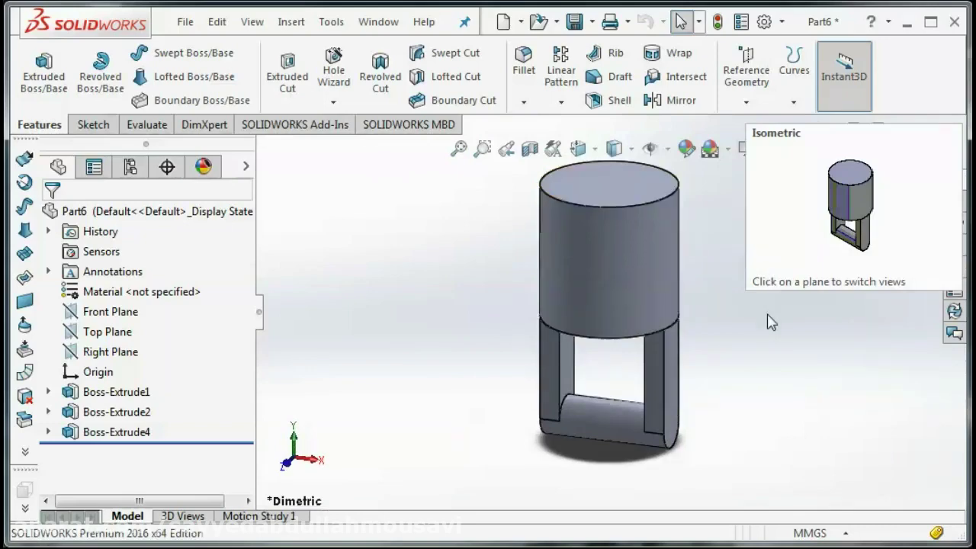
- Orbit the piston again to inspect its underside and stand it upright
right_click(767, 319)
click(812, 397)
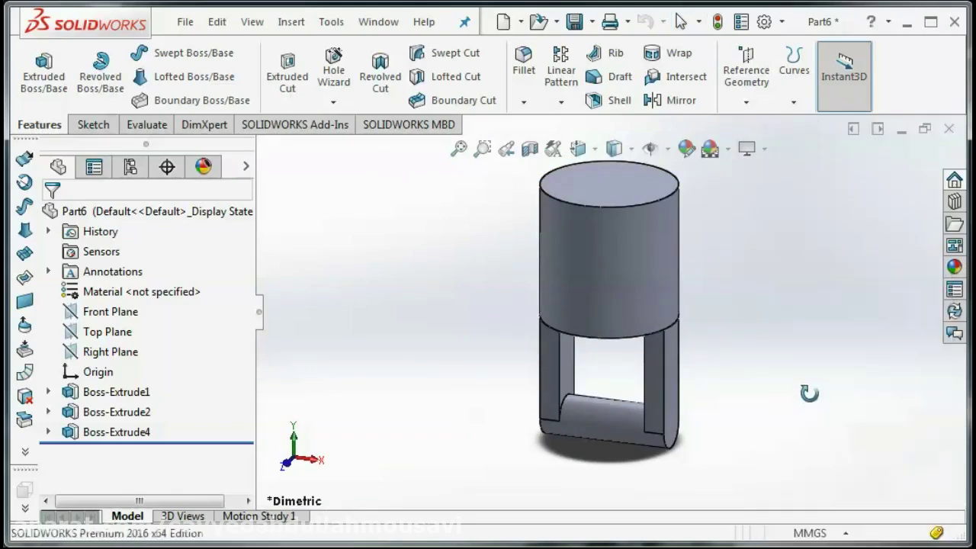
mouse_move(731, 345)
mouse_down()
mouse_move(754, 279)
mouse_move(797, 403)
mouse_move(724, 342)
mouse_move(677, 282)
mouse_move(638, 342)
mouse_up()
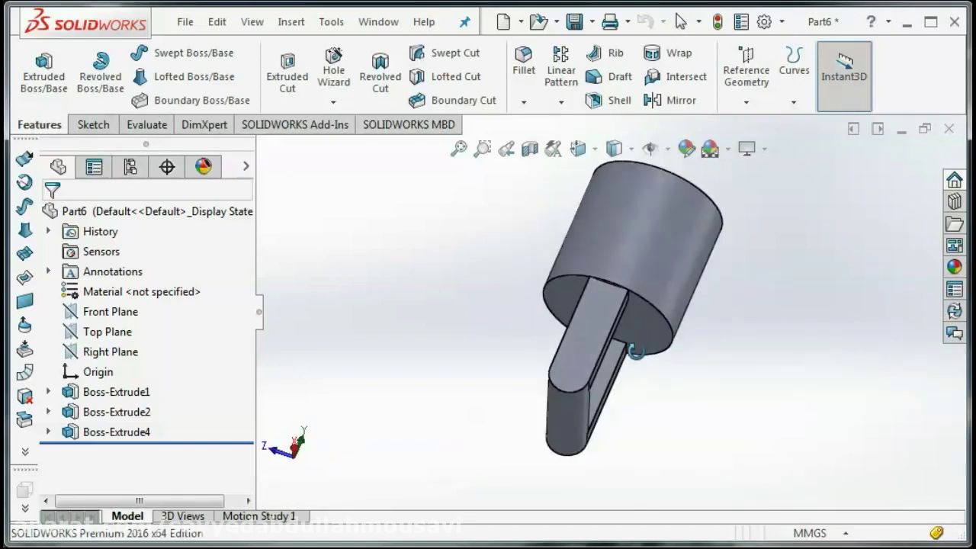
mouse_move(697, 405)
mouse_down()
mouse_move(640, 436)
mouse_move(615, 429)
mouse_move(601, 376)
mouse_up()
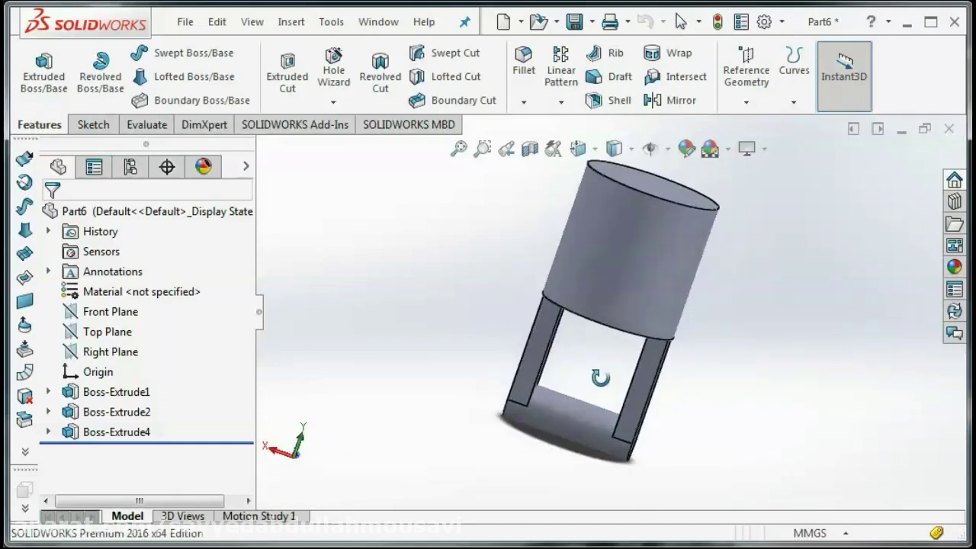
- Save the part under the new name 'piston' with Save As
click(185, 21)
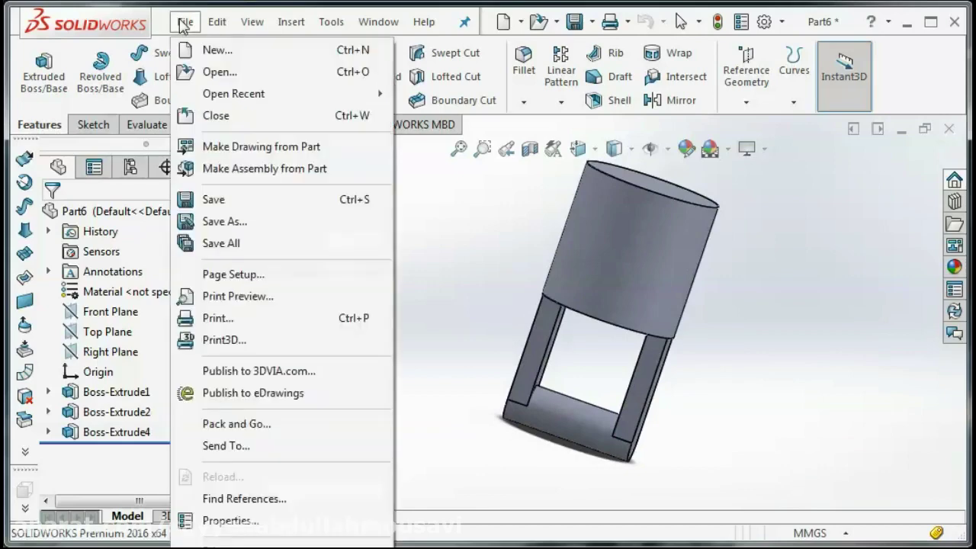
click(235, 221)
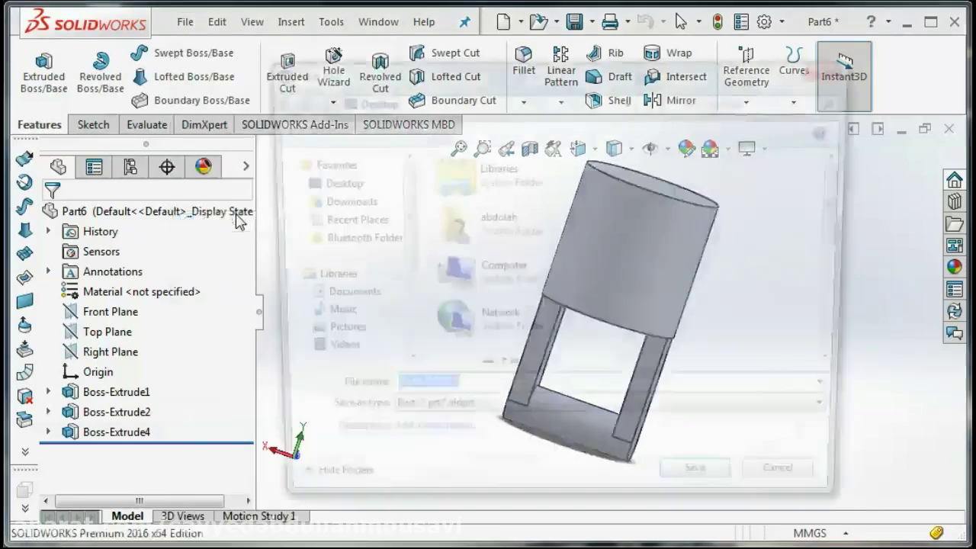
text(piston)
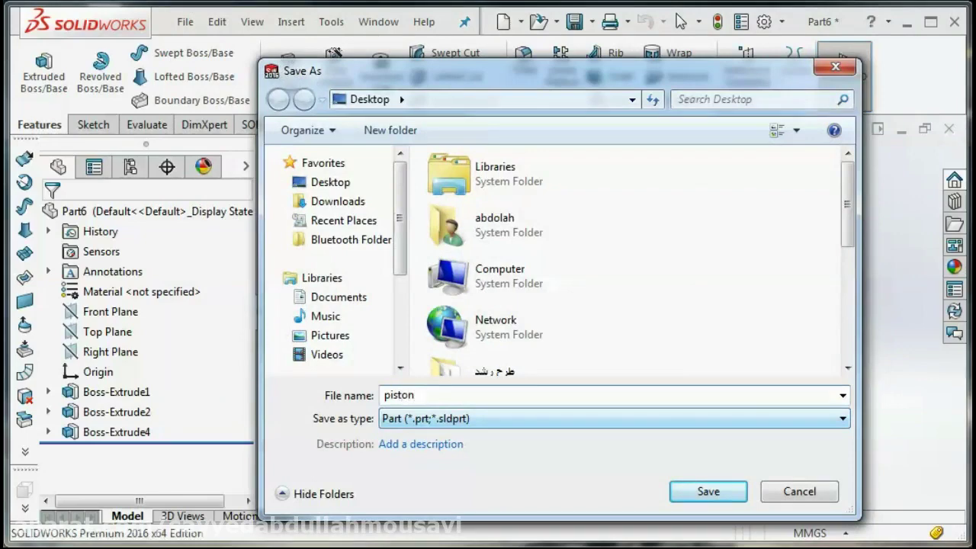
click(729, 494)
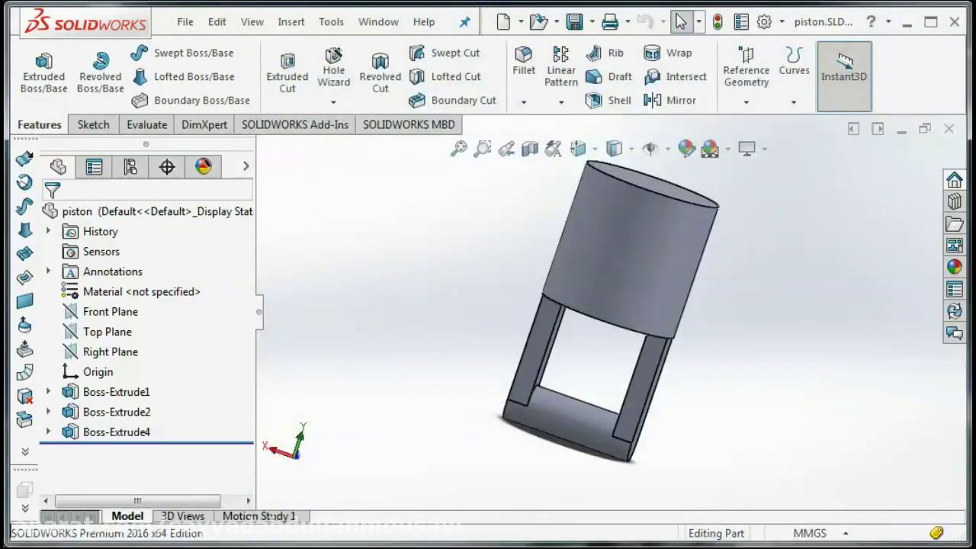
- Minimize the piston window, create a new part, and display the connecting rod reference drawing
click(900, 129)
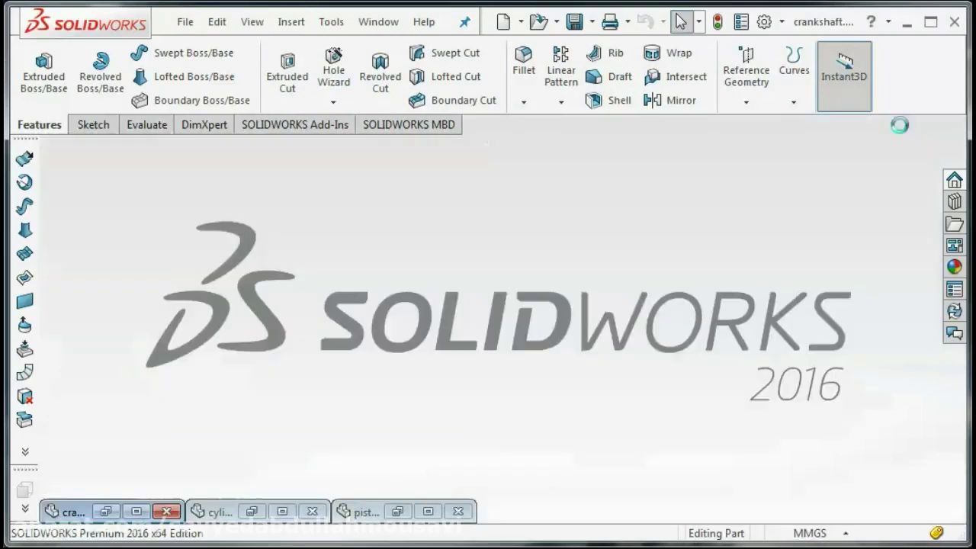
click(185, 22)
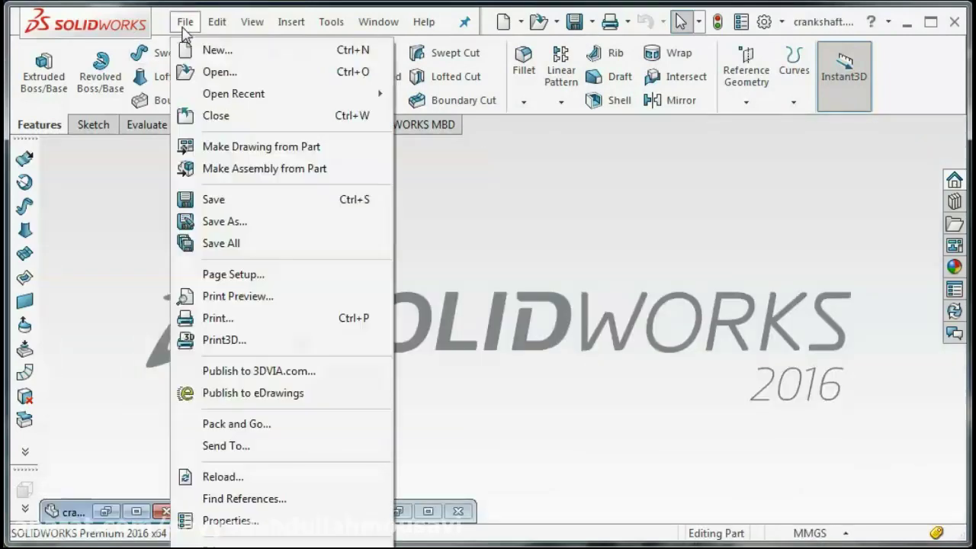
click(217, 49)
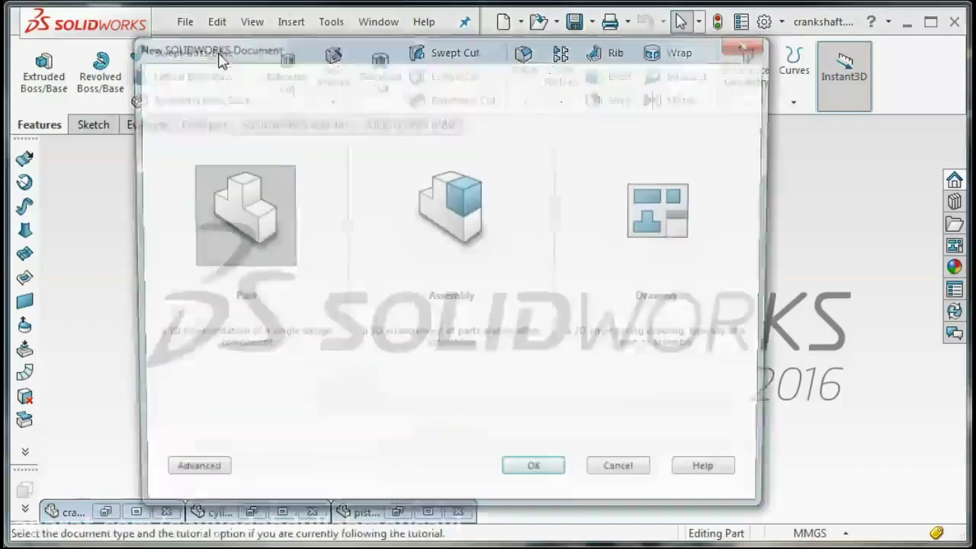
click(535, 482)
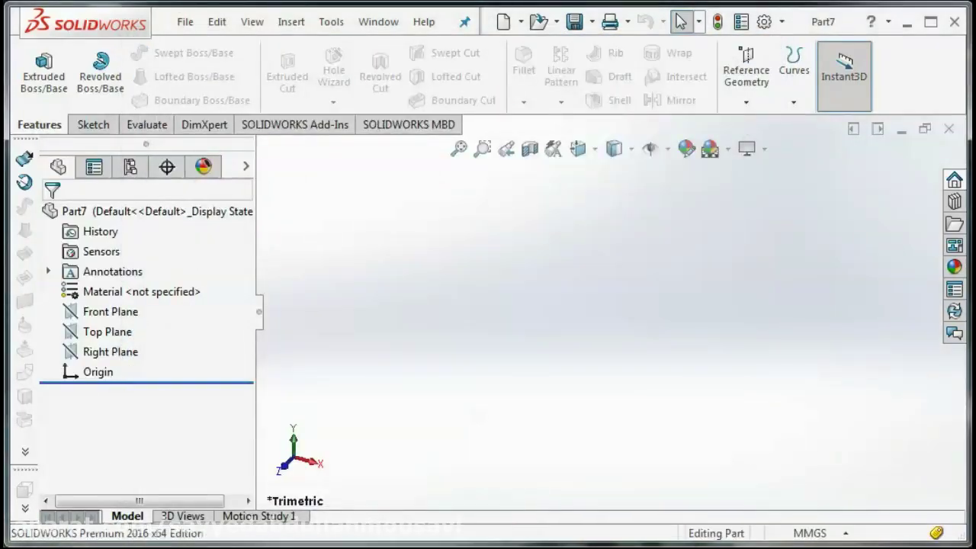
click(493, 530)
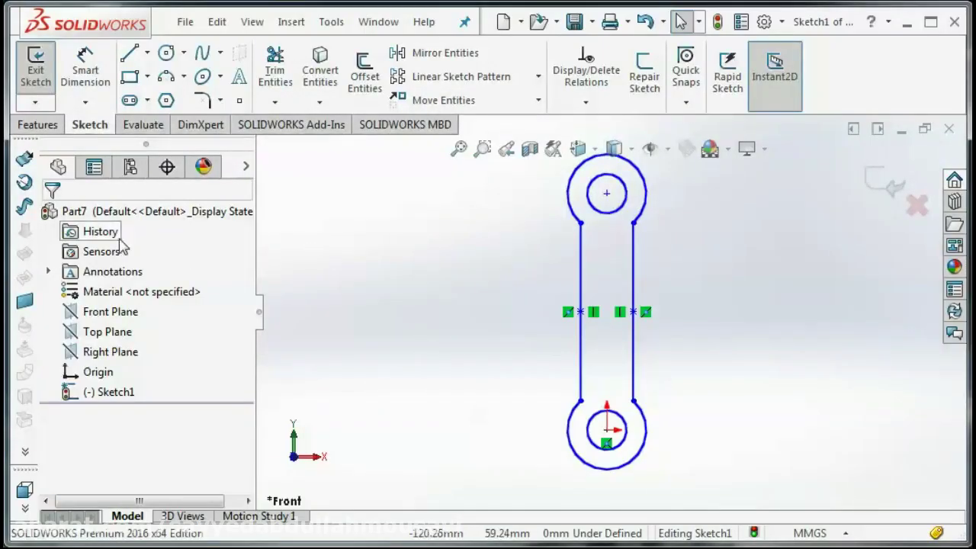
- Extrude the connecting rod sketch 15 mm as Boss-Extrude1
click(32, 125)
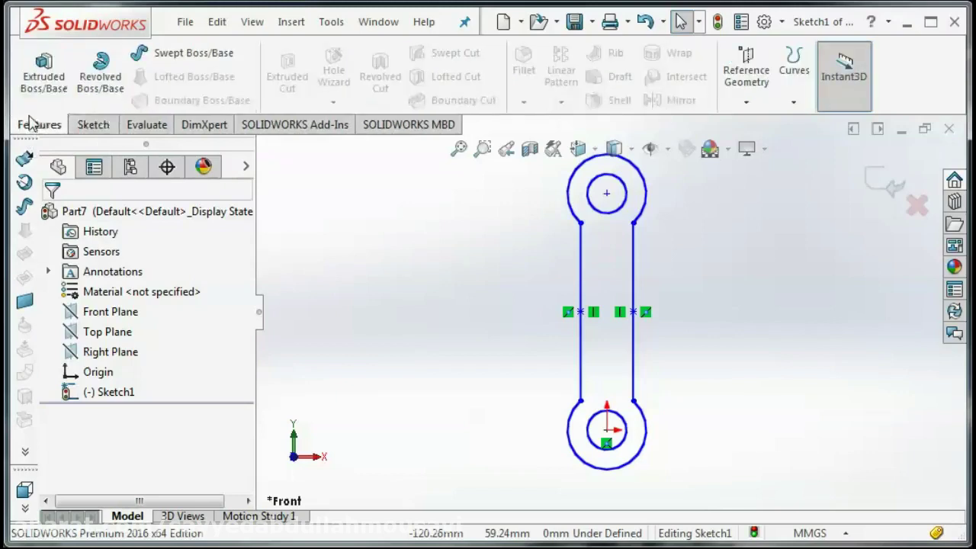
click(44, 67)
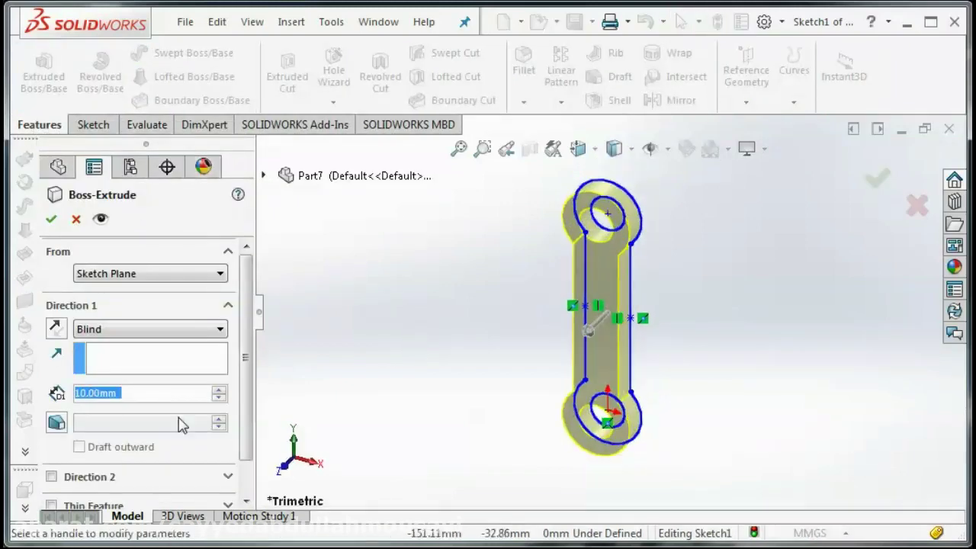
text(15)
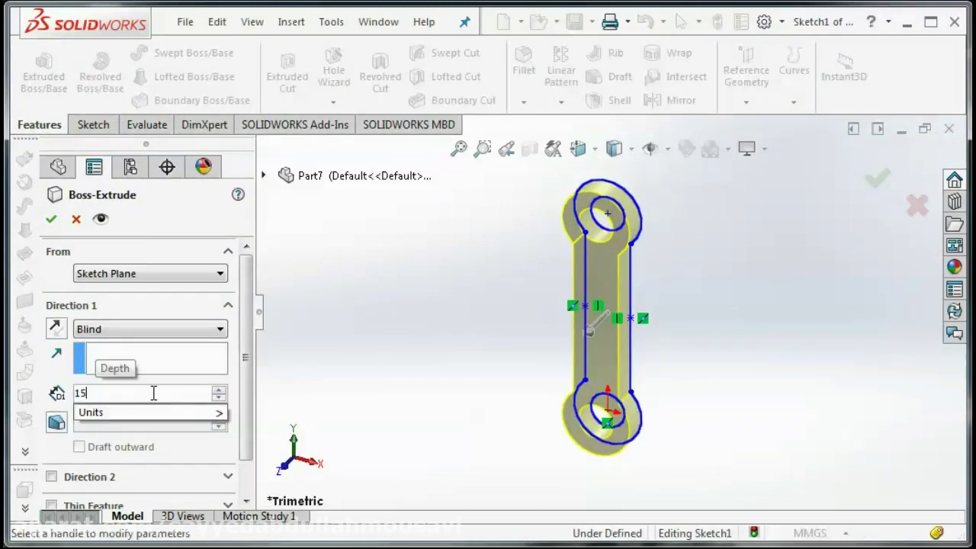
key(Return)
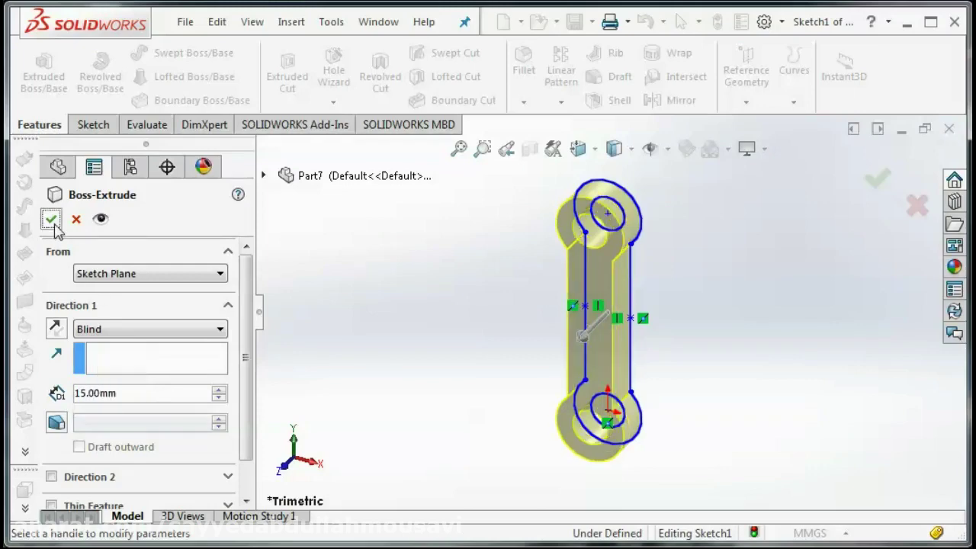
click(51, 221)
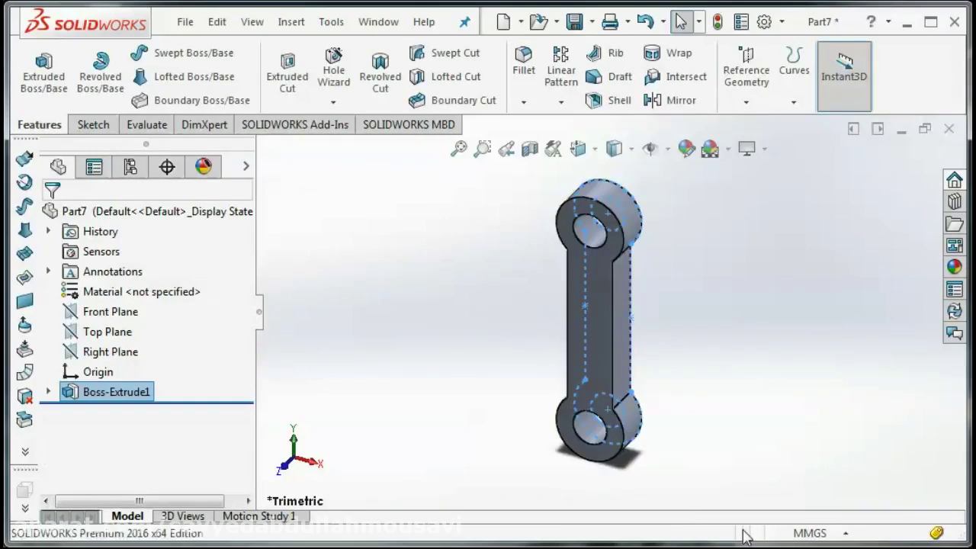
key(Escape)
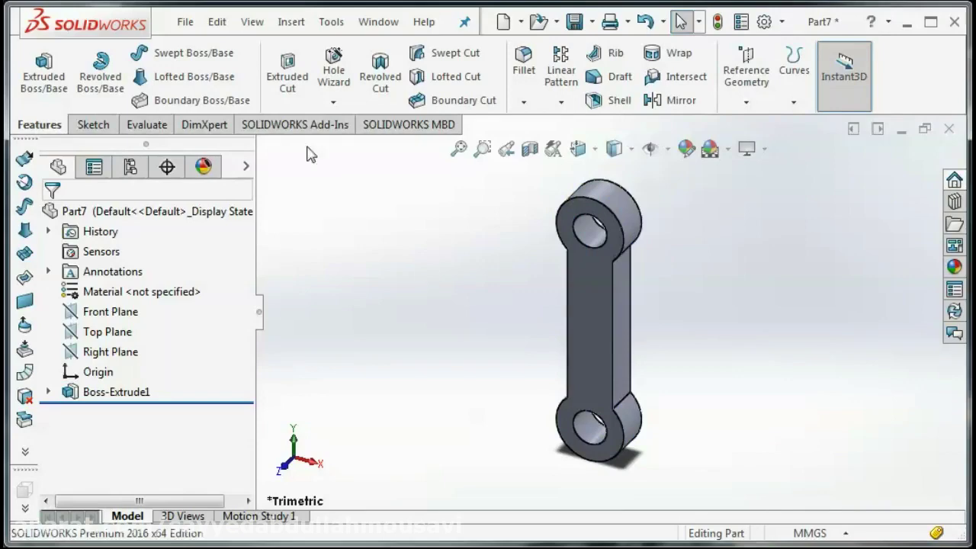
- Save the rod part as 'connecting rod' and minimize its window
click(185, 22)
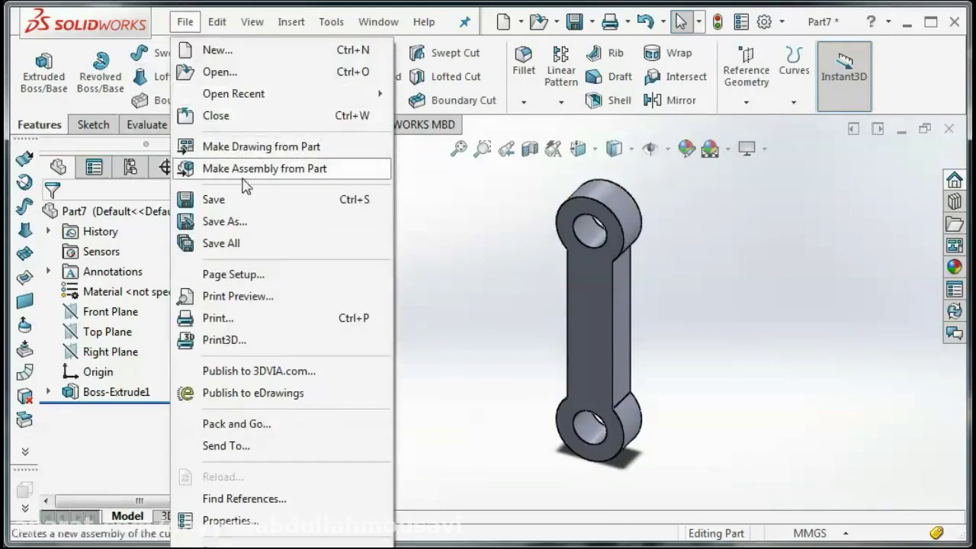
click(244, 221)
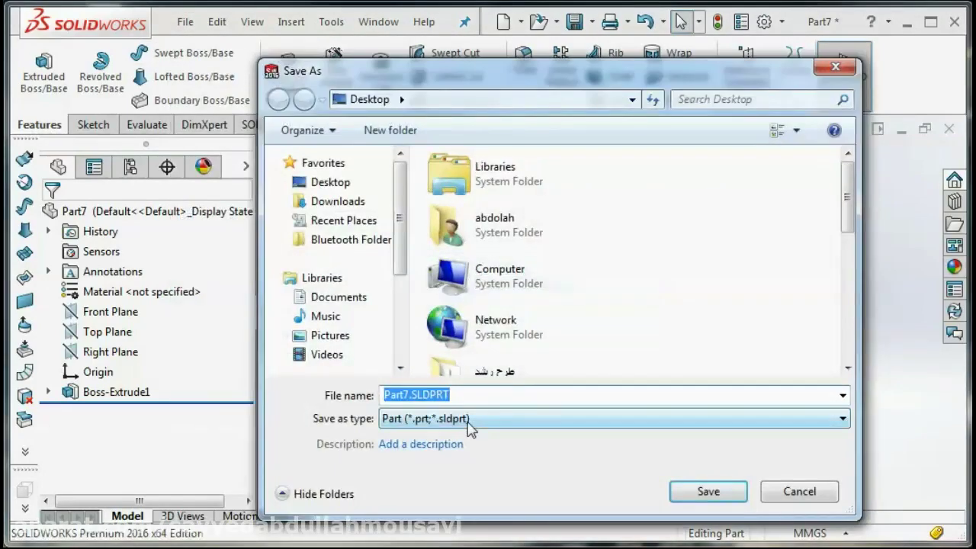
text(connecting rod)
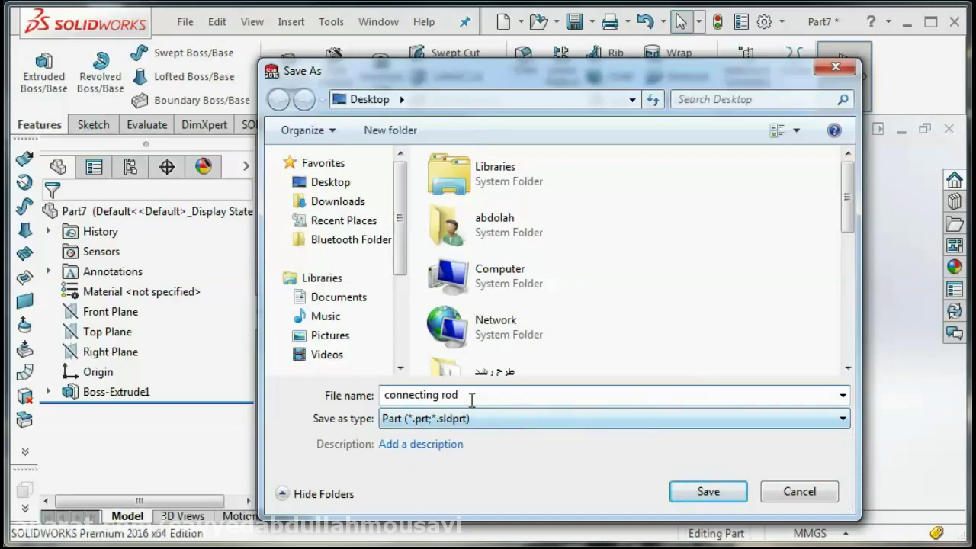
click(708, 491)
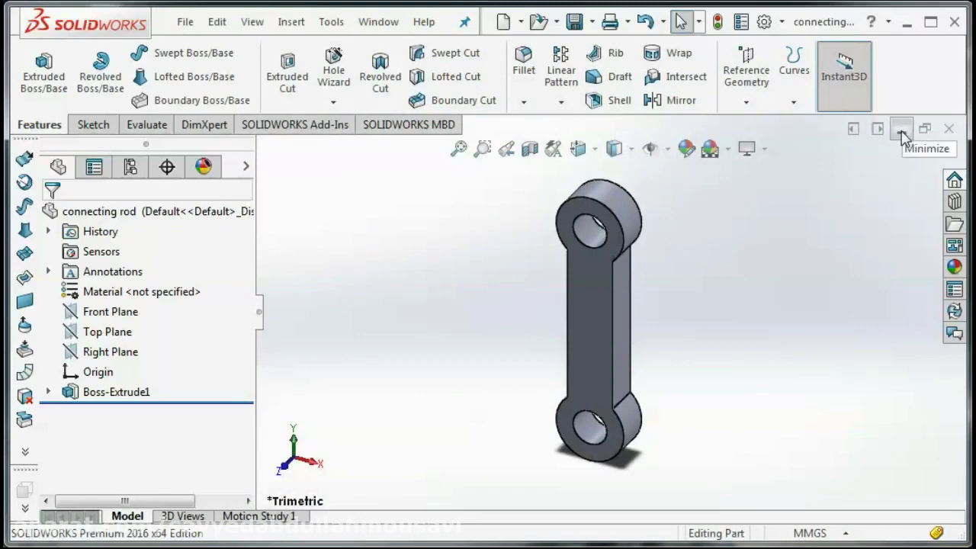
click(901, 134)
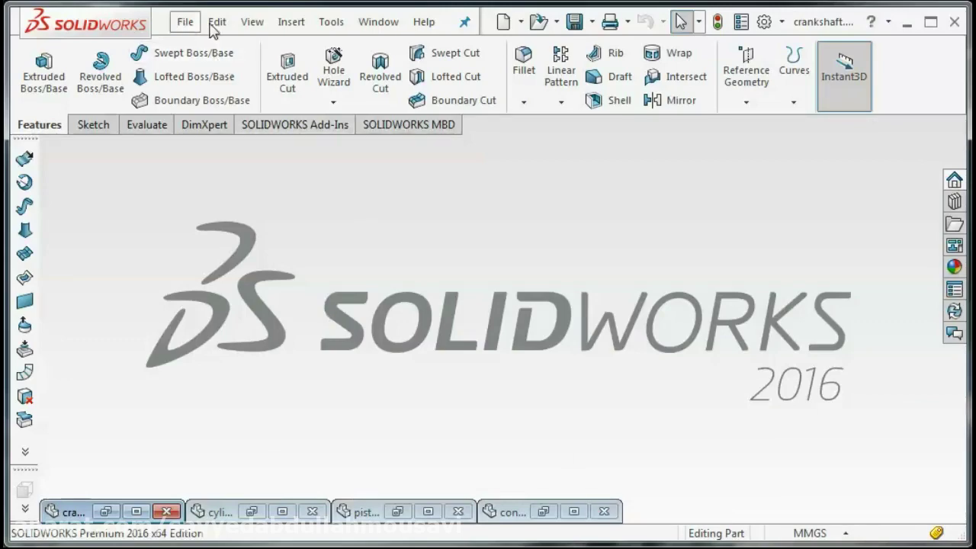
- Create a new assembly and place the open cylinder part as its fixed first component
click(503, 22)
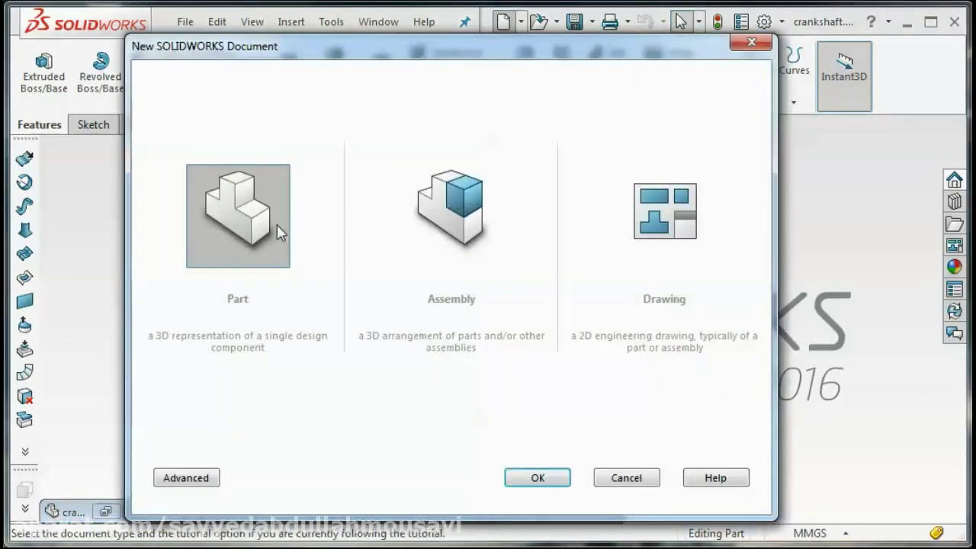
click(470, 219)
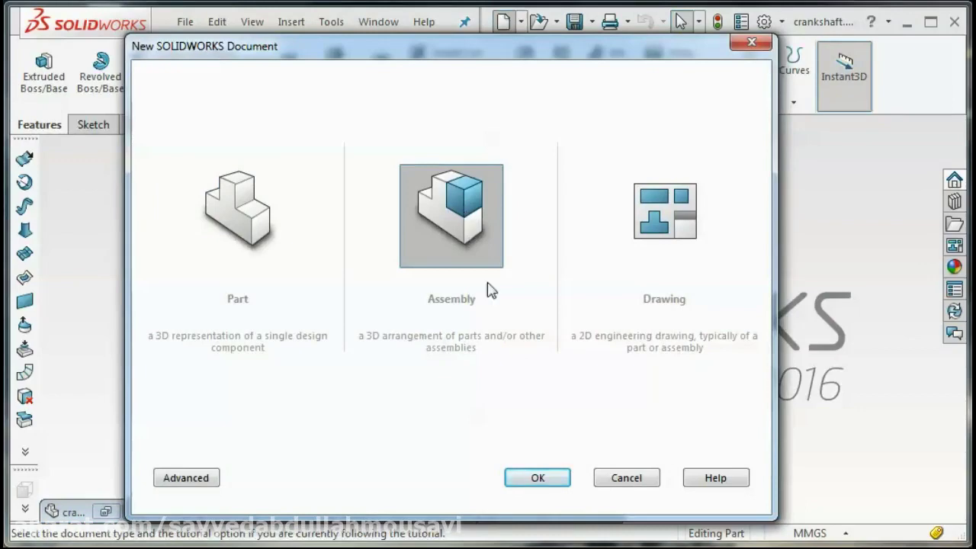
click(545, 476)
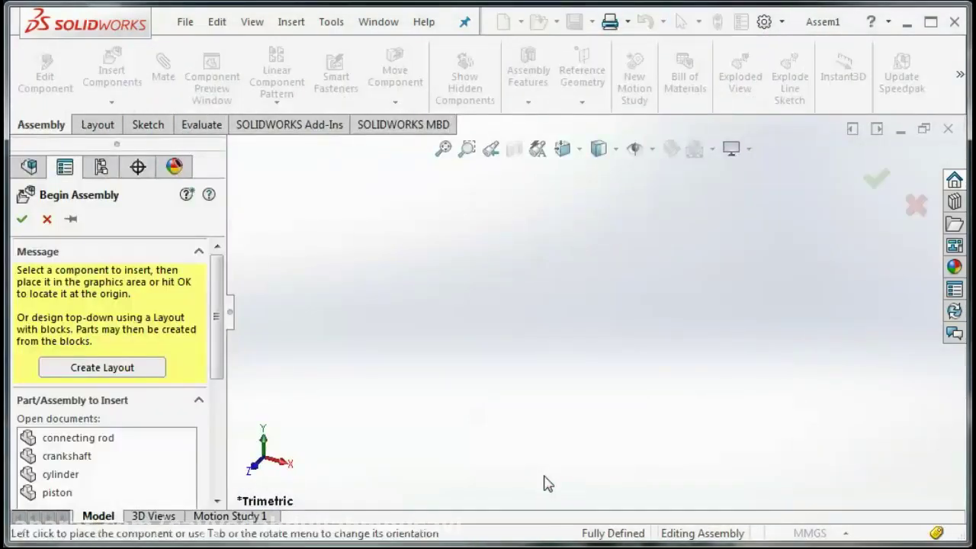
drag(220, 352, 221, 397)
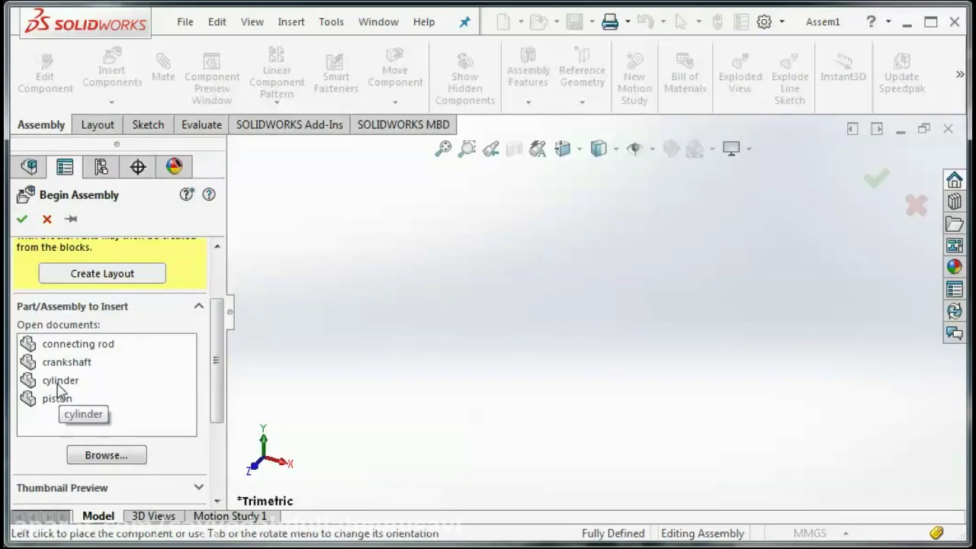
click(59, 380)
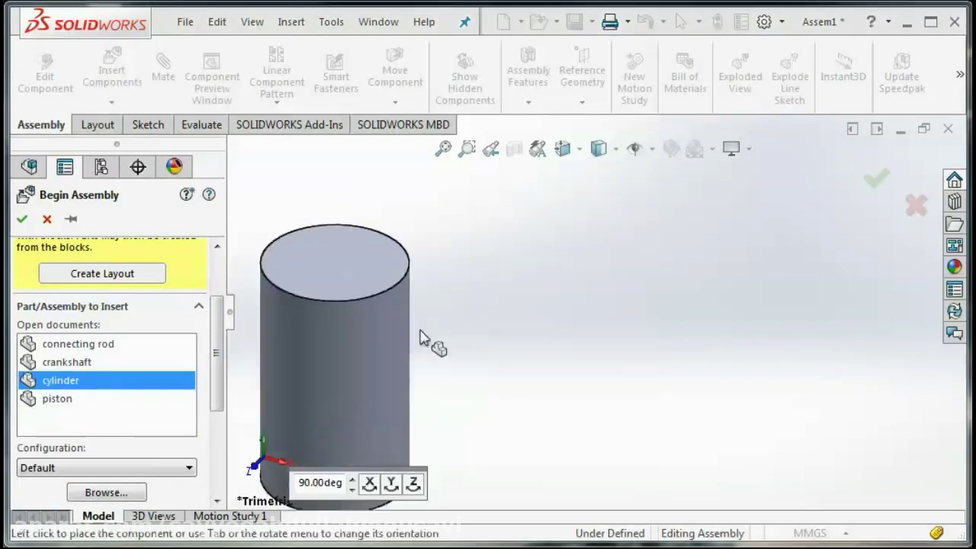
click(557, 297)
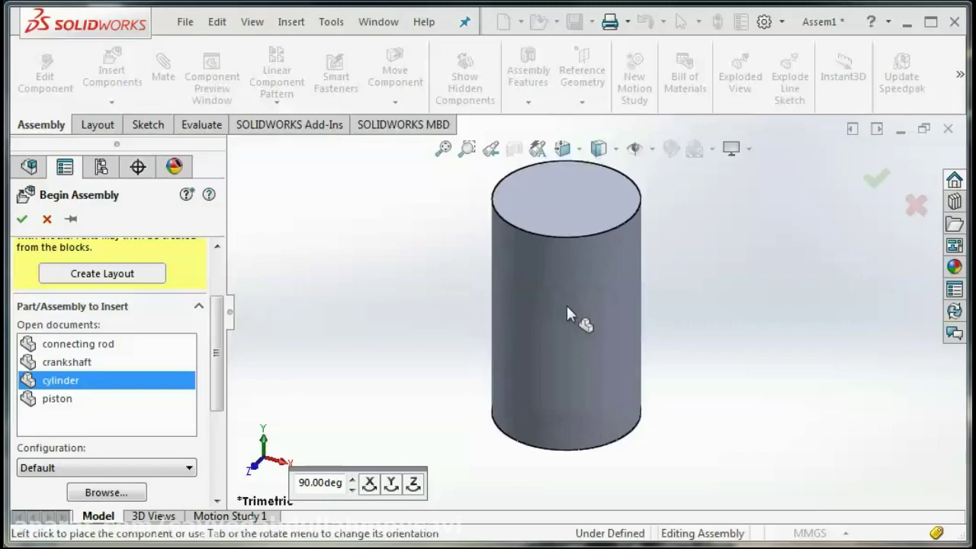
click(567, 308)
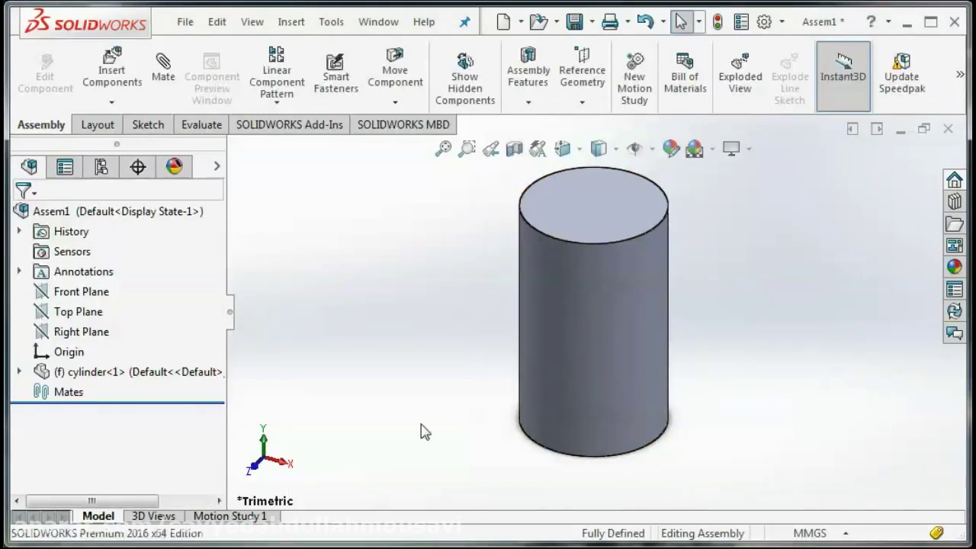
- Insert the piston from the open documents, placing it left of the cylinder
click(116, 69)
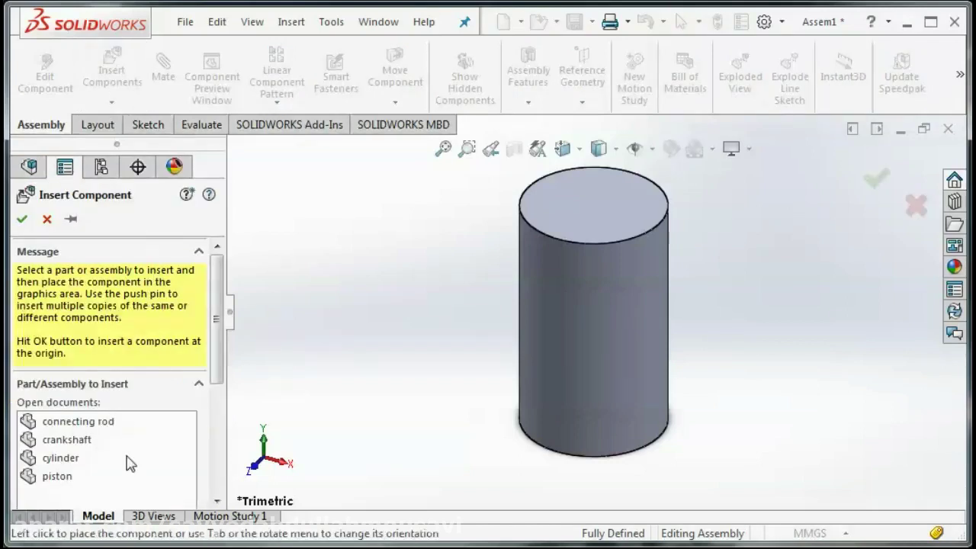
click(61, 476)
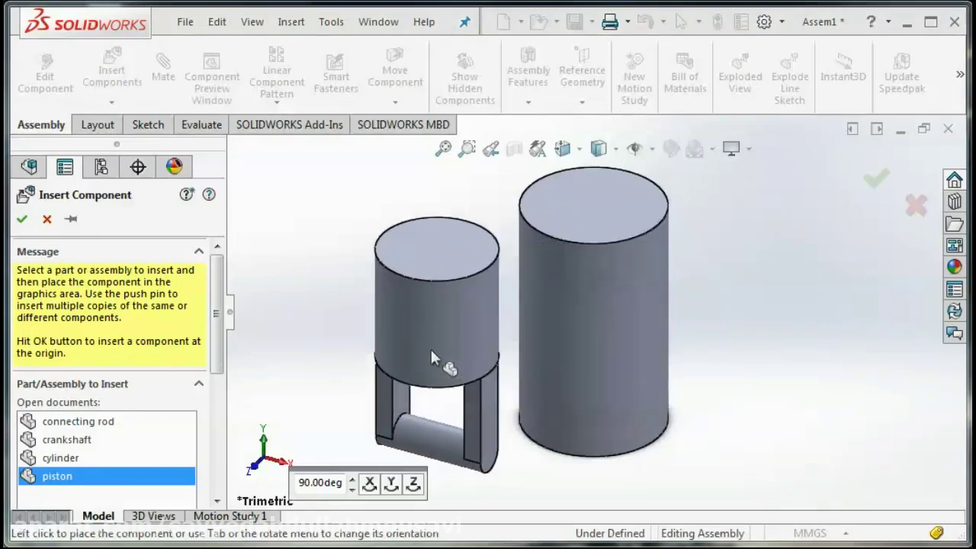
click(402, 342)
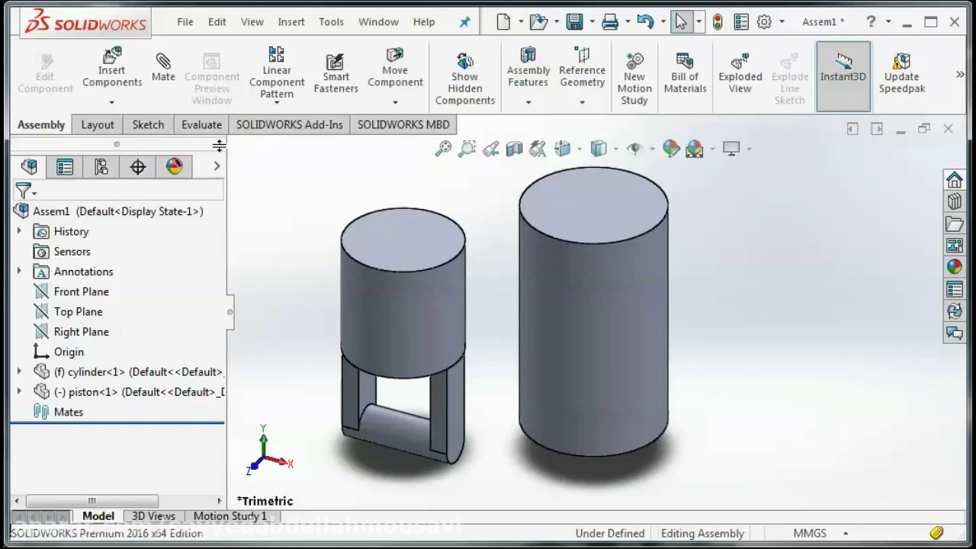
- Add a Coincident mate between the cylinder's Right Plane and the piston's Front Plane
click(164, 76)
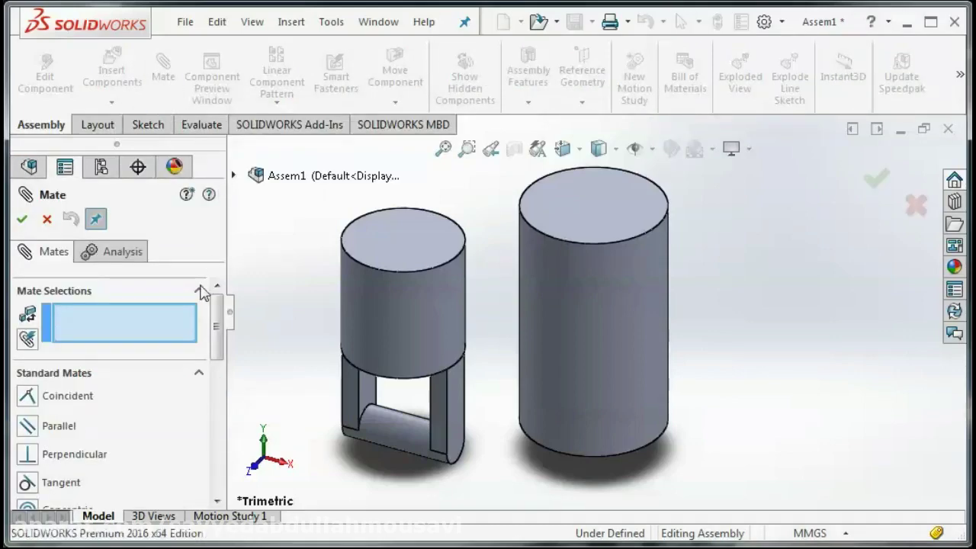
click(234, 176)
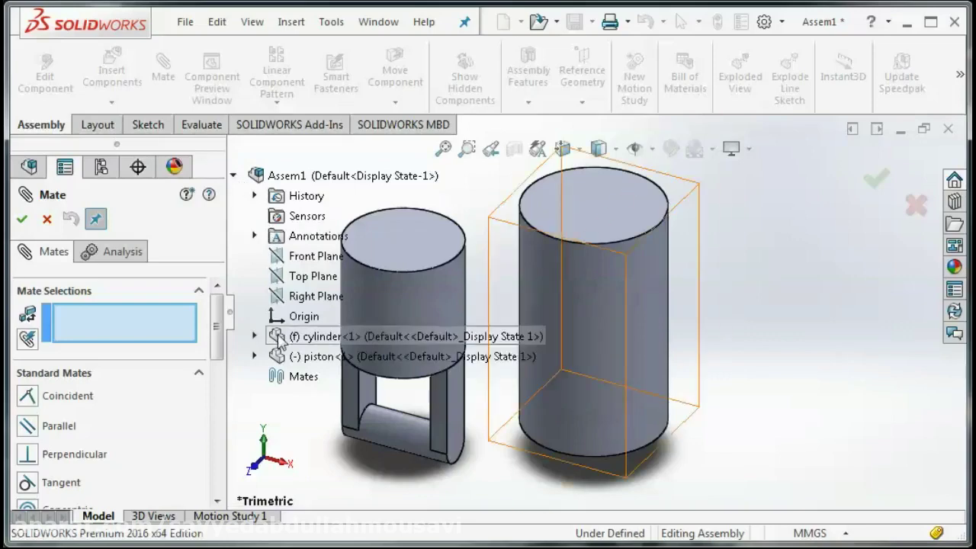
click(255, 335)
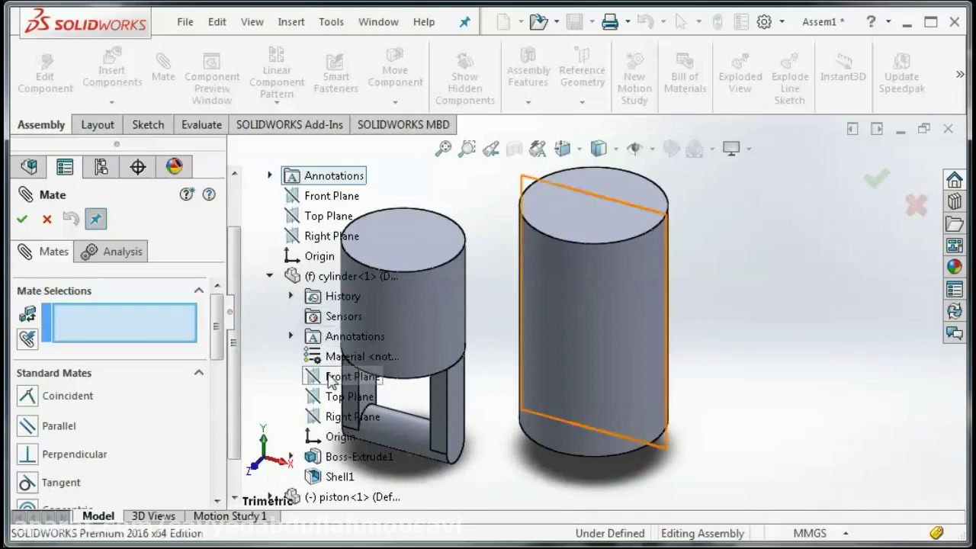
click(333, 417)
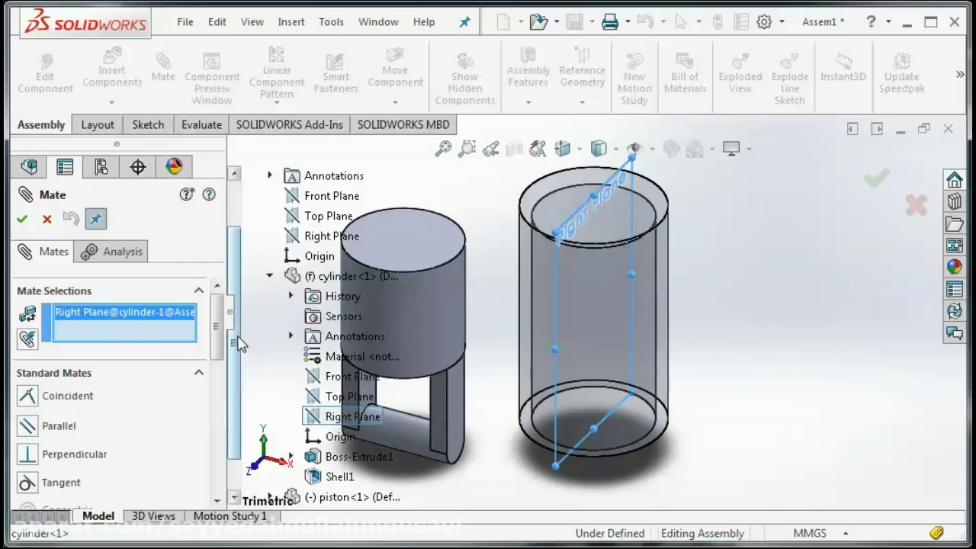
scroll(272, 503, down, 4)
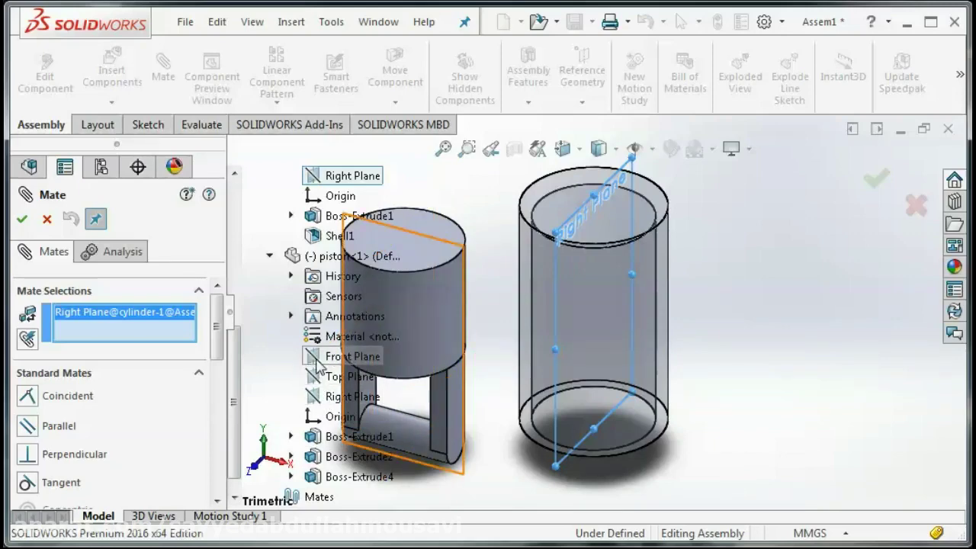
click(319, 364)
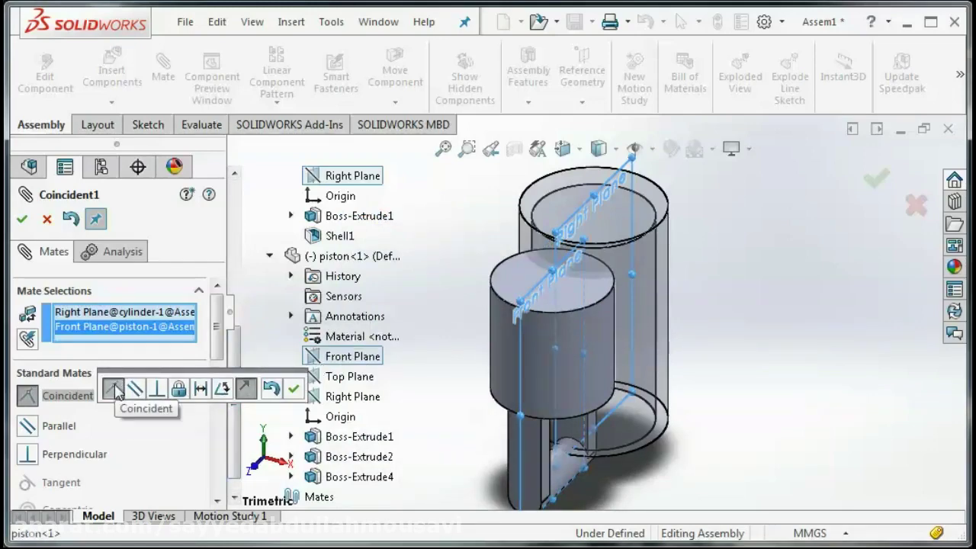
click(21, 219)
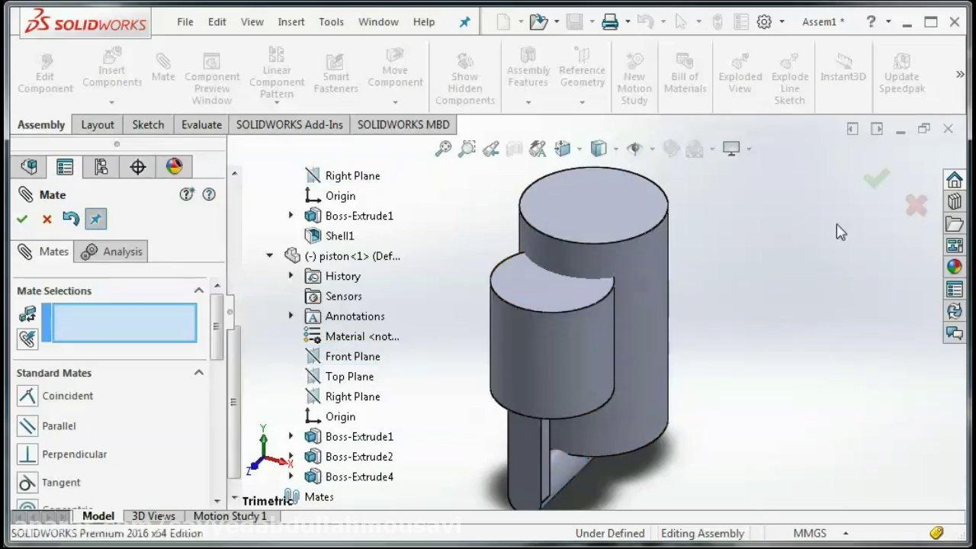
click(875, 178)
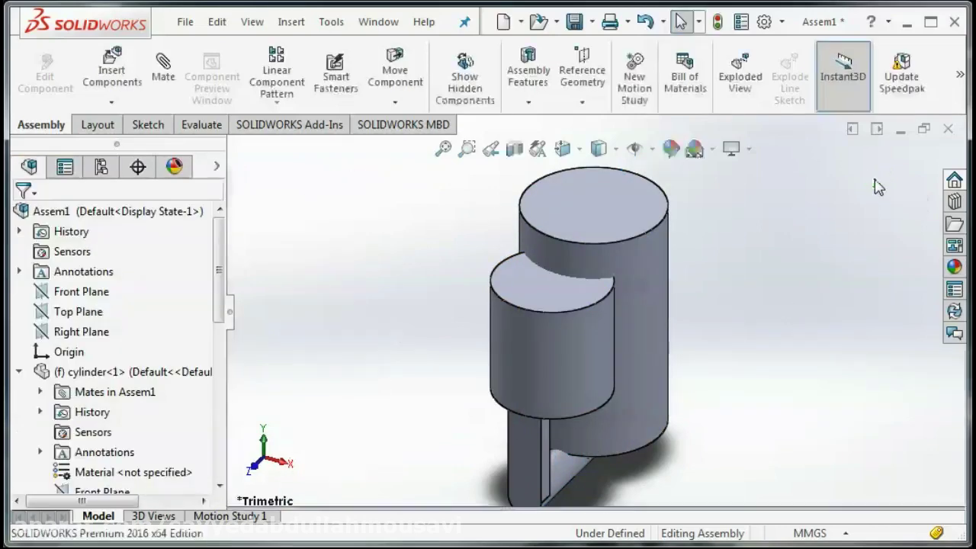
- Zoom to fit the assembly and drag the piston out of the cylinder to its left
right_click(812, 216)
click(754, 221)
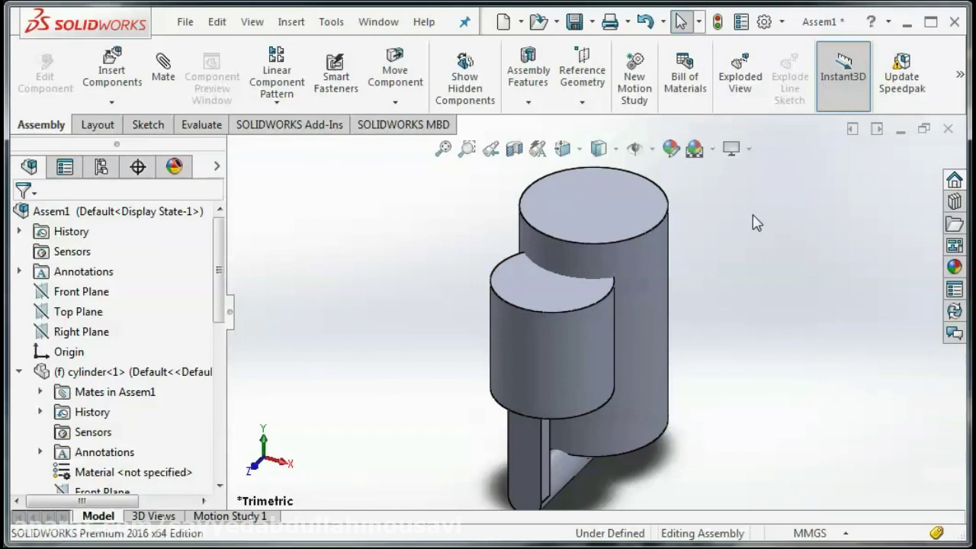
click(468, 150)
click(442, 149)
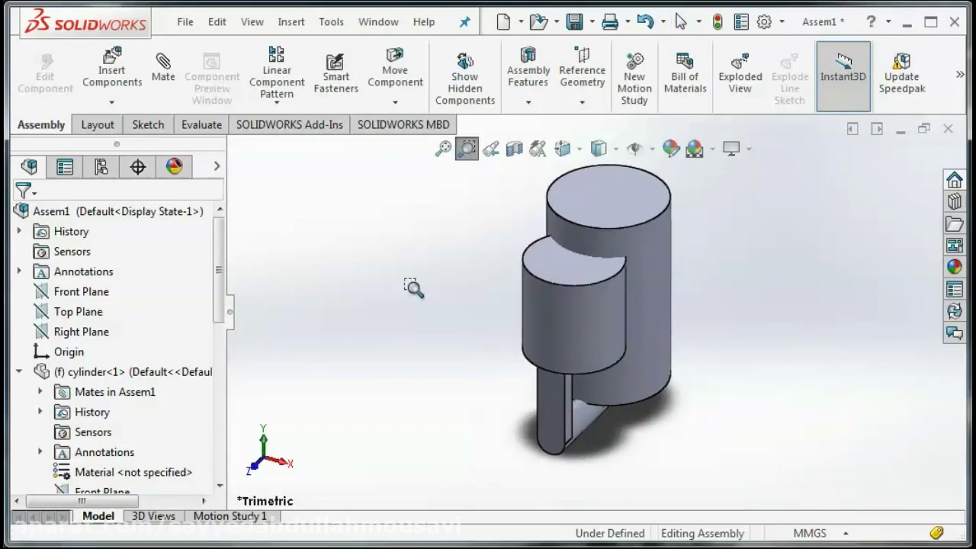
key(Escape)
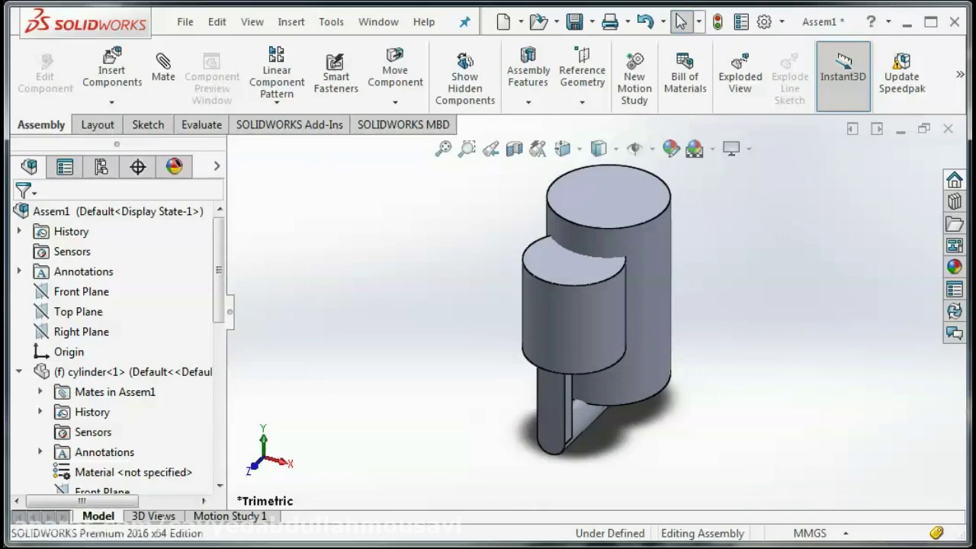
click(593, 329)
mouse_move(583, 305)
mouse_down()
mouse_move(488, 320)
mouse_move(457, 305)
mouse_move(513, 335)
mouse_move(495, 323)
mouse_move(467, 328)
mouse_move(447, 312)
mouse_move(465, 331)
mouse_move(527, 357)
mouse_move(435, 369)
mouse_move(477, 346)
mouse_move(463, 370)
mouse_move(473, 359)
mouse_move(439, 380)
mouse_move(471, 309)
mouse_move(458, 321)
mouse_up()
key(Escape)
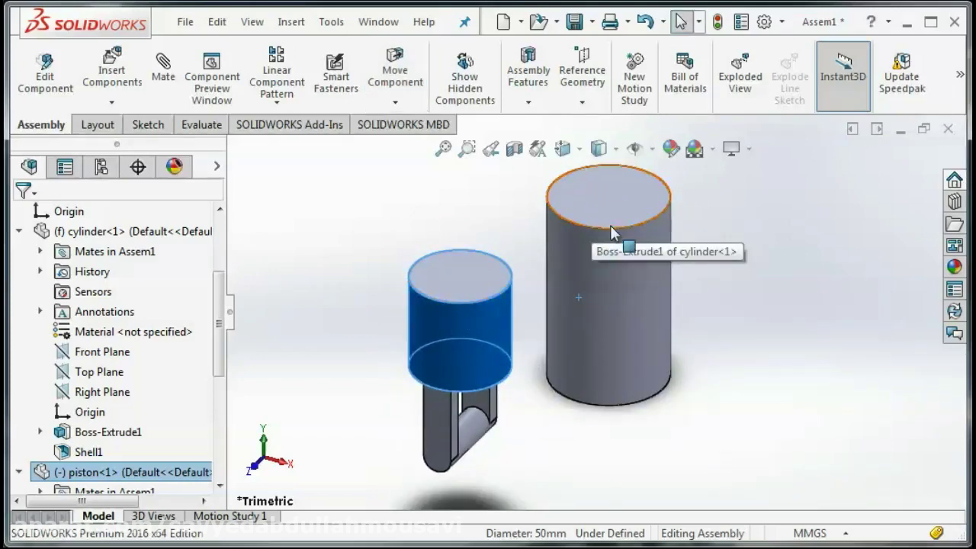
mouse_move(469, 315)
mouse_down()
mouse_move(439, 307)
mouse_move(472, 338)
mouse_up()
key(Escape)
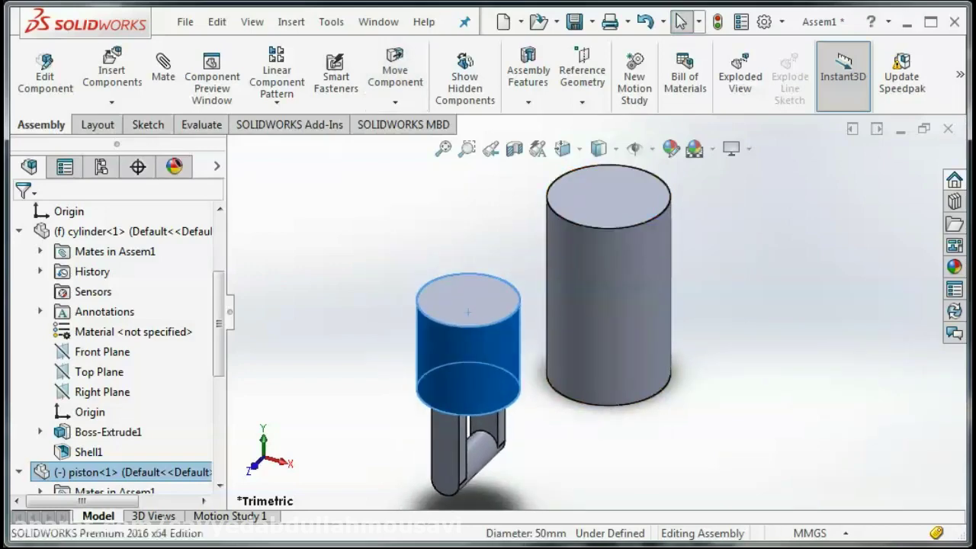
key(Escape)
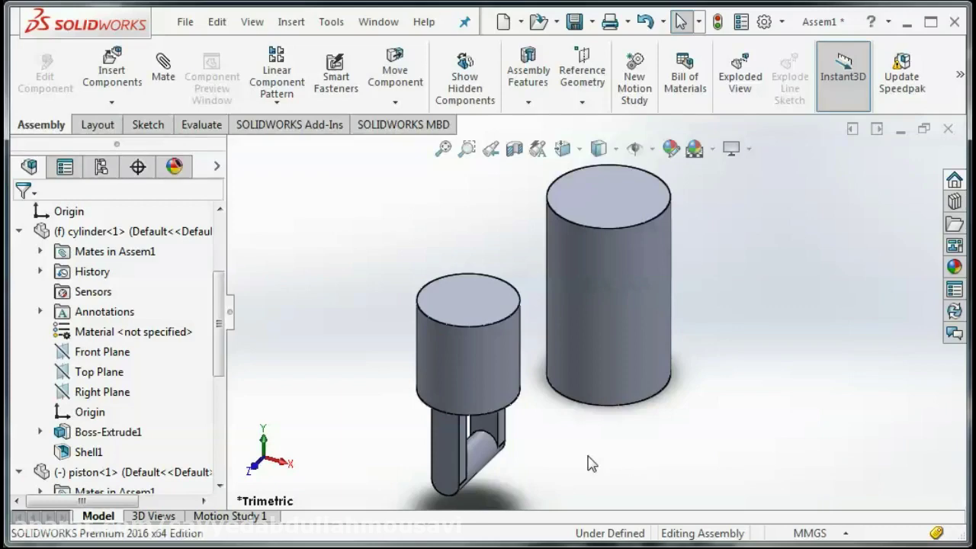
- Orbit to view the cylinder's open end and fit both parts in view
right_click(760, 298)
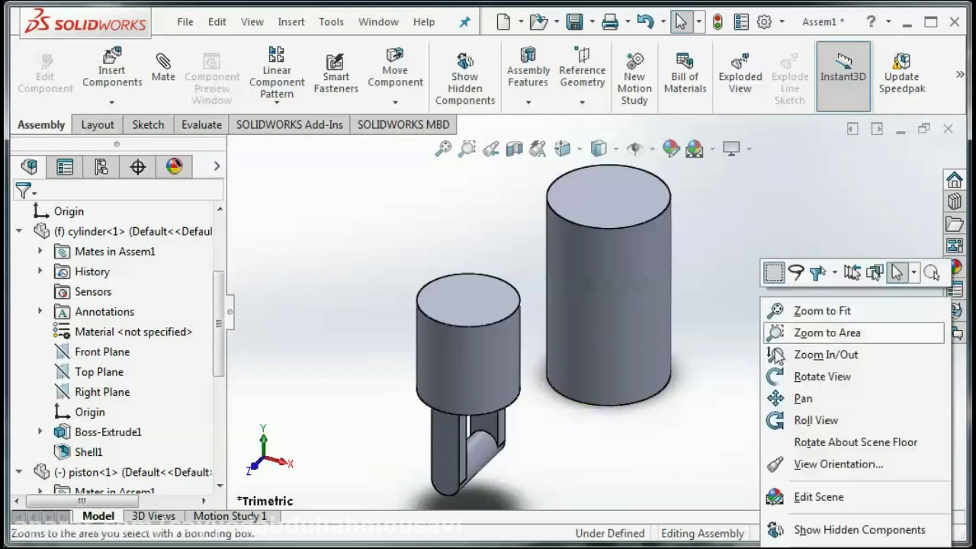
click(785, 378)
drag(758, 370, 756, 365)
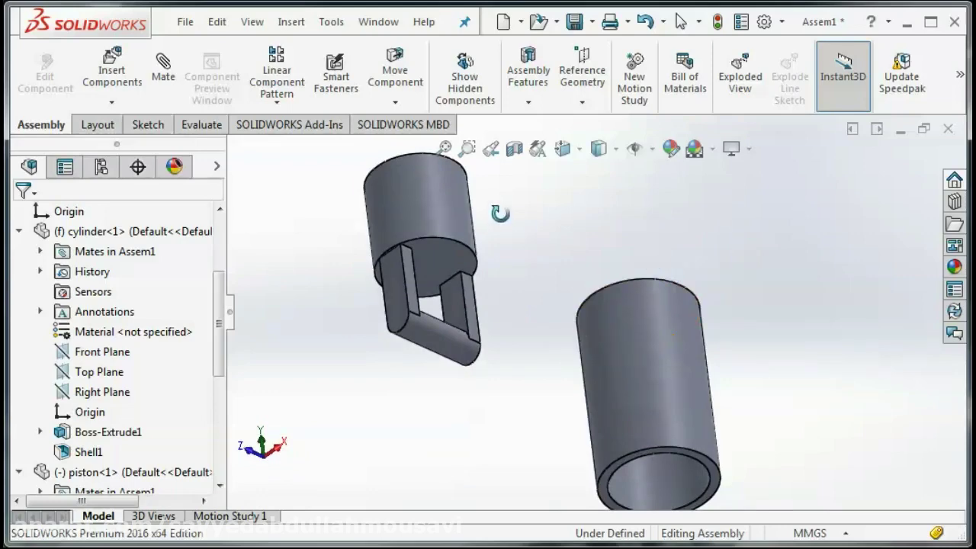
click(450, 150)
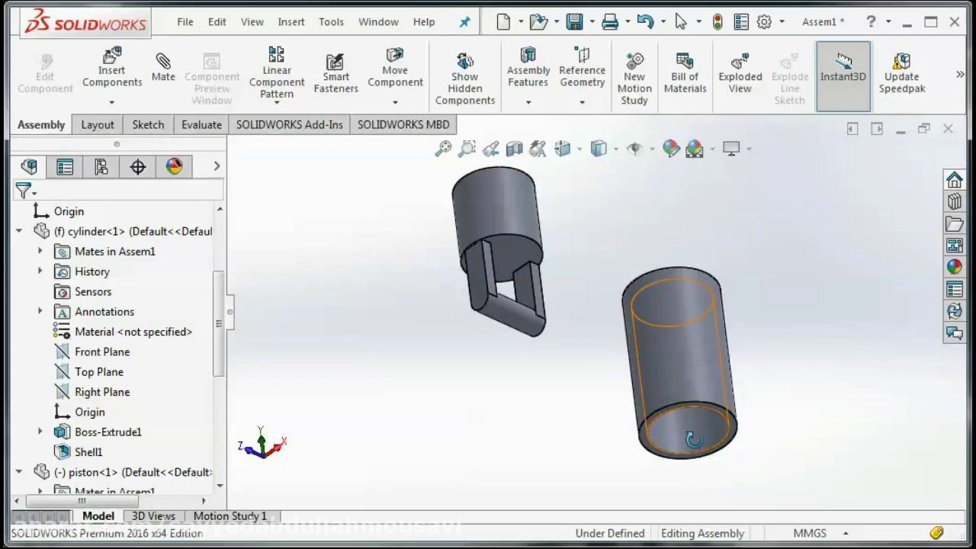
- Add a Concentric mate between the piston's outer face and the cylinder's inner bore
click(162, 90)
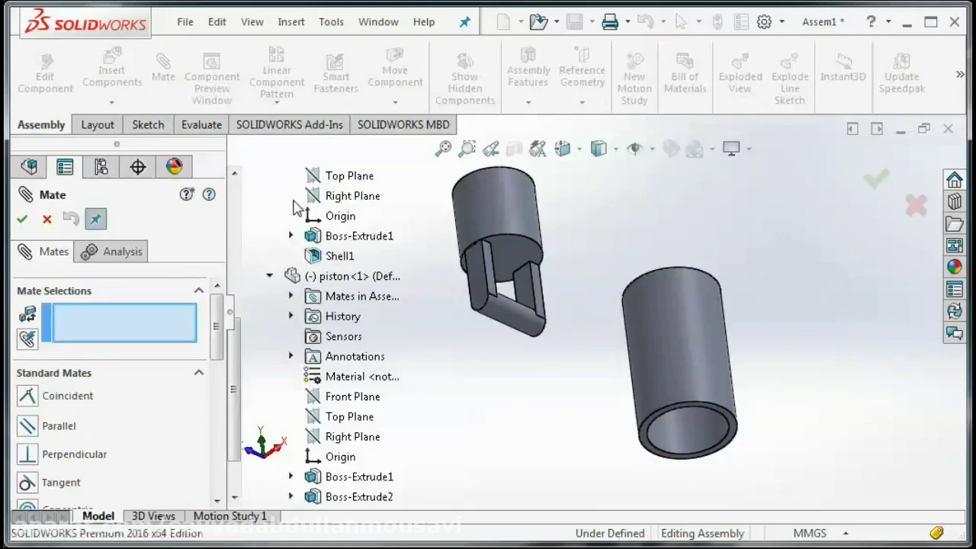
click(524, 223)
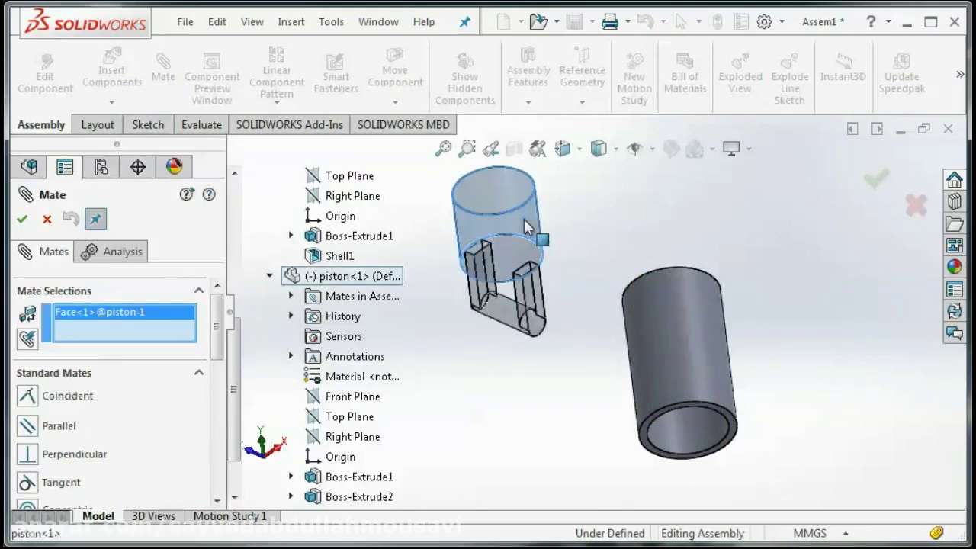
click(686, 432)
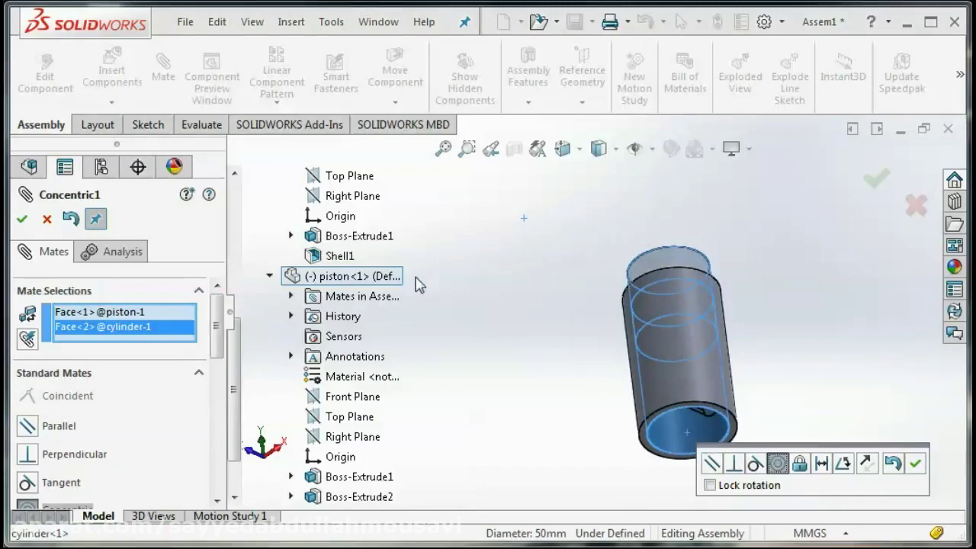
click(23, 222)
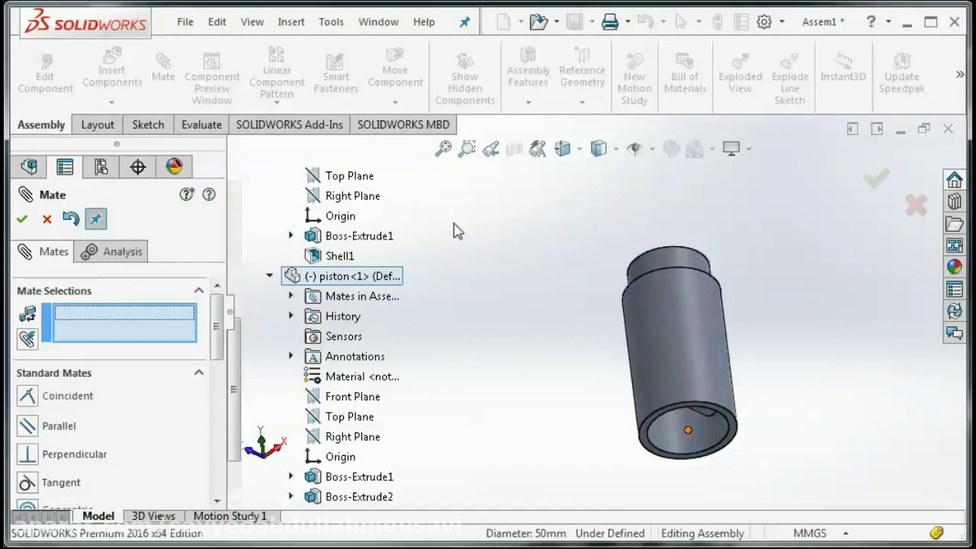
right_click(562, 223)
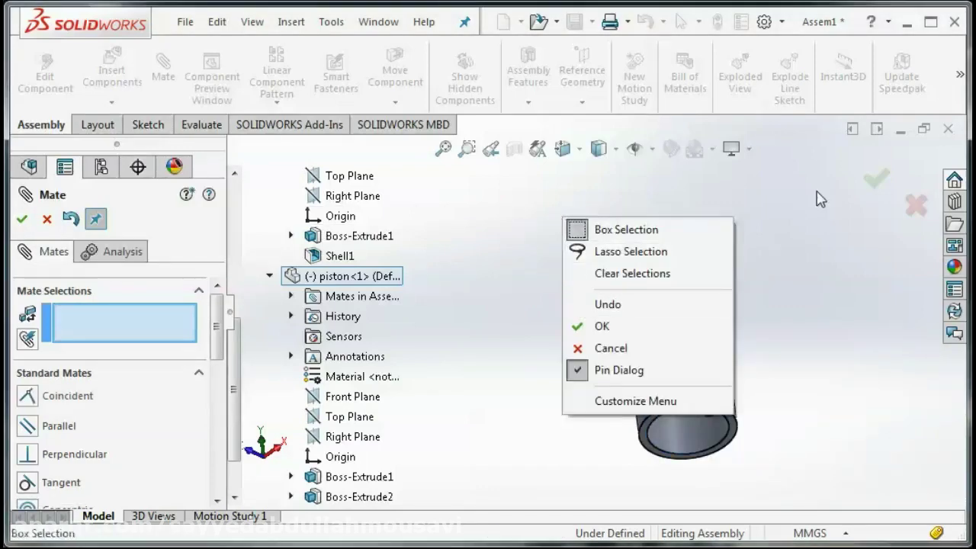
click(871, 187)
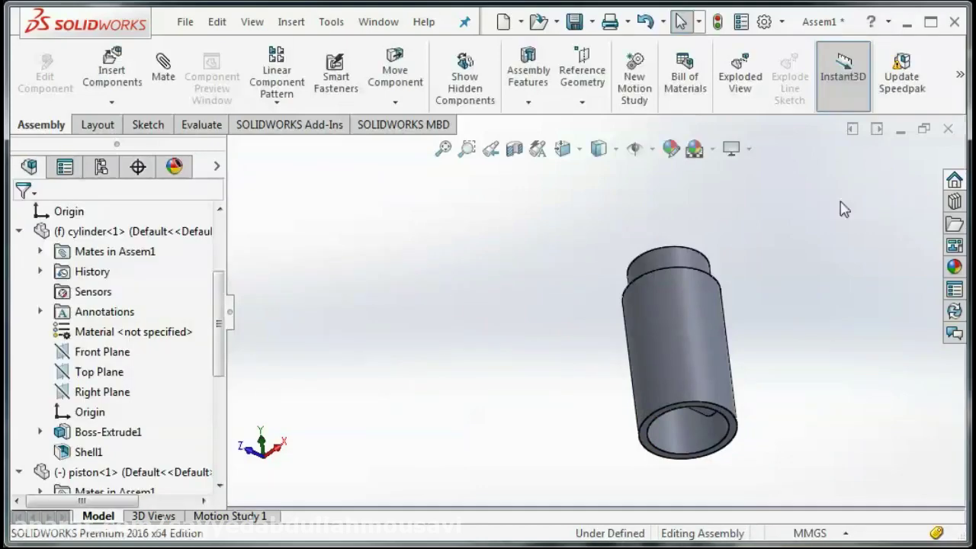
right_click(806, 220)
- Orbit to view the piston's top, then drag the piston out below the cylinder
click(852, 297)
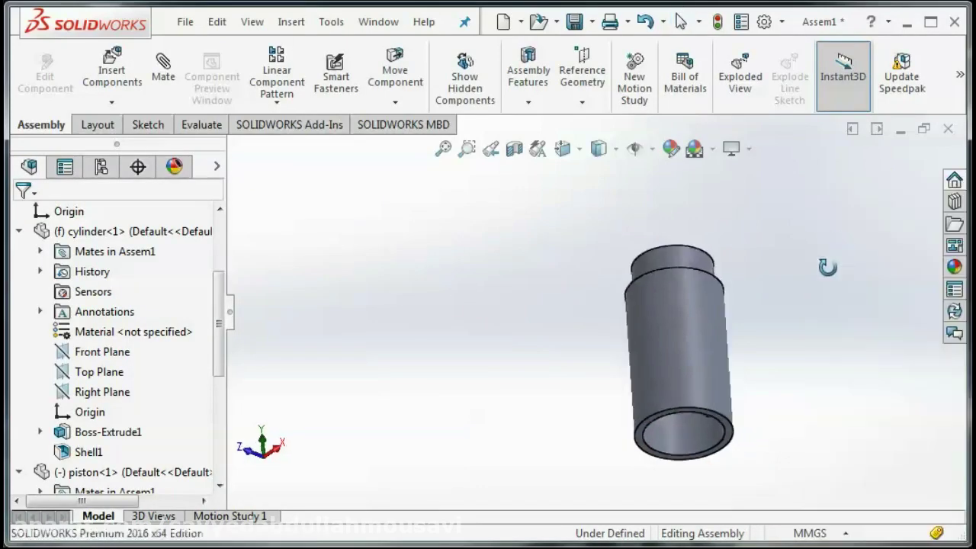
drag(825, 266, 717, 377)
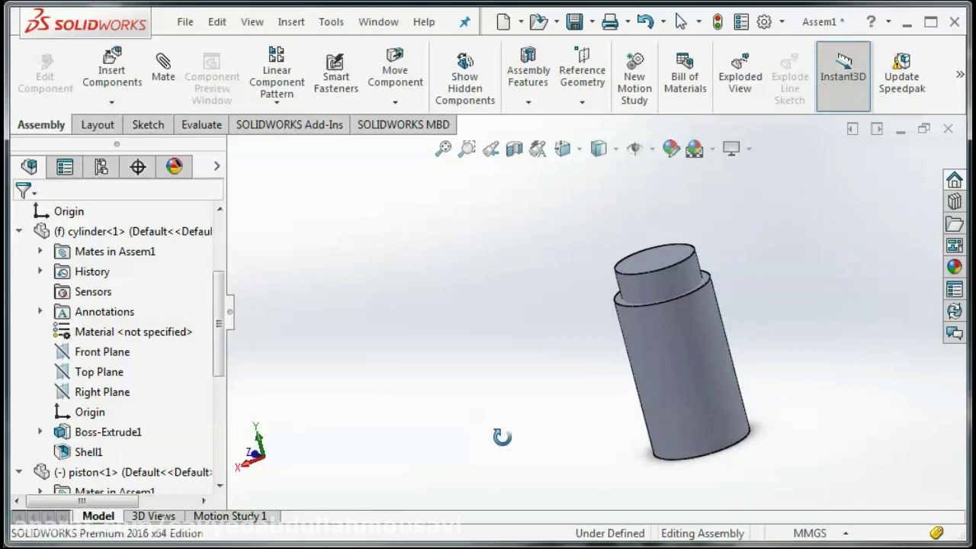
key(Escape)
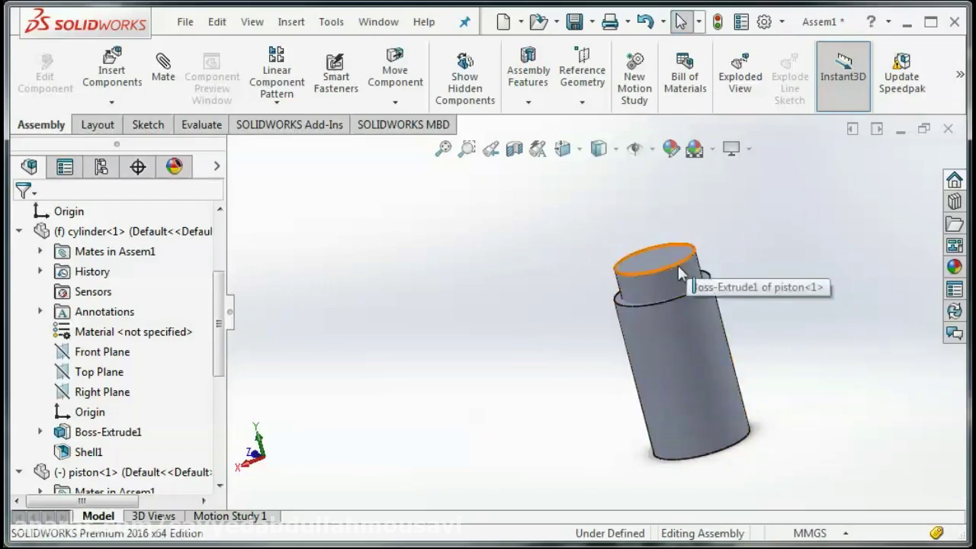
click(678, 265)
mouse_move(688, 308)
mouse_down()
mouse_move(707, 413)
mouse_move(645, 343)
mouse_up()
click(558, 314)
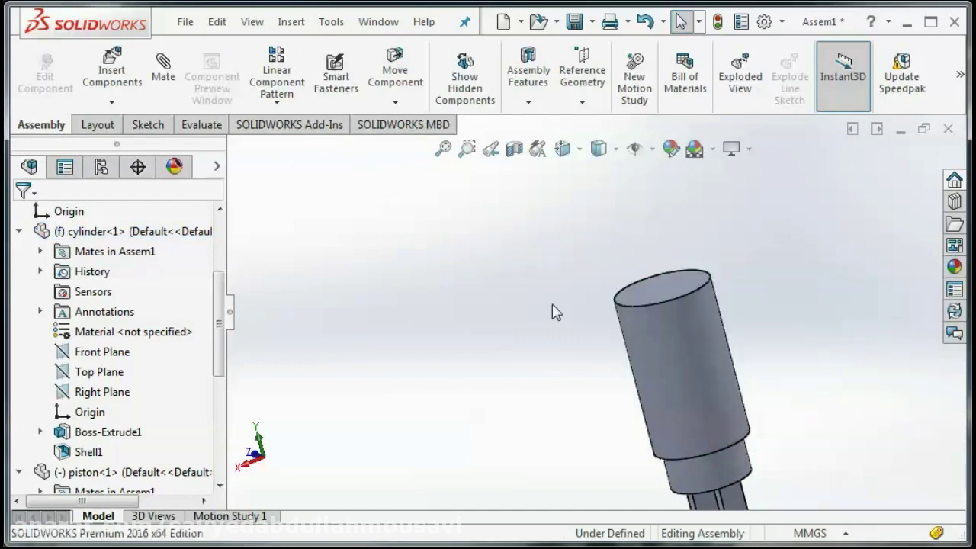
- Slide the piston up into the cylinder, leaving its forked end sticking out below
click(443, 148)
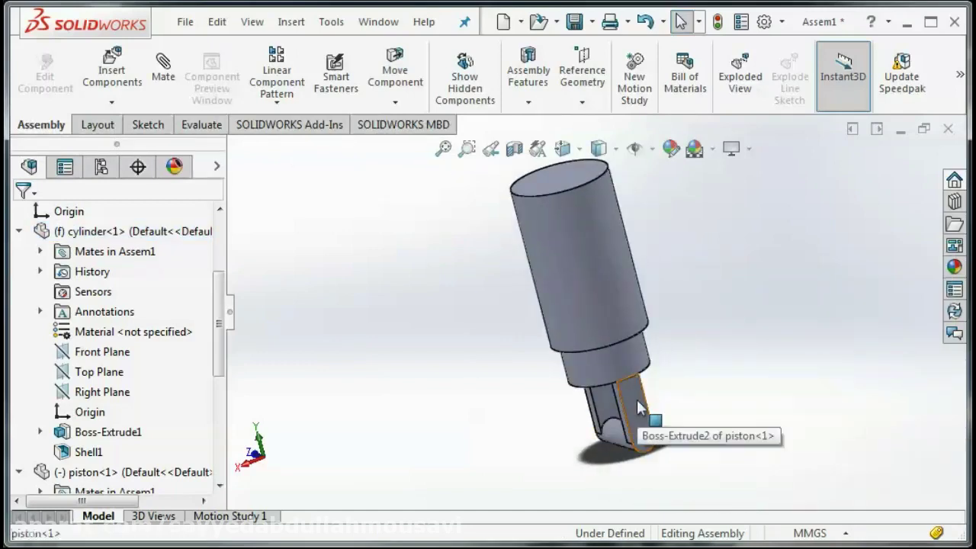
mouse_move(637, 400)
mouse_down()
mouse_move(631, 391)
mouse_move(633, 431)
mouse_move(612, 421)
mouse_move(632, 443)
mouse_move(687, 397)
mouse_move(681, 403)
mouse_up()
key(Escape)
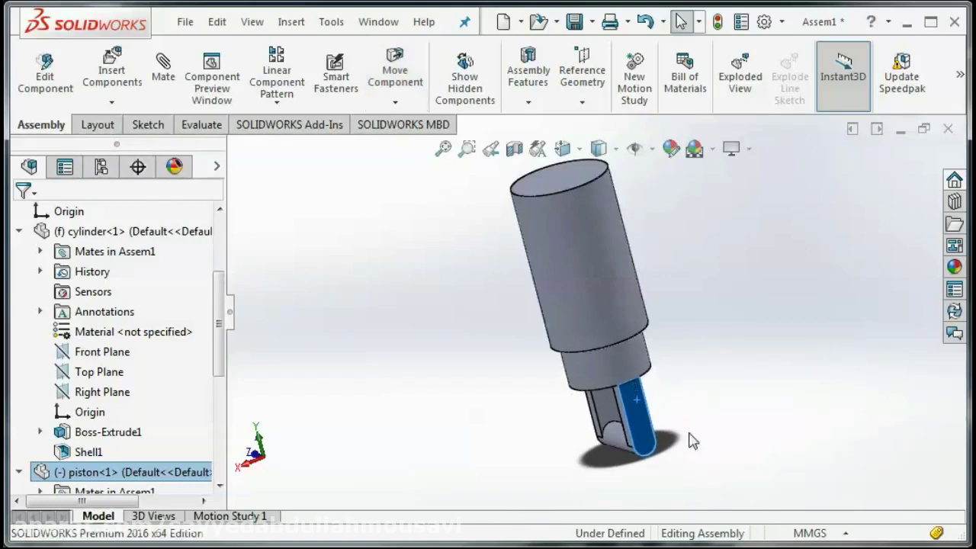
click(653, 227)
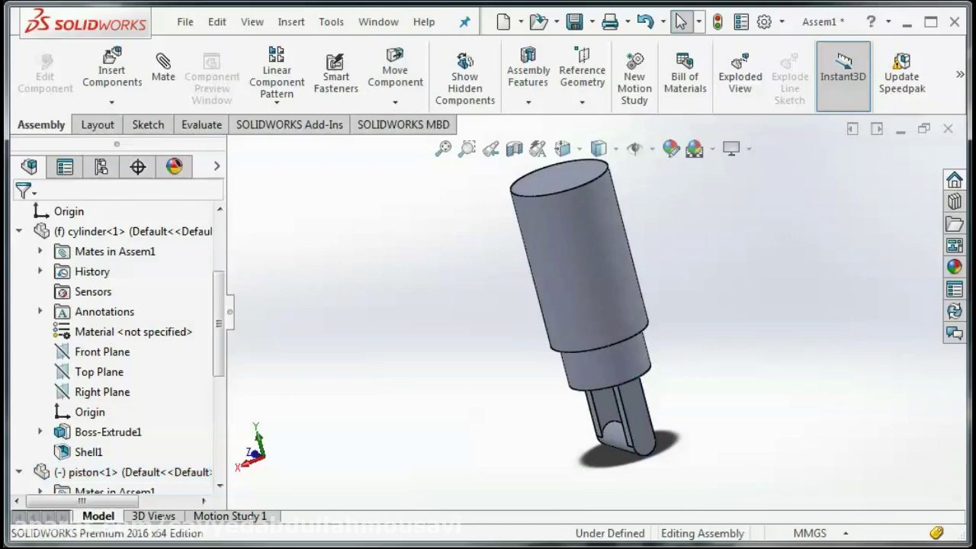
- Switch to the Dimetric view and start inserting another component into Assem1
click(615, 149)
click(579, 148)
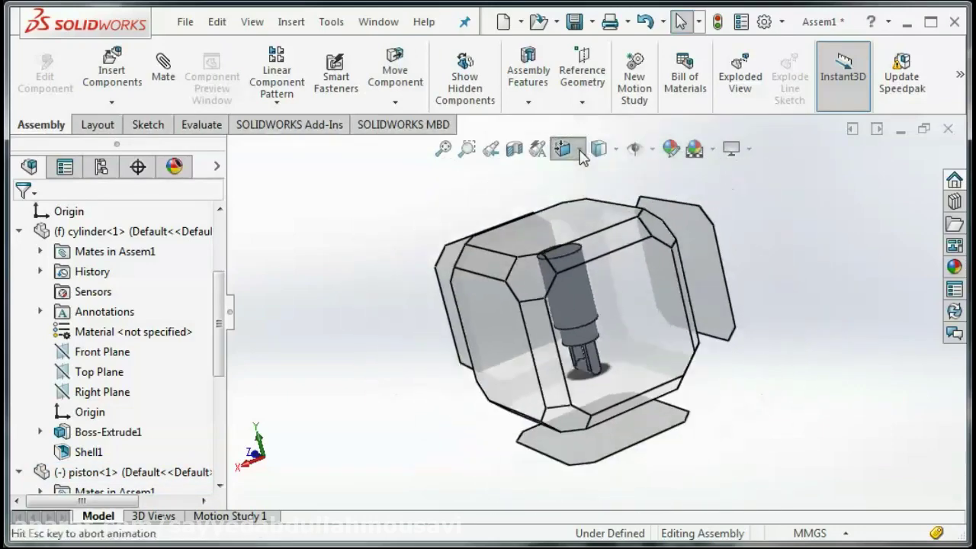
click(579, 150)
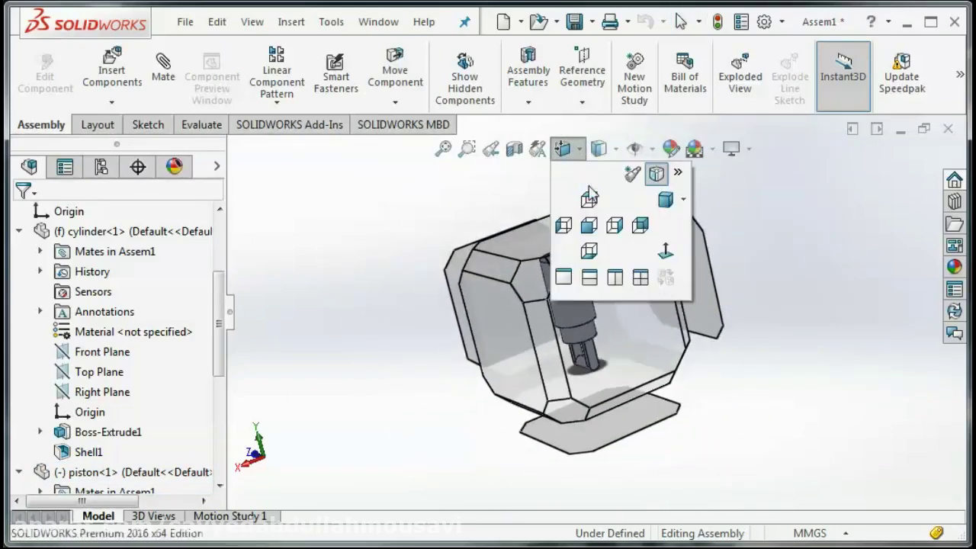
click(660, 196)
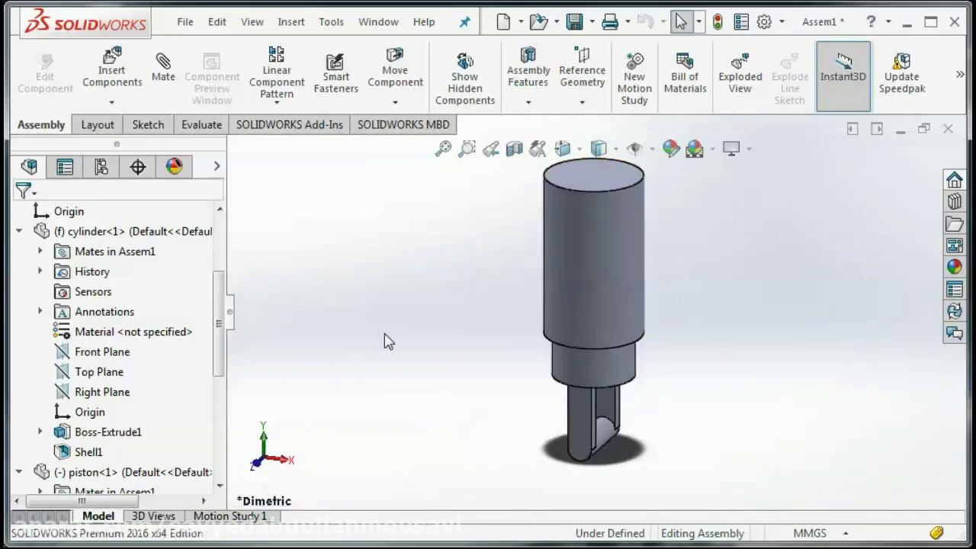
click(112, 93)
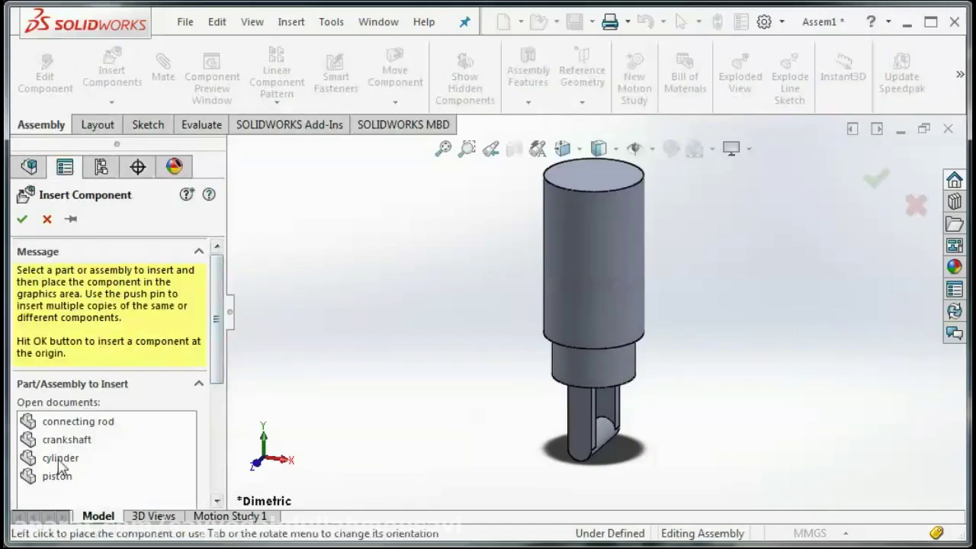
- Insert the connecting rod from open documents, placed beside the piston below the cylinder
click(67, 423)
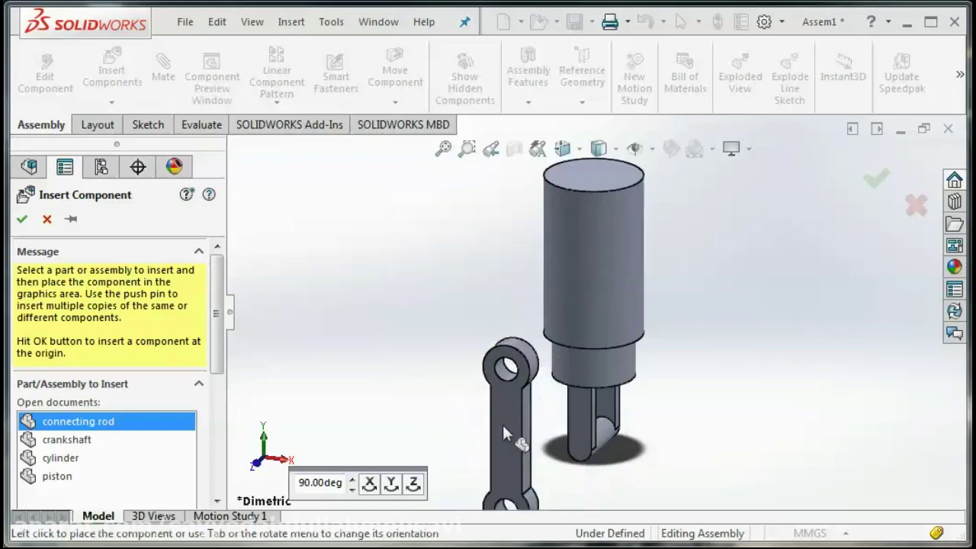
click(488, 400)
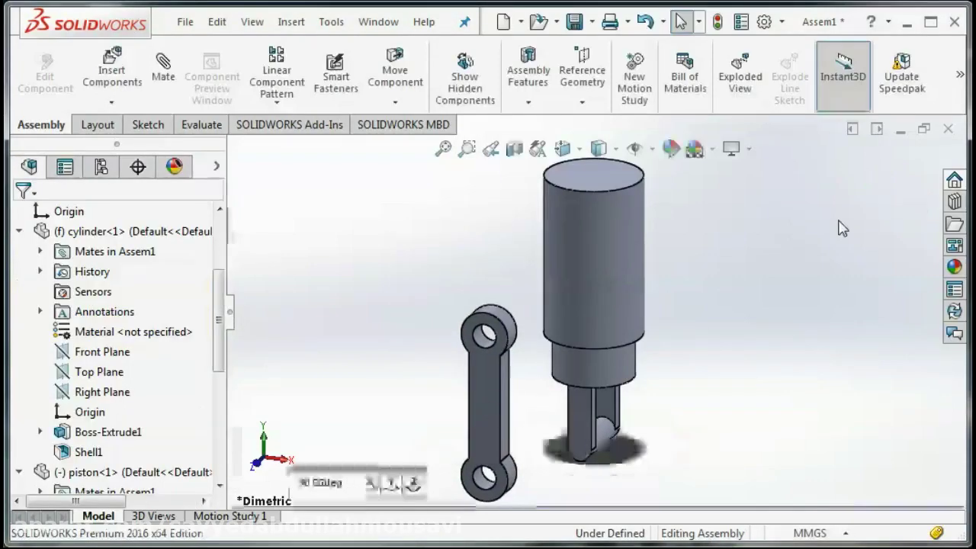
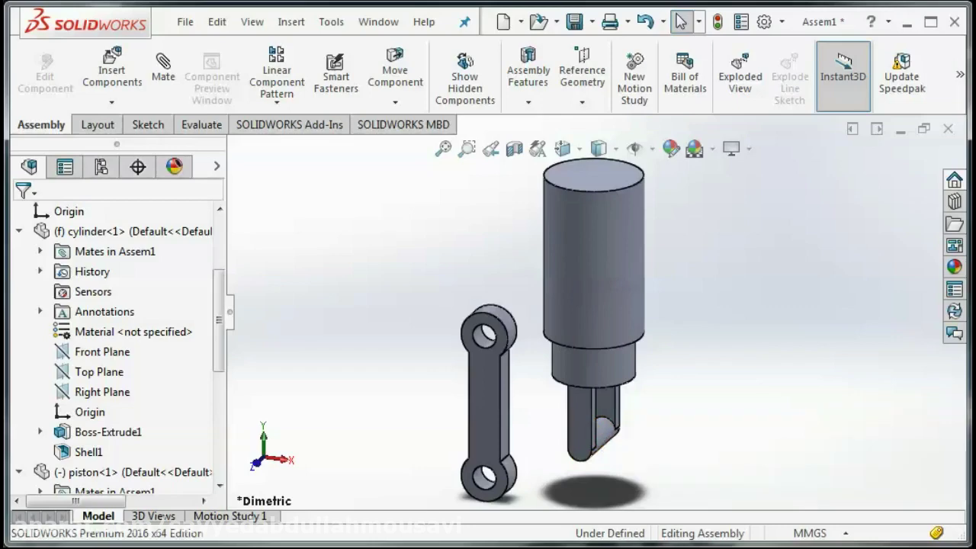
- Mate the connecting rod's upper hole concentric with the piston pin, then close the Mate command
click(165, 83)
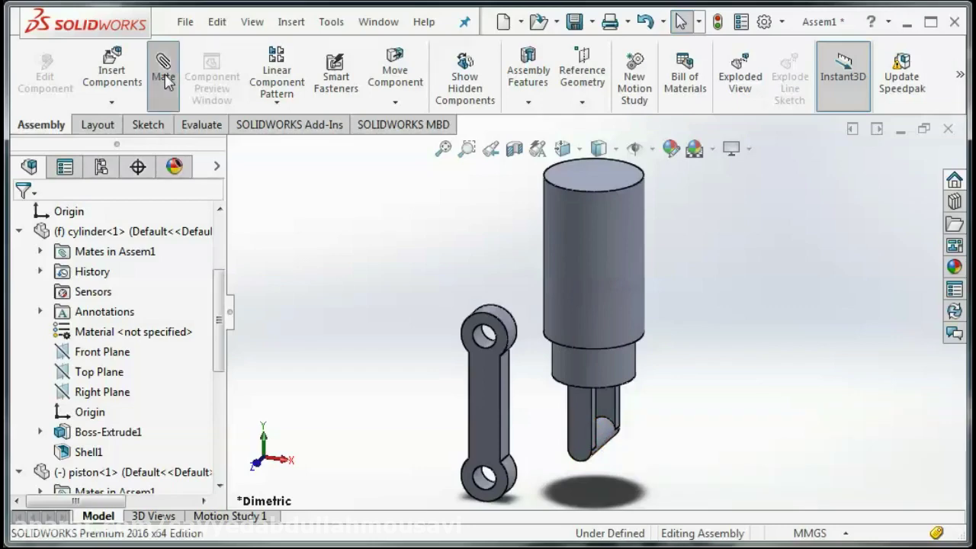
click(481, 341)
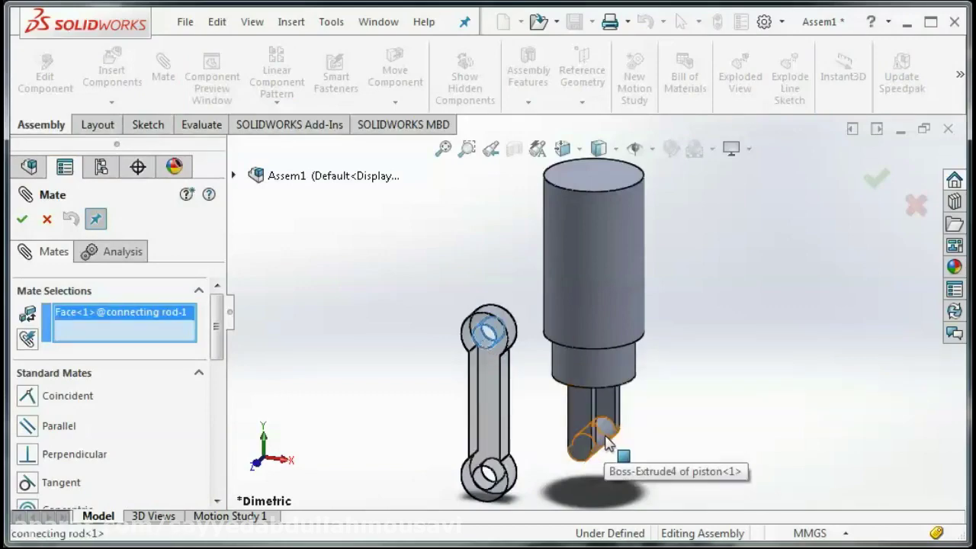
click(607, 445)
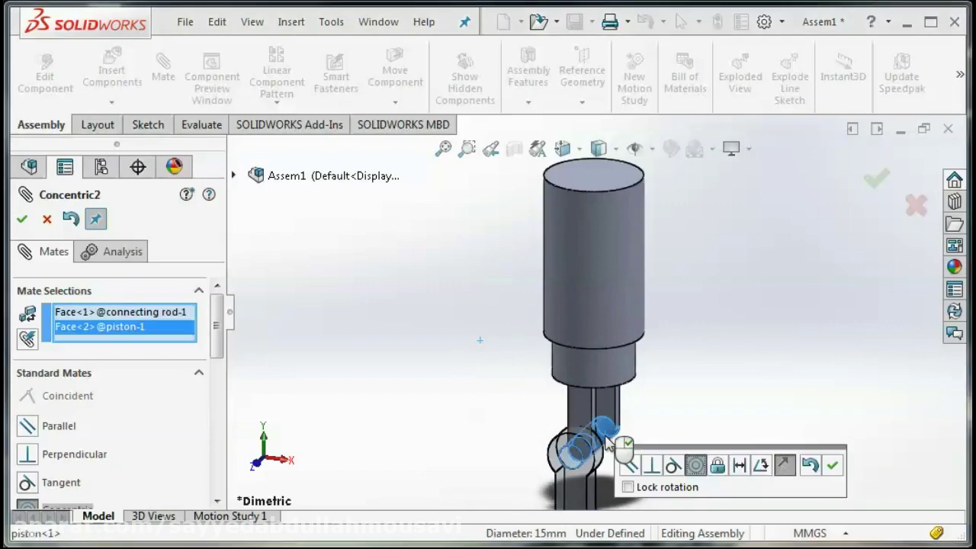
click(20, 220)
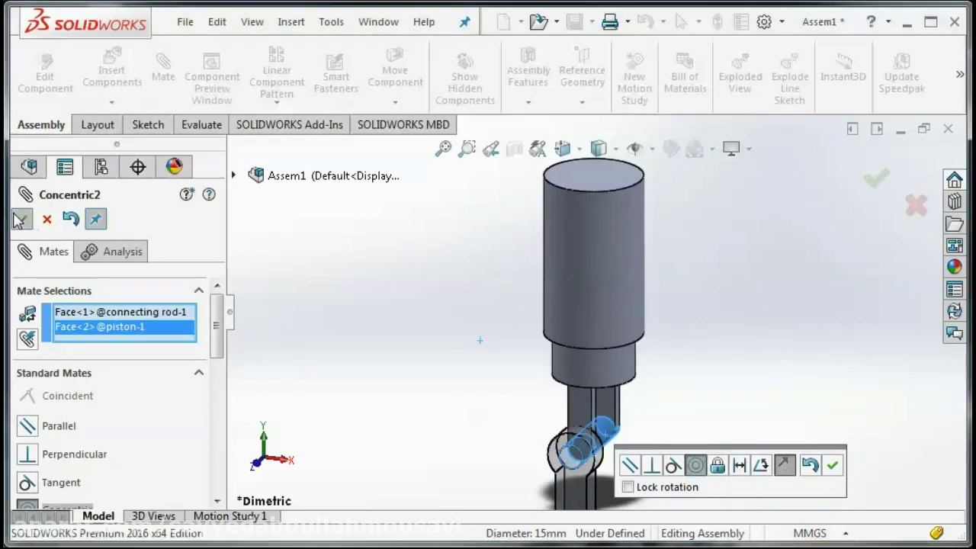
right_click(398, 354)
click(453, 455)
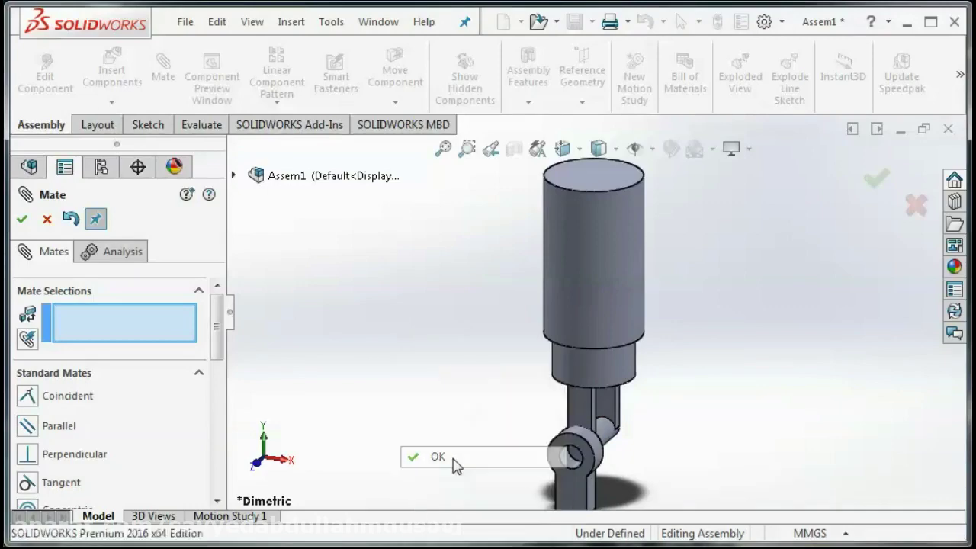
right_click(704, 272)
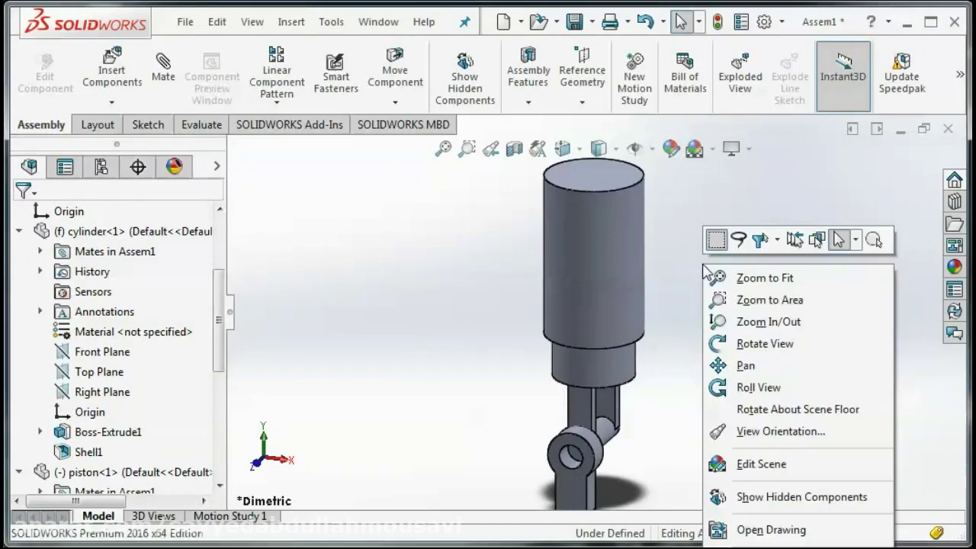
- Orbit and fit the view, then swing the connecting rod around the piston pin
click(728, 339)
drag(727, 372, 693, 352)
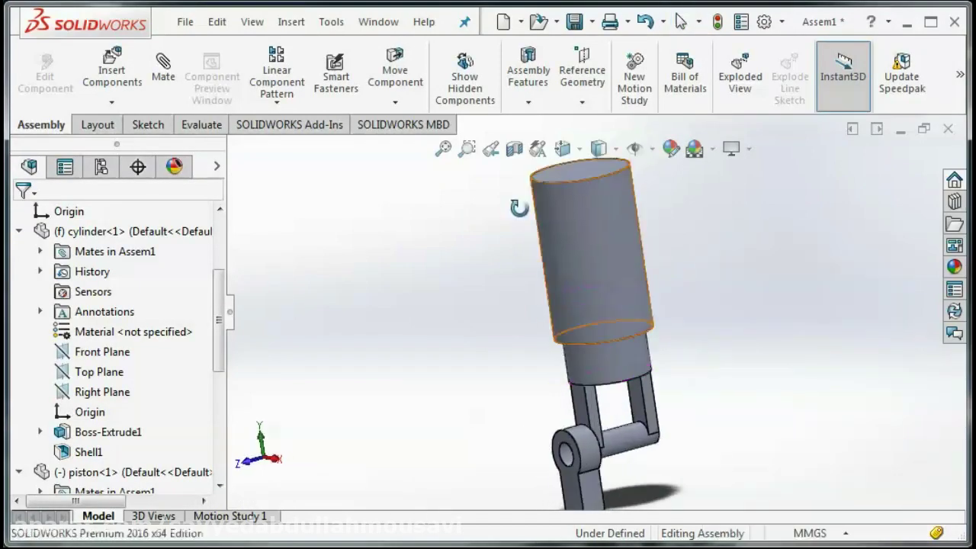
click(446, 167)
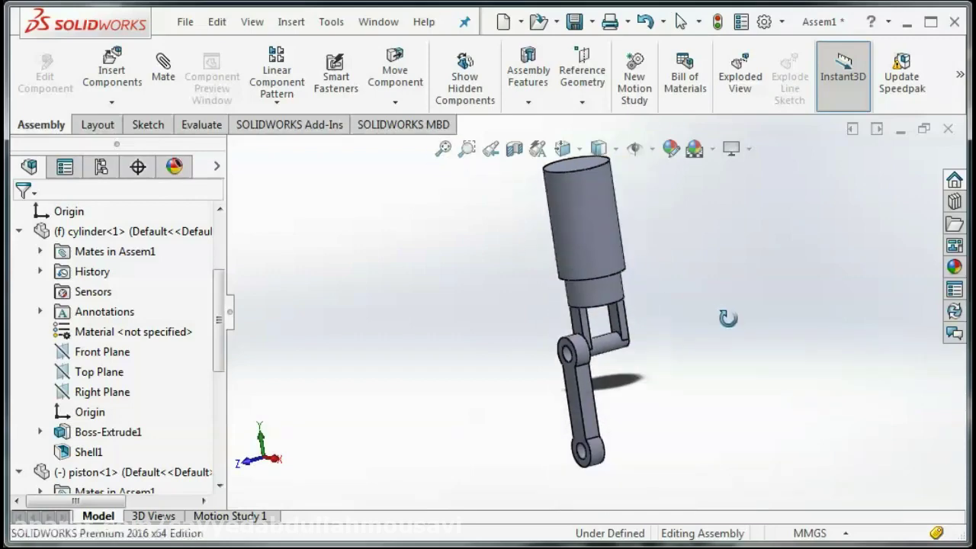
drag(632, 251, 708, 322)
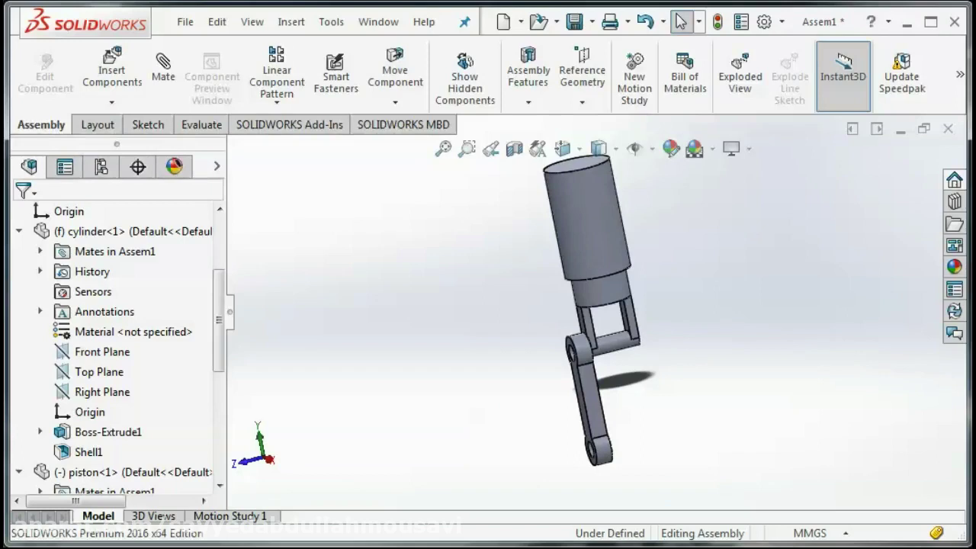
mouse_move(609, 446)
mouse_down()
mouse_move(681, 401)
mouse_move(654, 391)
mouse_move(634, 423)
mouse_move(587, 433)
mouse_move(654, 409)
mouse_move(654, 374)
mouse_move(675, 376)
mouse_move(666, 366)
mouse_move(604, 407)
mouse_move(573, 407)
mouse_up()
key(Escape)
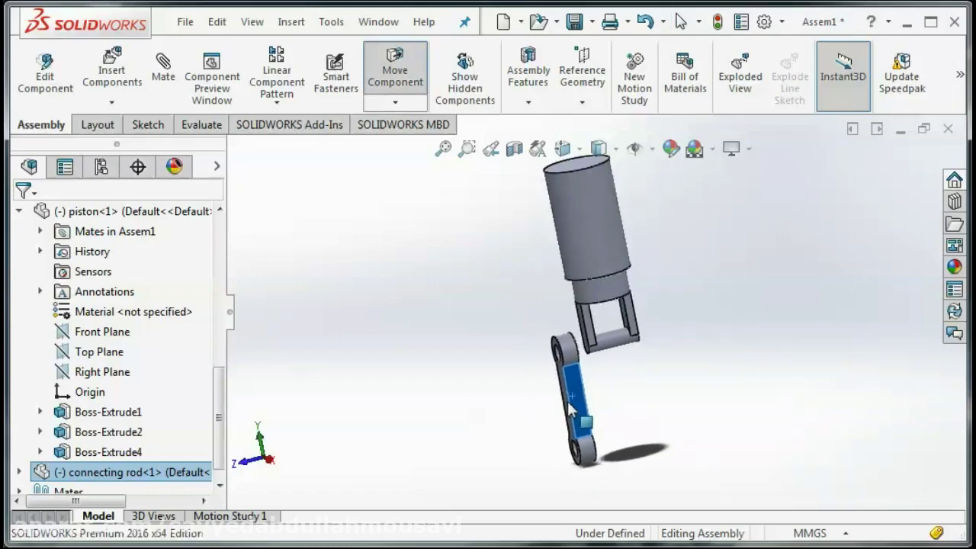
- Drag the connecting rod into its final hanging position and orbit to face the piston squarely
drag(572, 408, 589, 415)
click(768, 306)
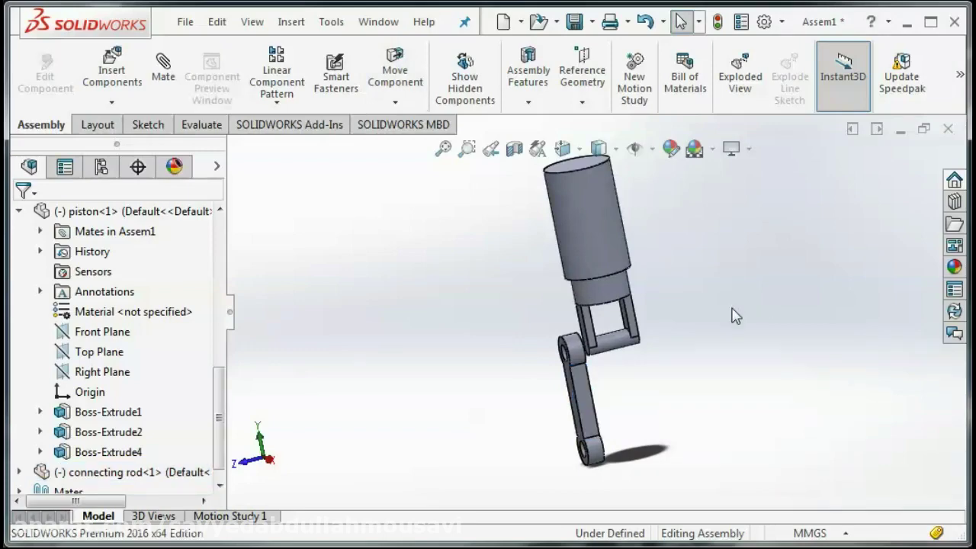
right_click(683, 332)
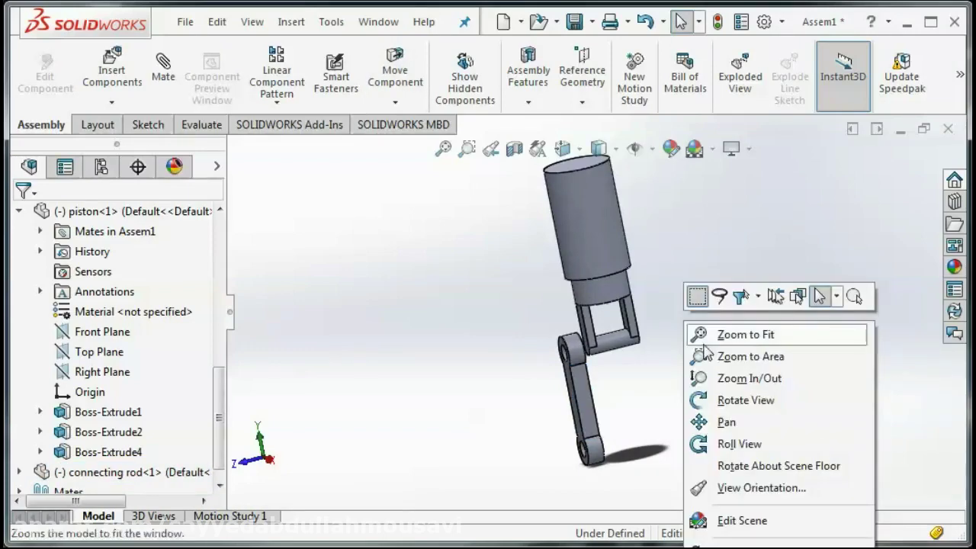
click(732, 401)
drag(706, 360, 748, 366)
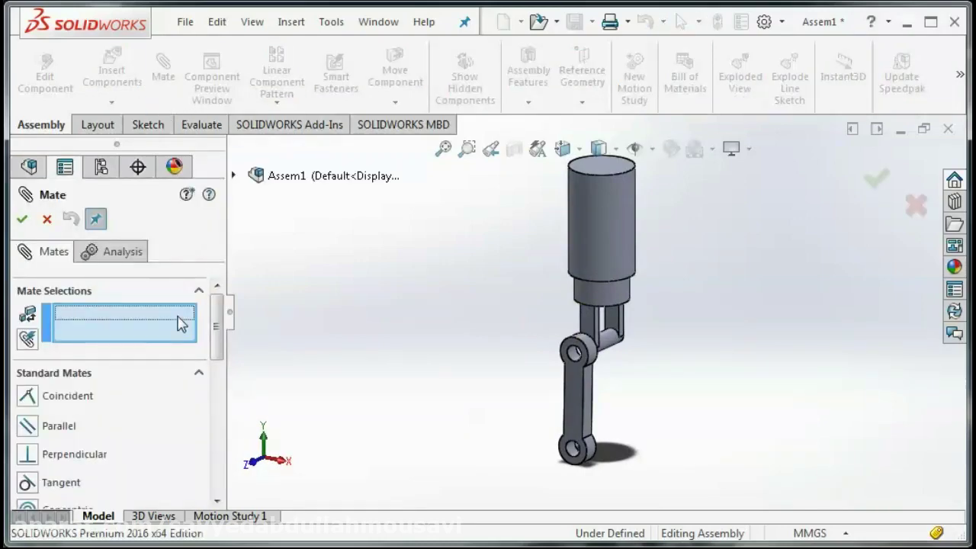
- Zoom in on the joint between the connecting rod and the piston fork
click(614, 324)
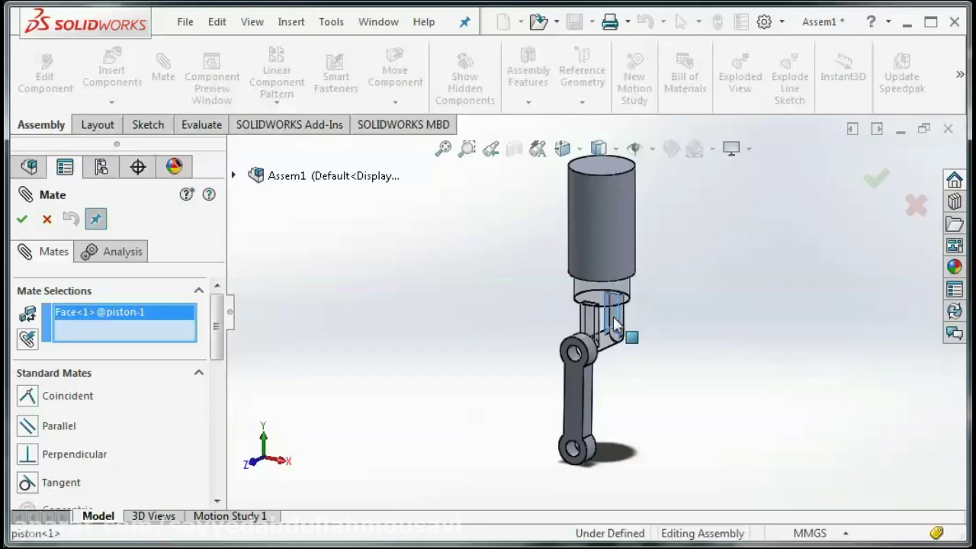
click(467, 149)
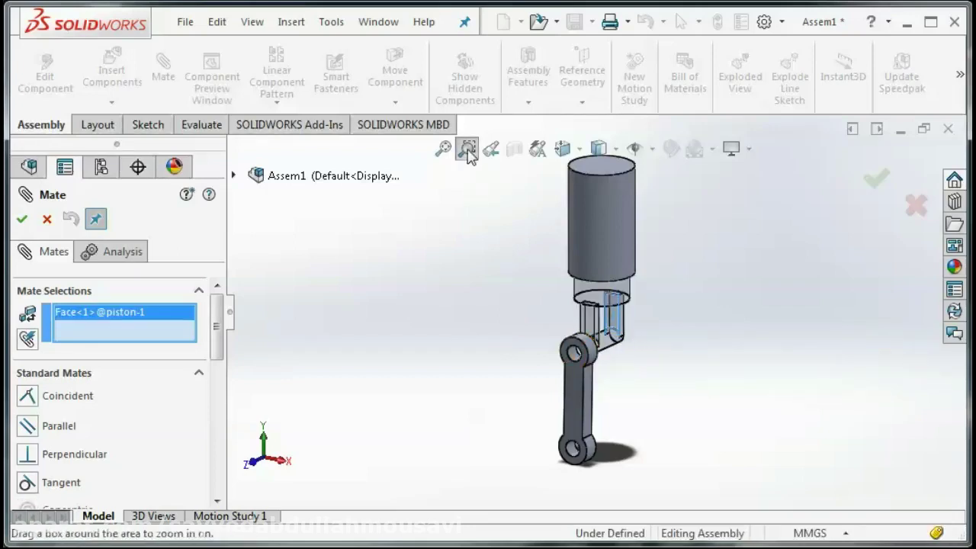
drag(509, 283, 653, 430)
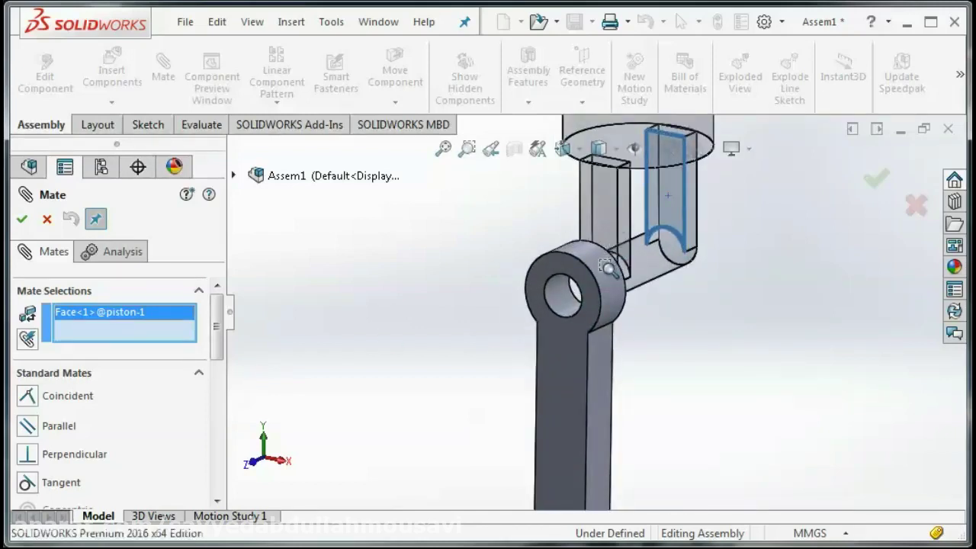
key(Escape)
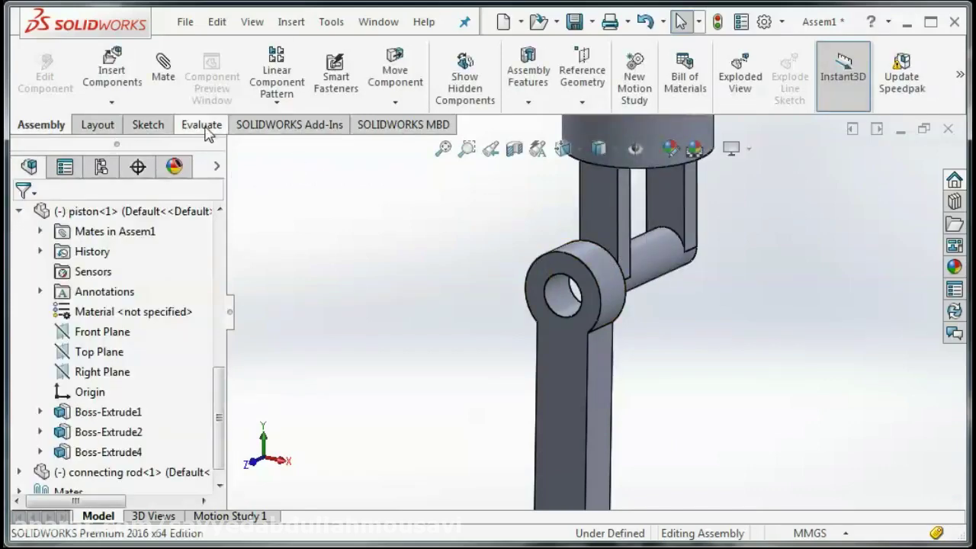
- Add a 15 mm distance mate between the piston fork's inner face and the rod's side face
click(163, 70)
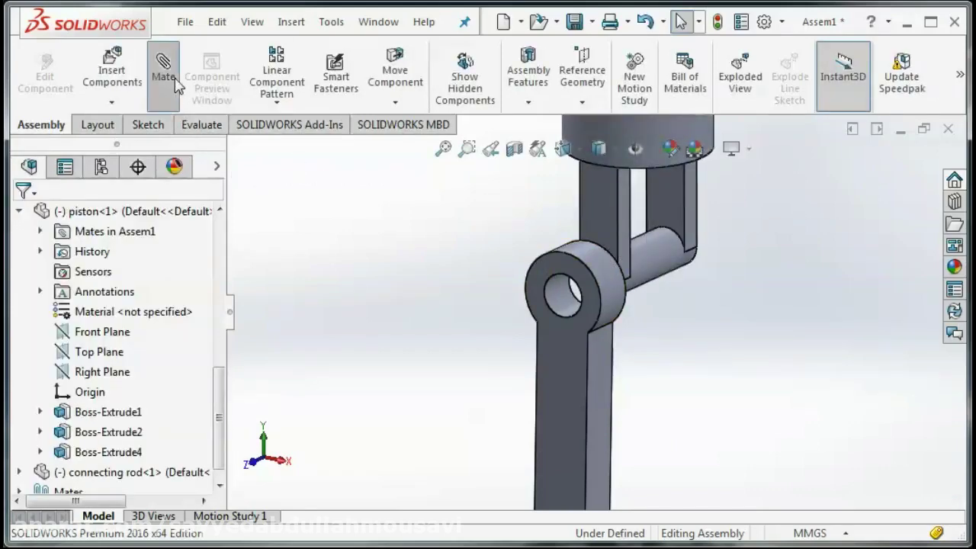
click(670, 205)
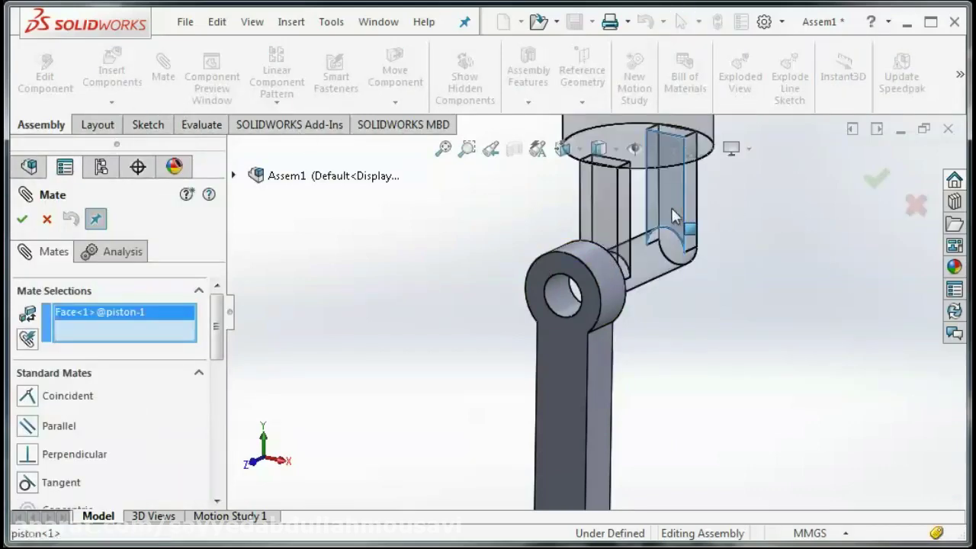
right_click(606, 280)
click(644, 348)
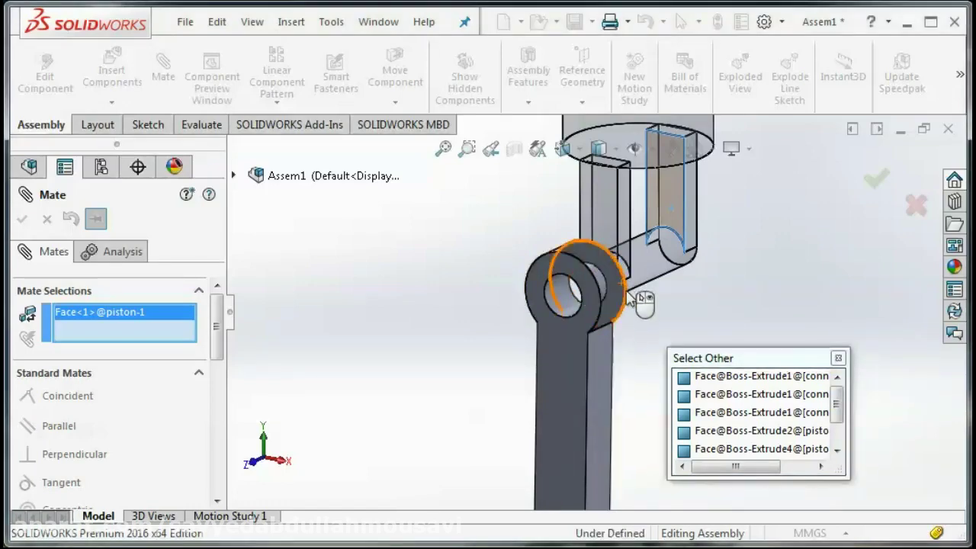
click(610, 276)
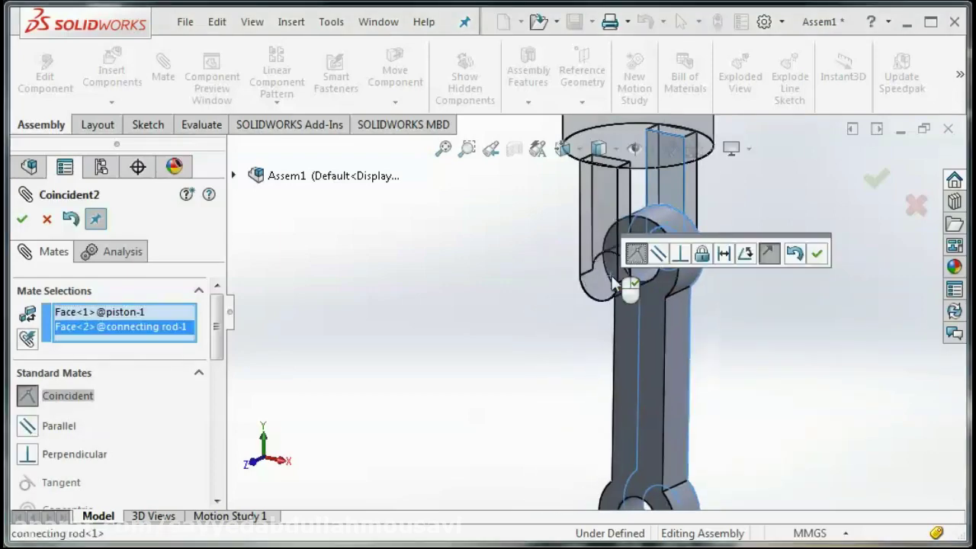
drag(217, 312, 226, 393)
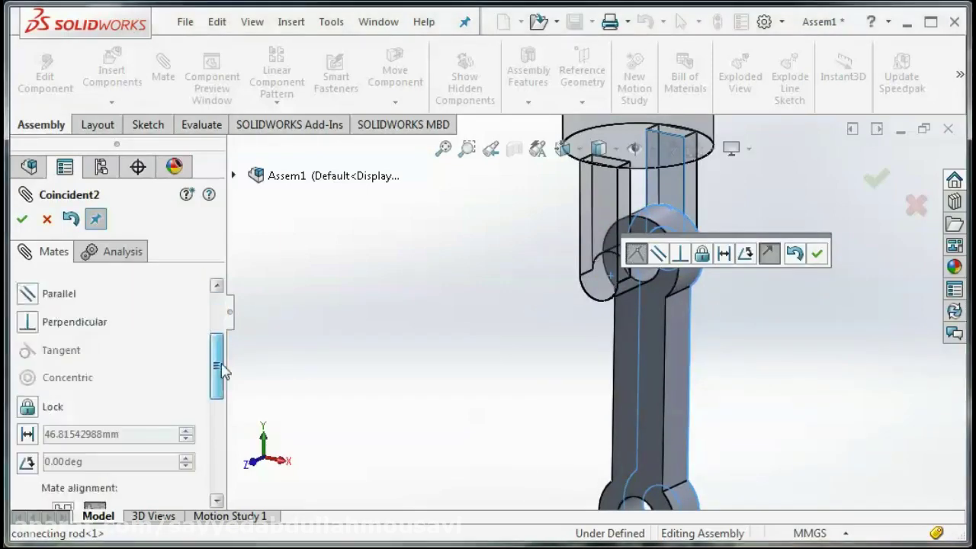
click(27, 347)
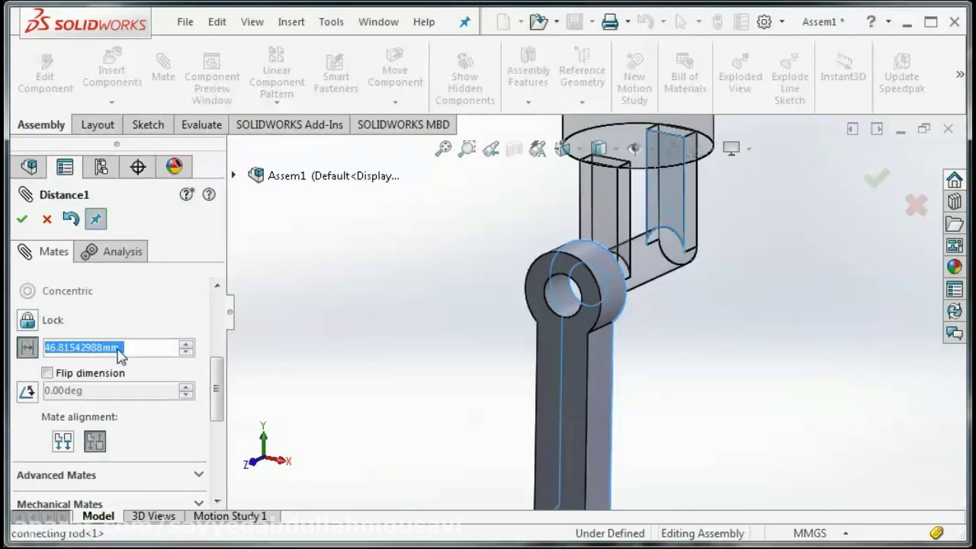
text(15)
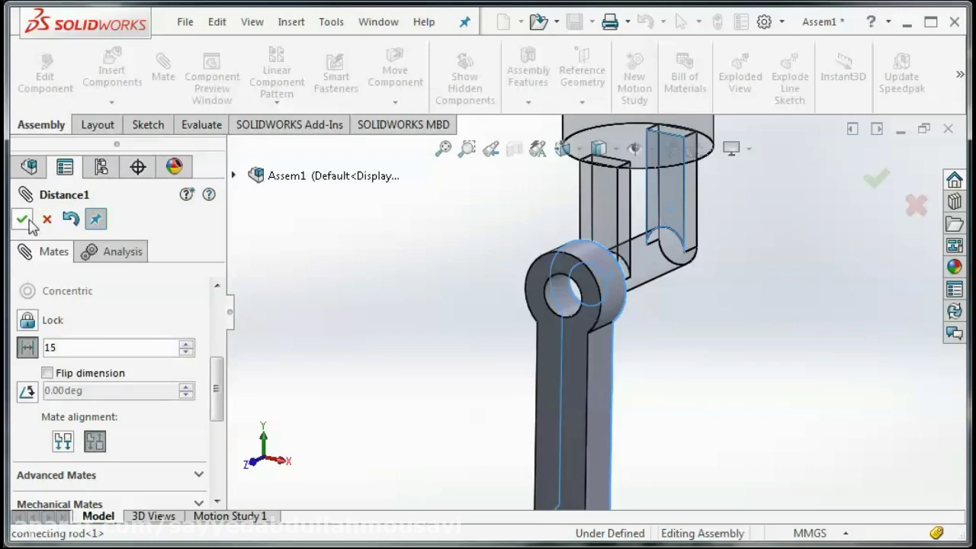
key(Return)
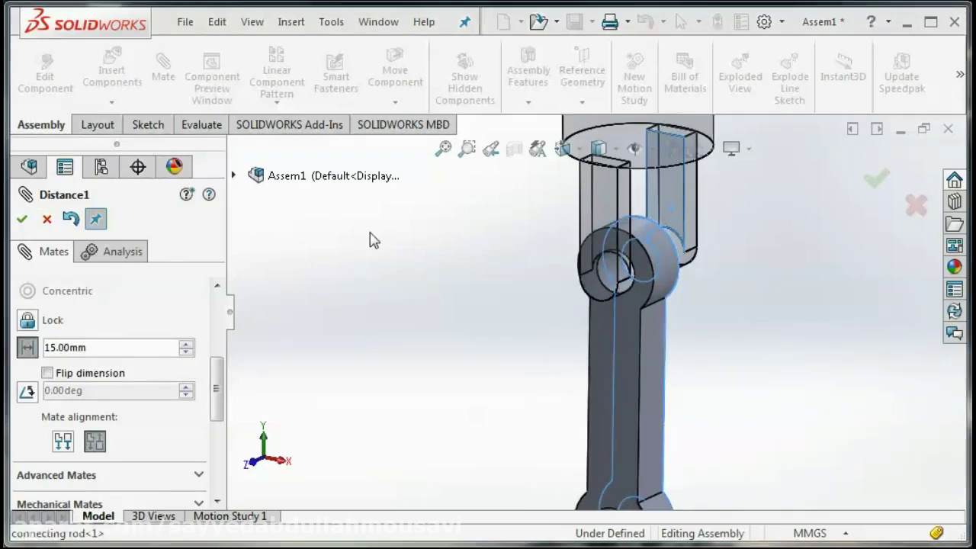
click(878, 181)
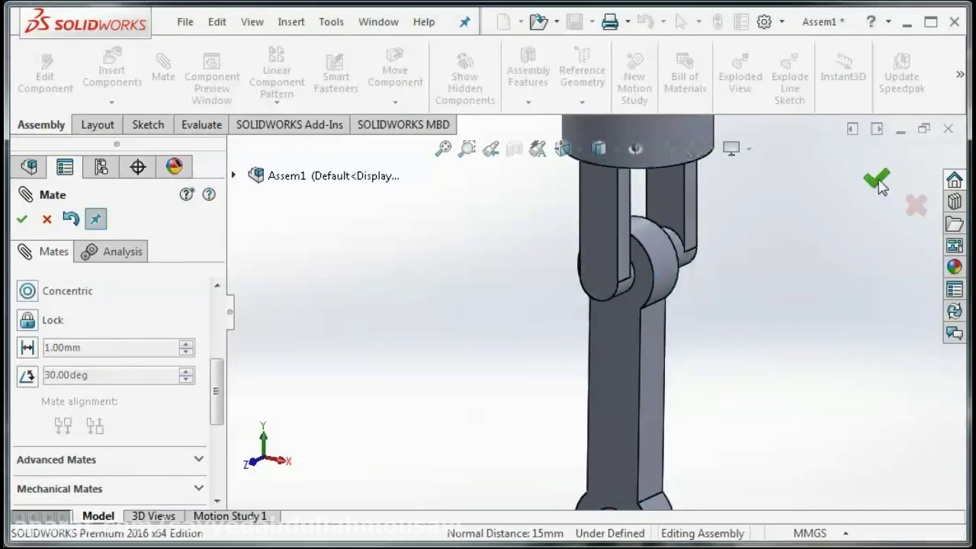
click(878, 181)
- Rotate the view so the connecting rod's lower end and side faces turn toward the viewer
right_click(737, 245)
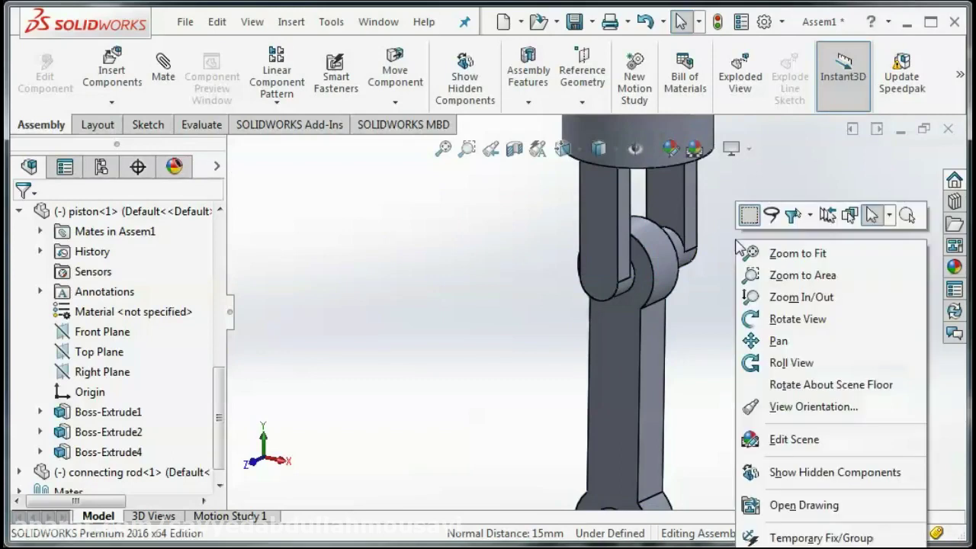
click(772, 319)
drag(769, 281, 736, 283)
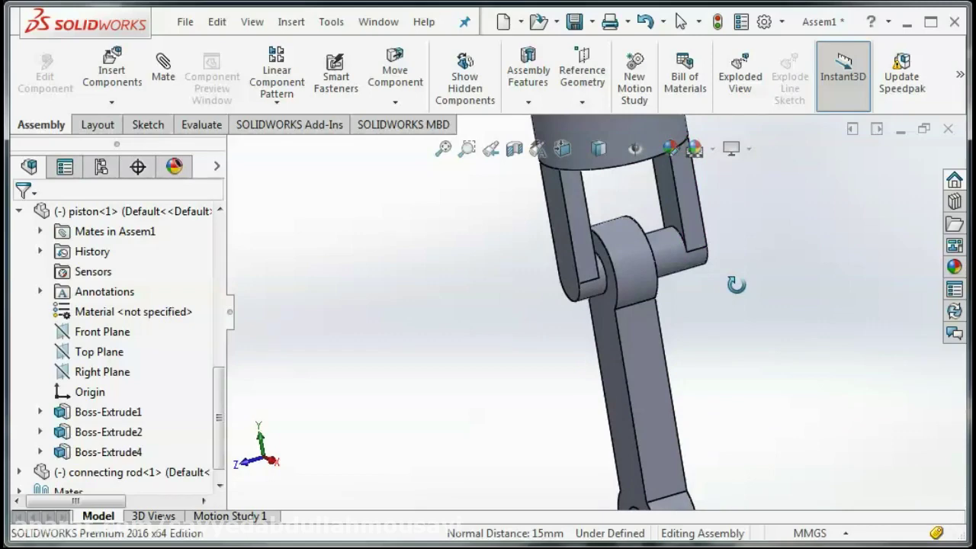
key(Right)
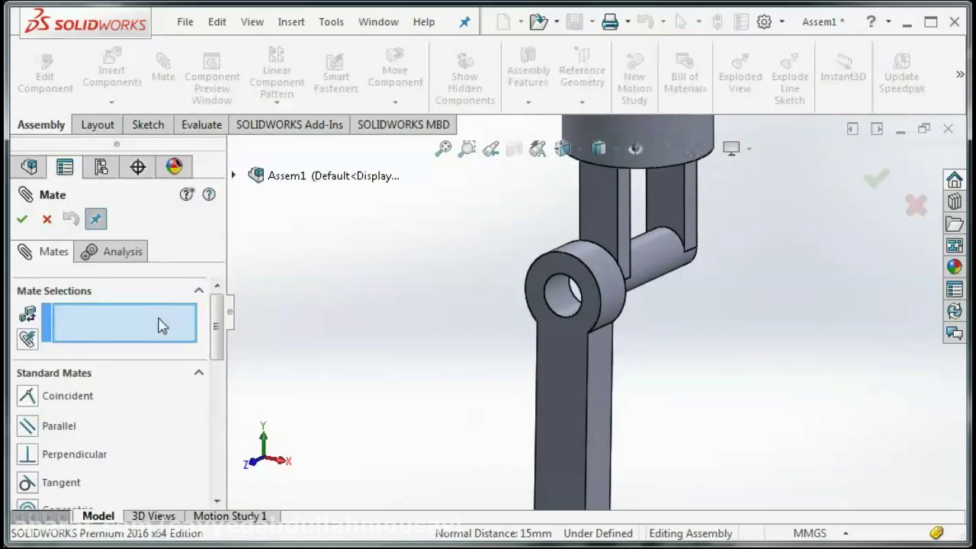
- Add a 10 mm distance mate between the piston's inner side face and the rod's boss face
click(656, 225)
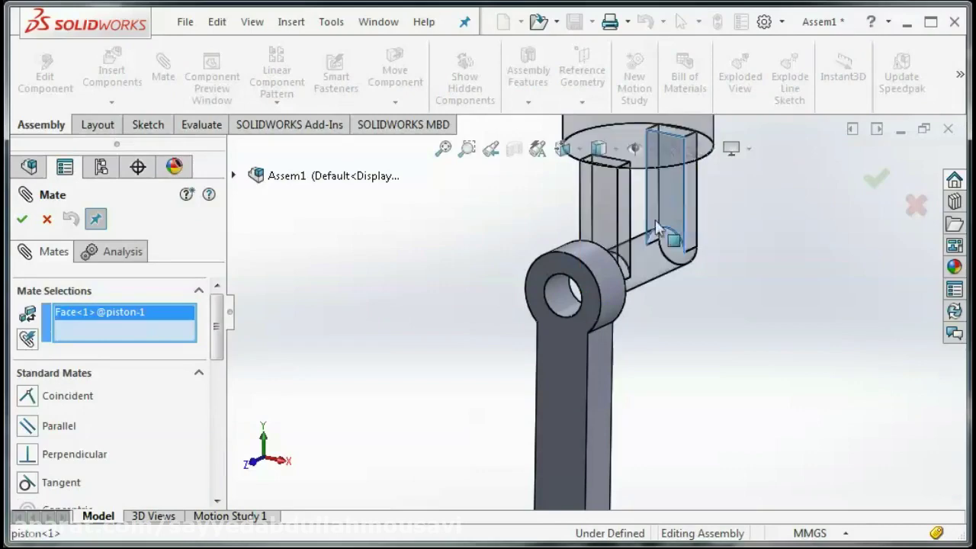
right_click(591, 294)
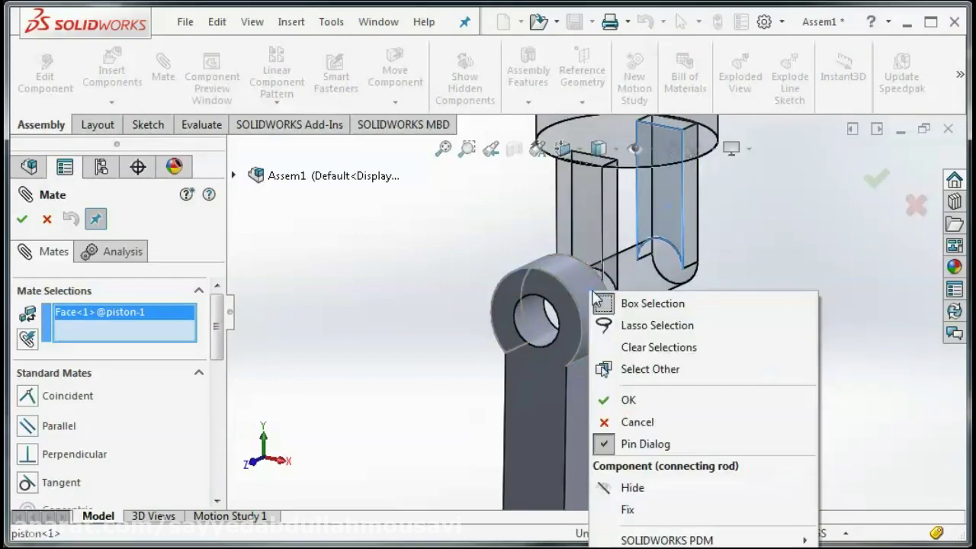
click(636, 368)
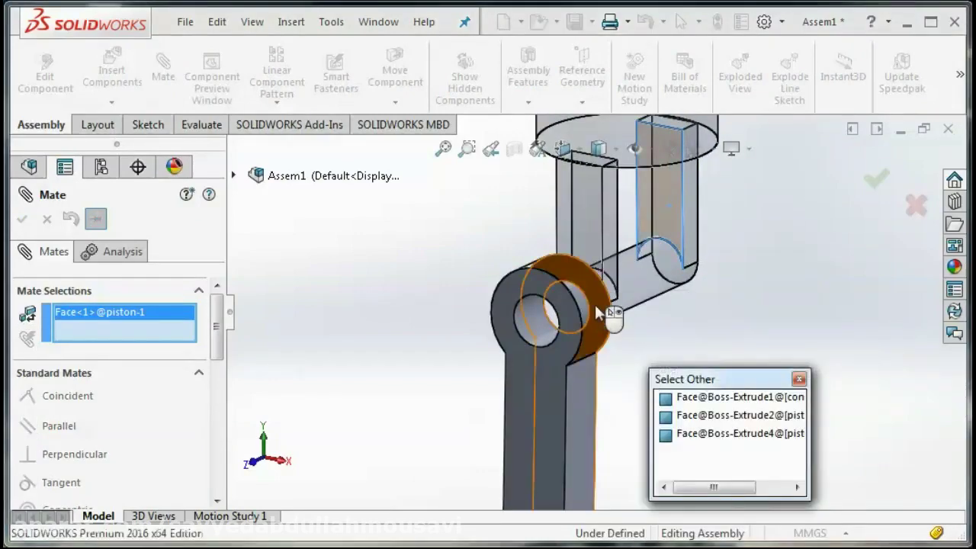
click(594, 304)
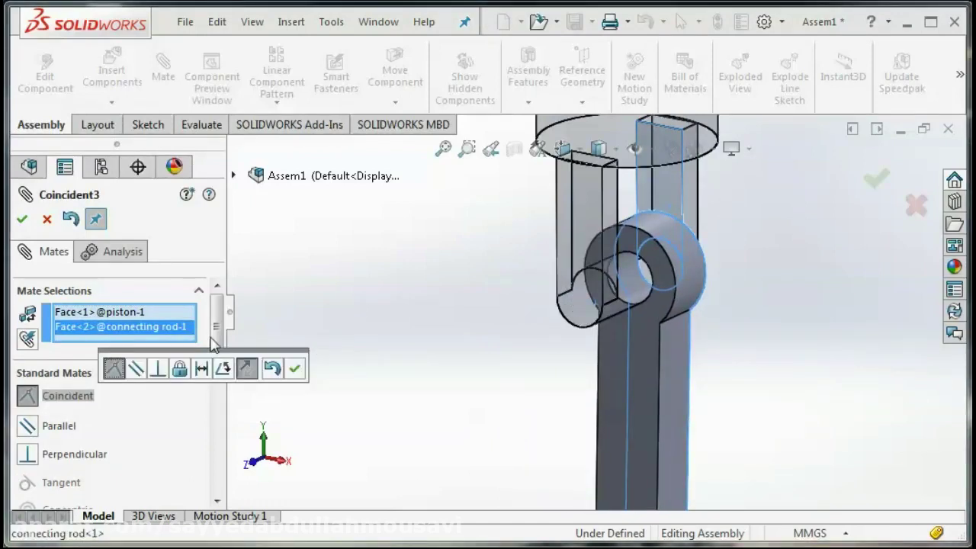
drag(218, 313, 218, 367)
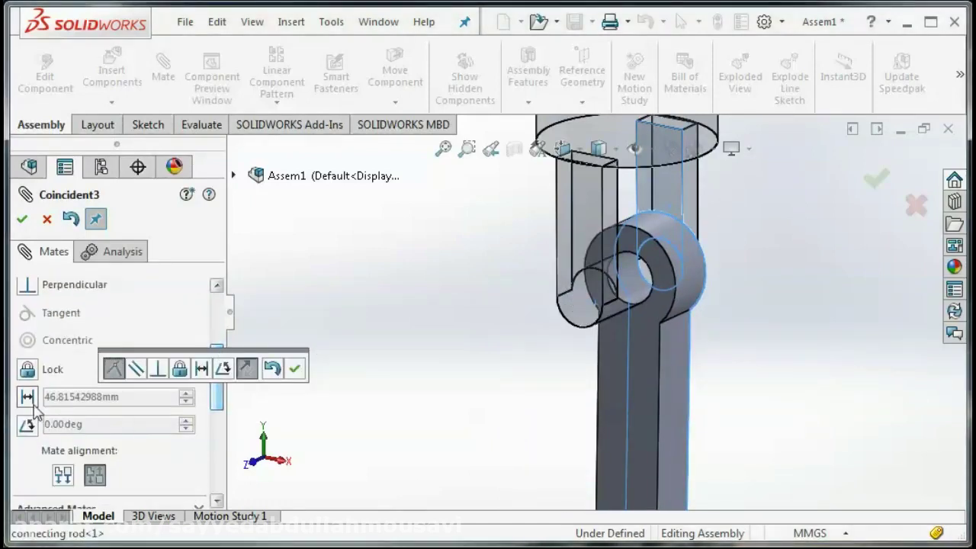
click(28, 397)
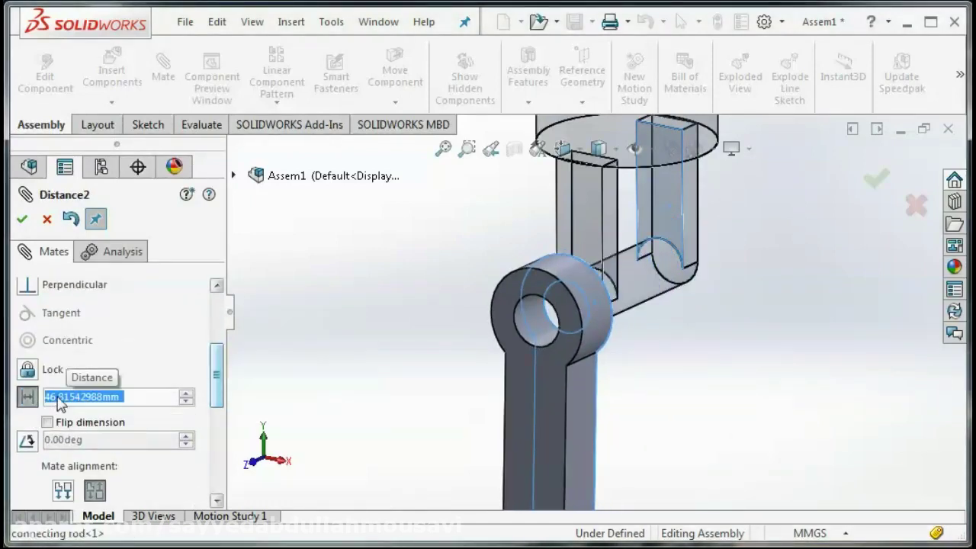
text(10)
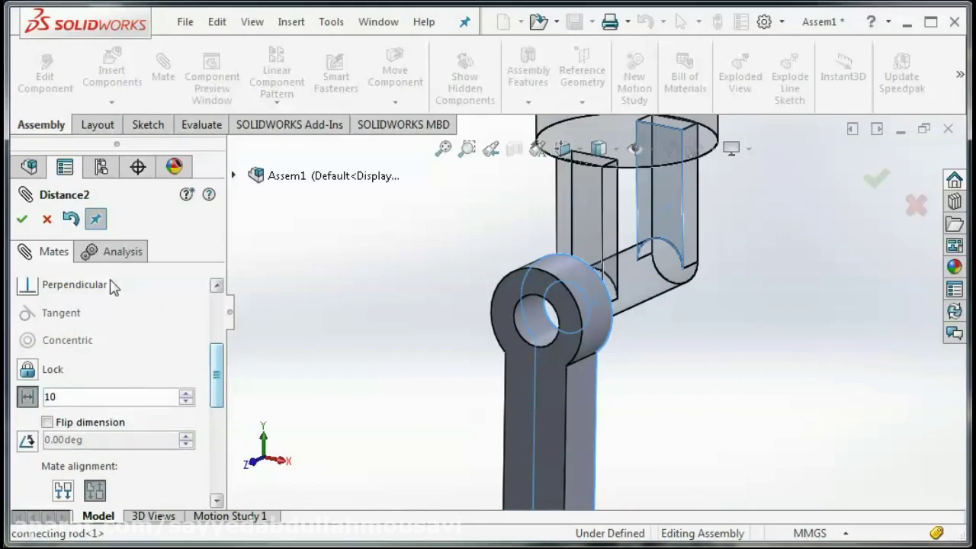
key(Return)
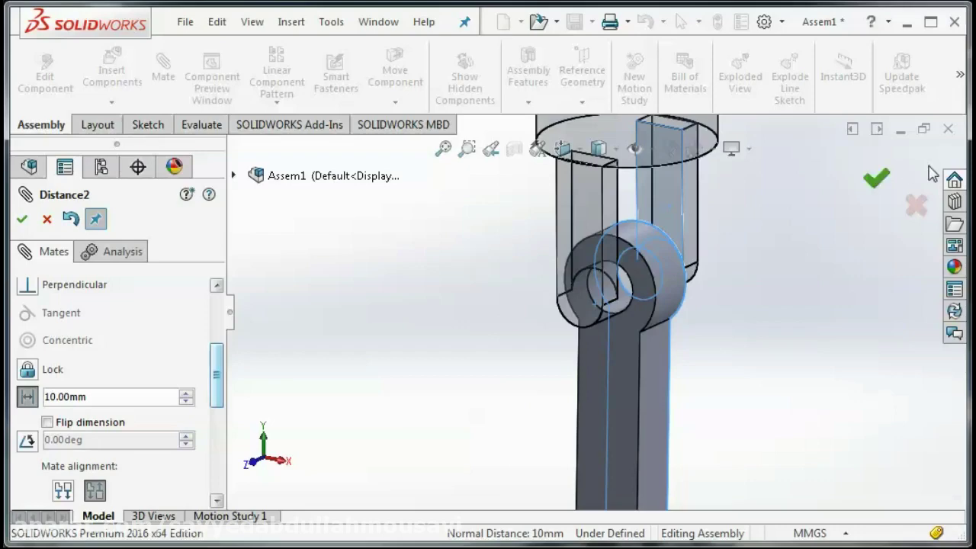
click(877, 181)
right_click(792, 243)
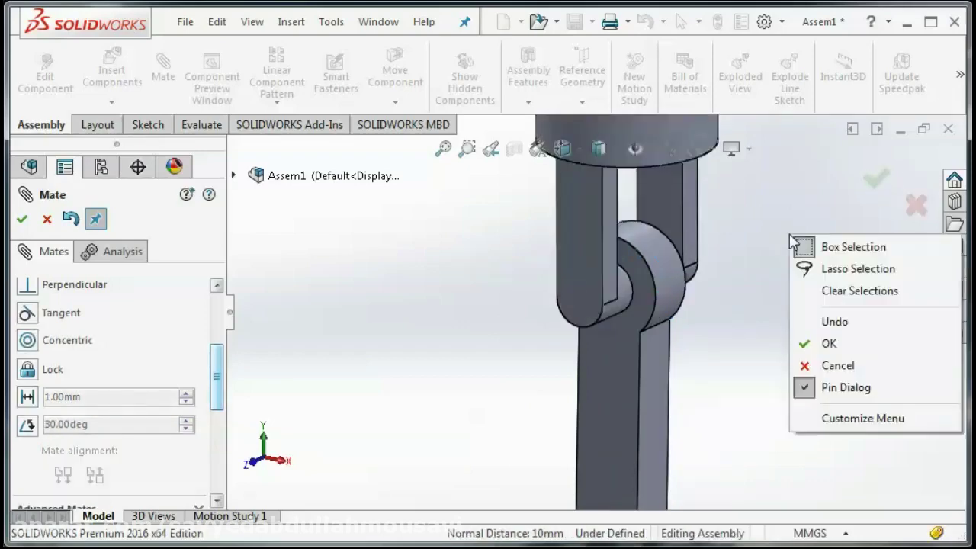
key(Escape)
key(Escape)
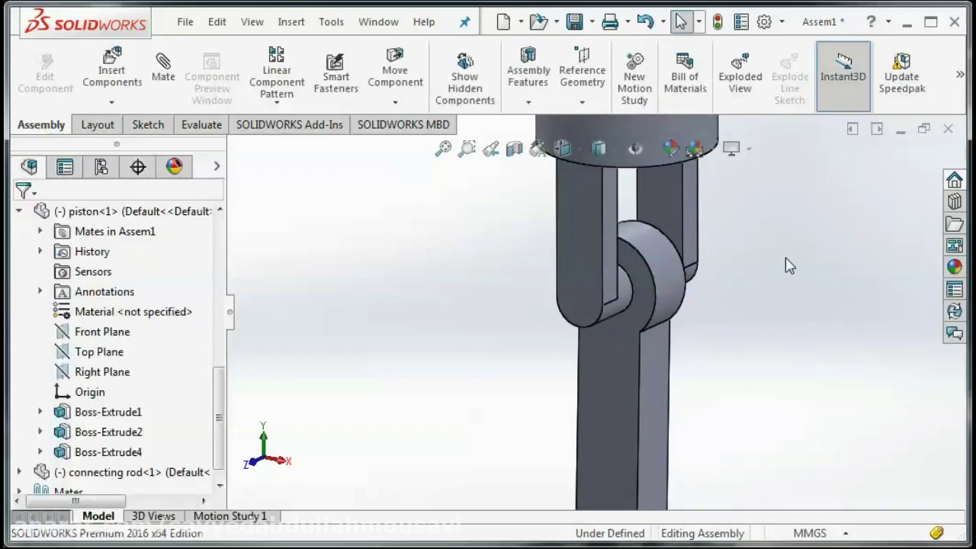
- Orbit and zoom to fit to inspect the piston and connecting-rod assembly from several angles
right_click(787, 266)
click(801, 283)
mouse_move(801, 286)
mouse_down()
mouse_move(839, 241)
mouse_move(821, 295)
mouse_up()
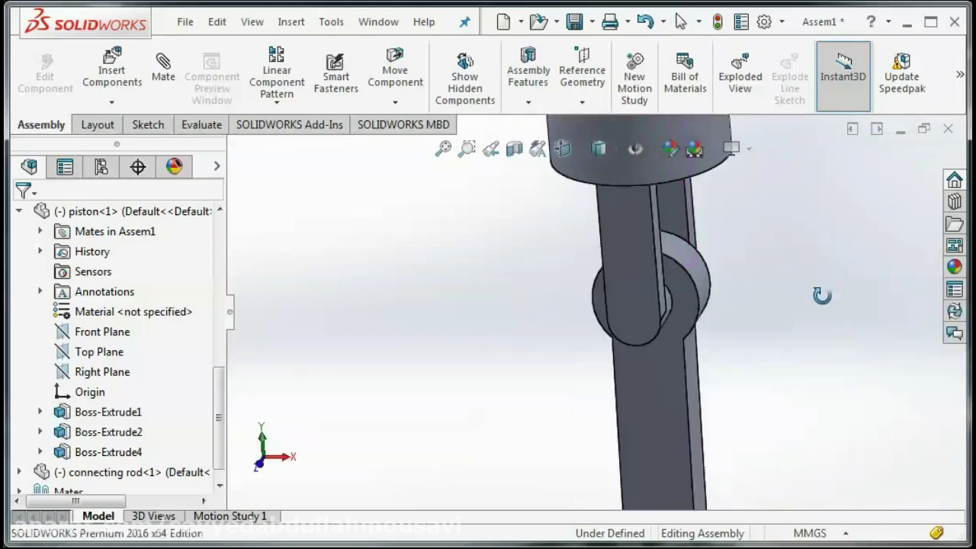
click(465, 149)
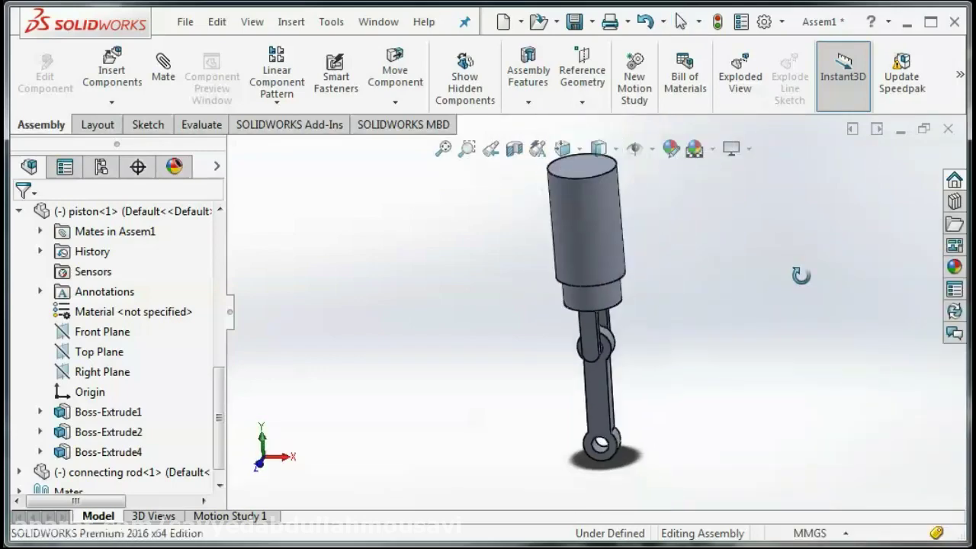
mouse_move(781, 264)
mouse_down()
mouse_move(733, 310)
mouse_move(780, 294)
mouse_move(709, 359)
mouse_move(653, 289)
mouse_move(712, 257)
mouse_move(711, 200)
mouse_move(762, 218)
mouse_move(780, 241)
mouse_up()
mouse_move(701, 318)
mouse_down()
mouse_move(701, 259)
mouse_move(669, 260)
mouse_up()
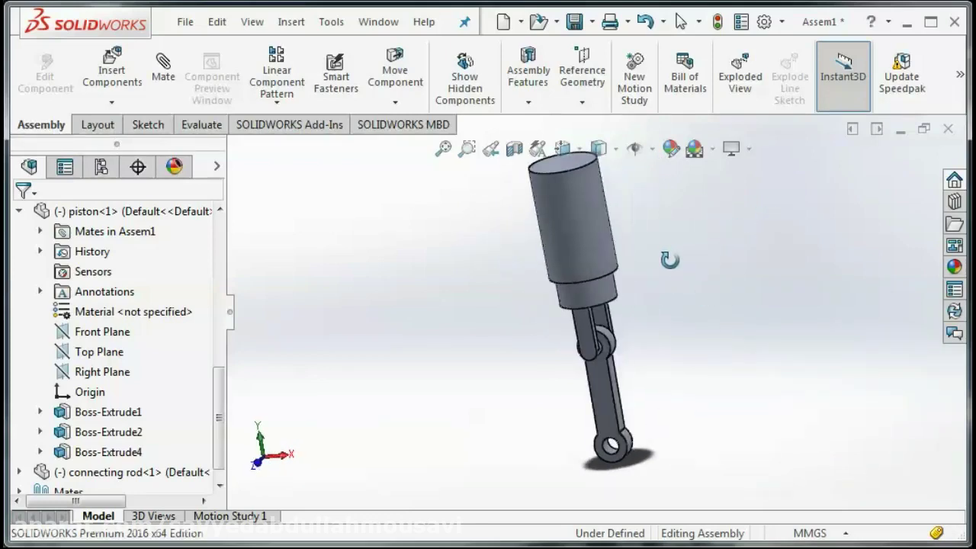
drag(664, 350, 552, 357)
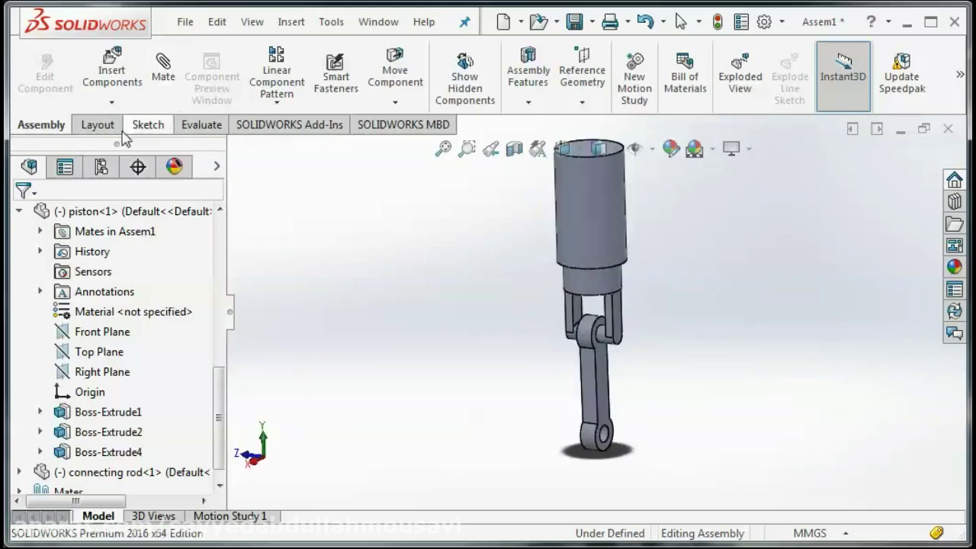
- Insert the crankshaft part and place it beside the piston and connecting rod
click(111, 72)
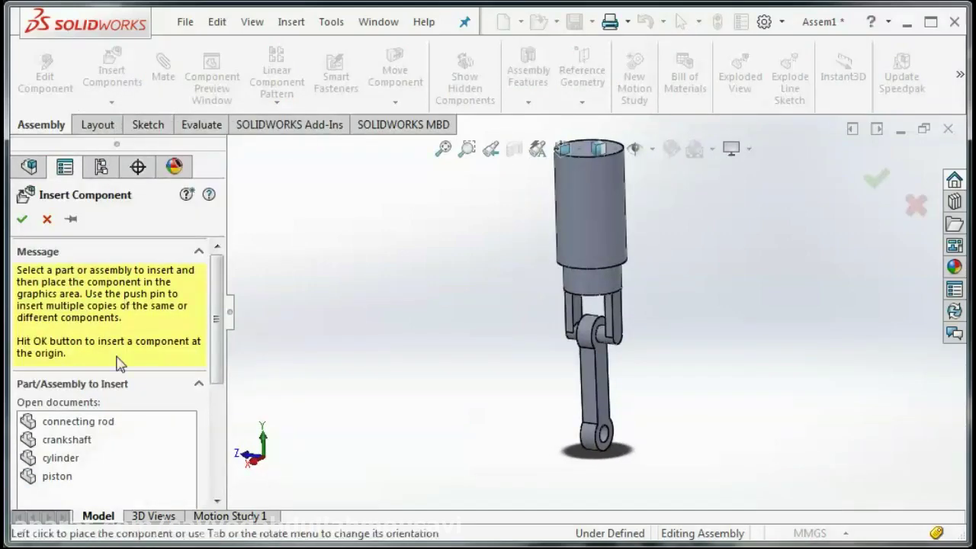
click(86, 444)
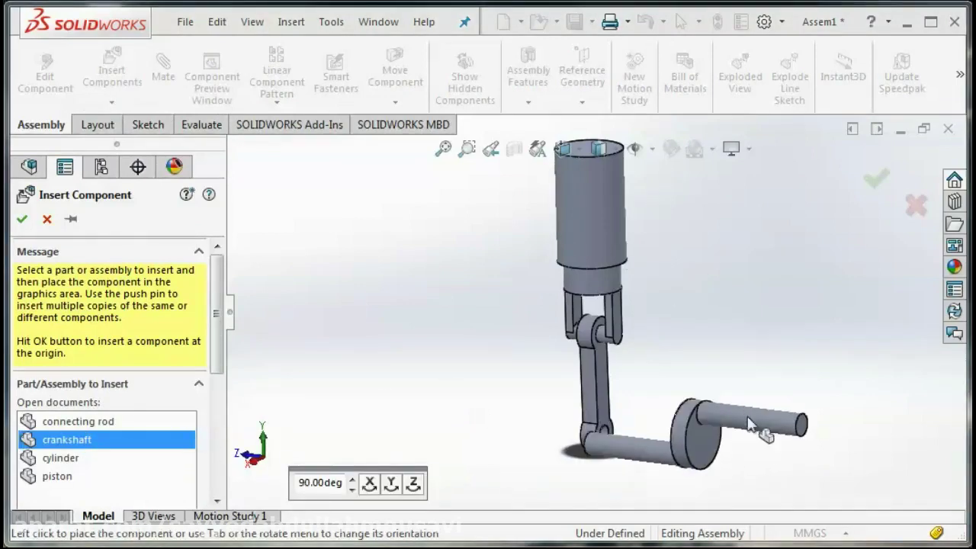
click(765, 413)
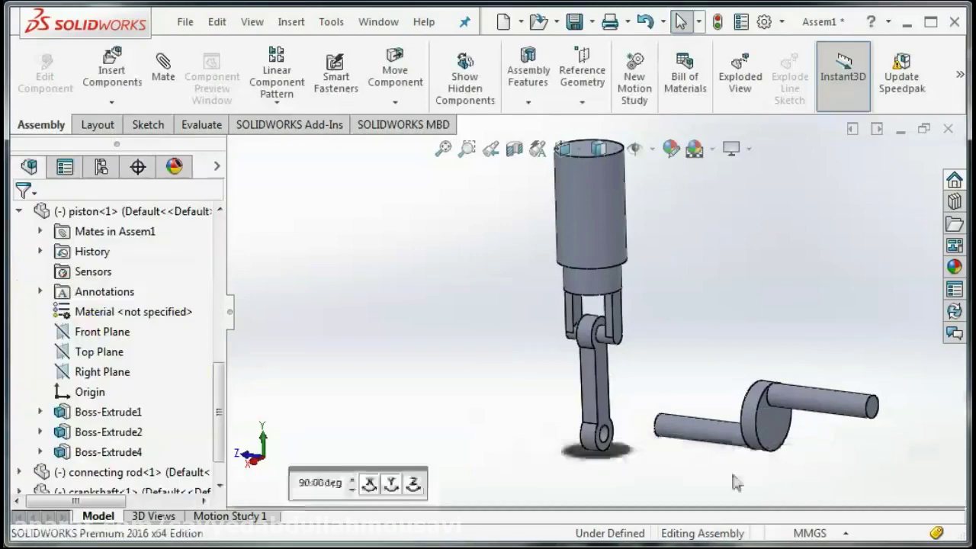
key(f)
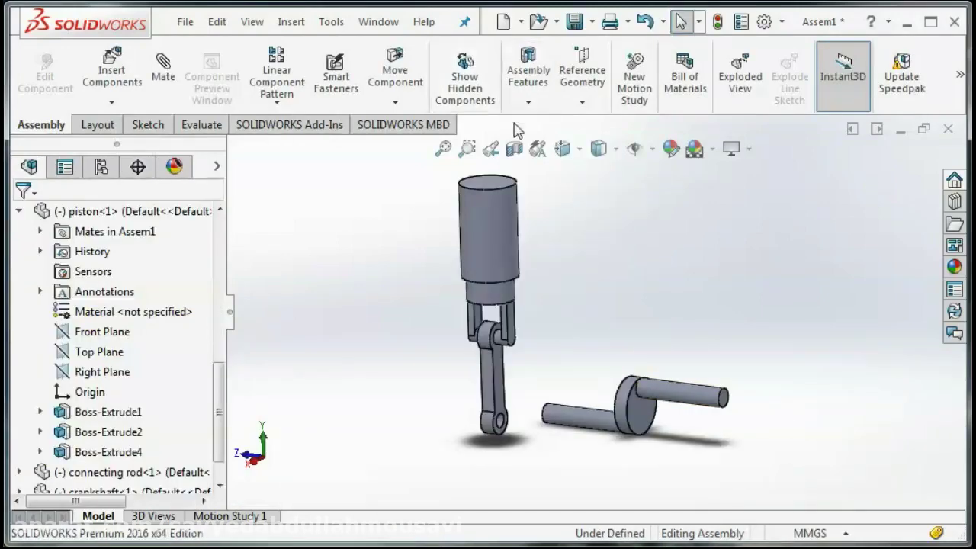
- Switch to dimetric, then isometric view, and zoom in on the rod and crankshaft region
click(581, 151)
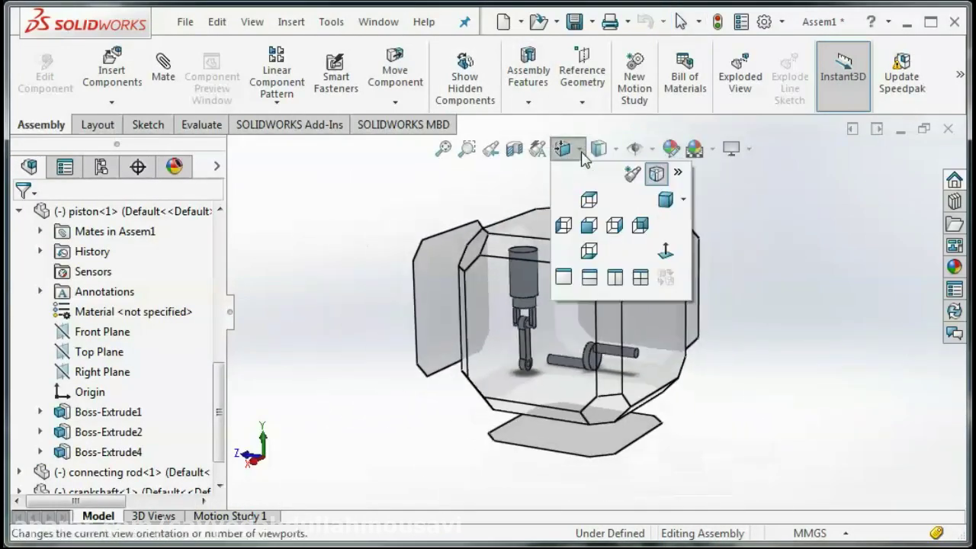
click(664, 201)
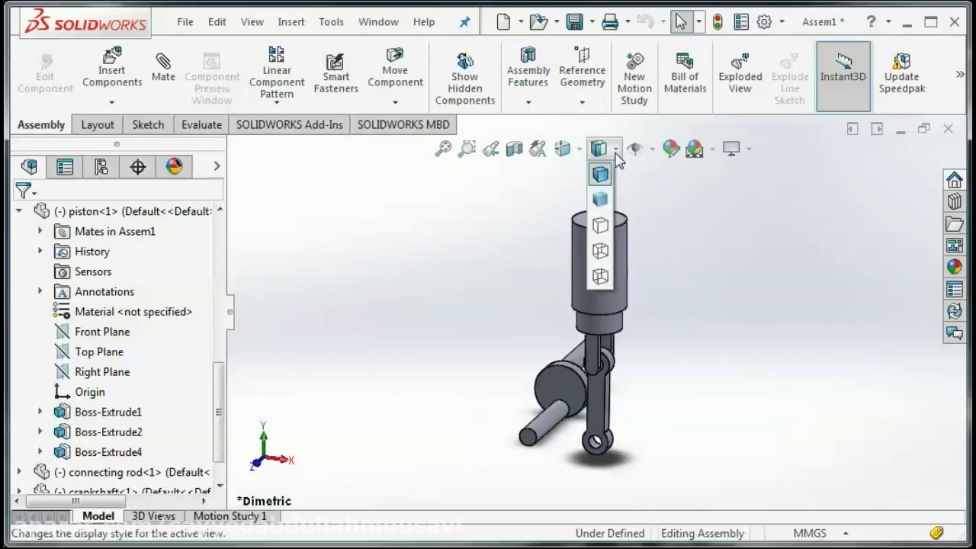
click(563, 149)
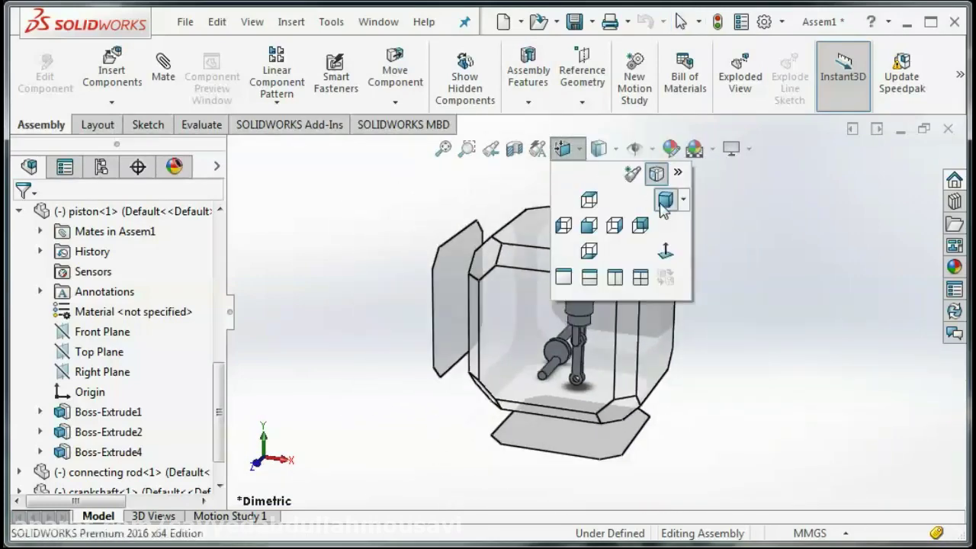
click(660, 203)
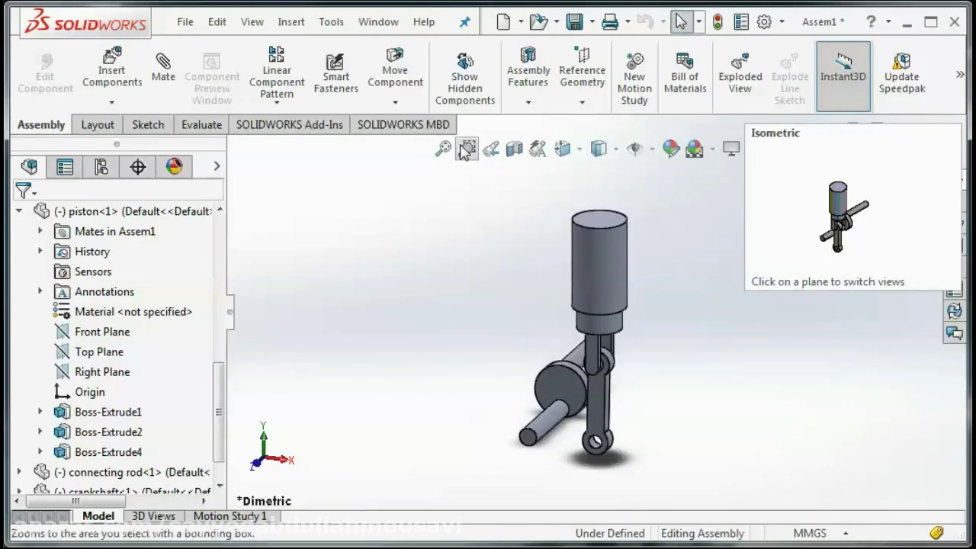
click(466, 149)
drag(489, 356, 671, 504)
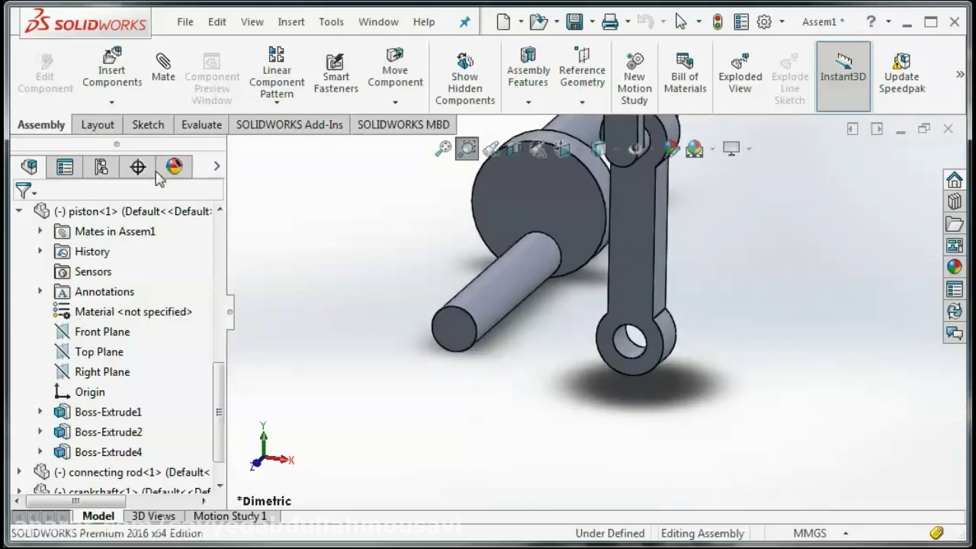
- Mate the crankshaft pin face concentric with the connecting rod's lower hole
click(165, 75)
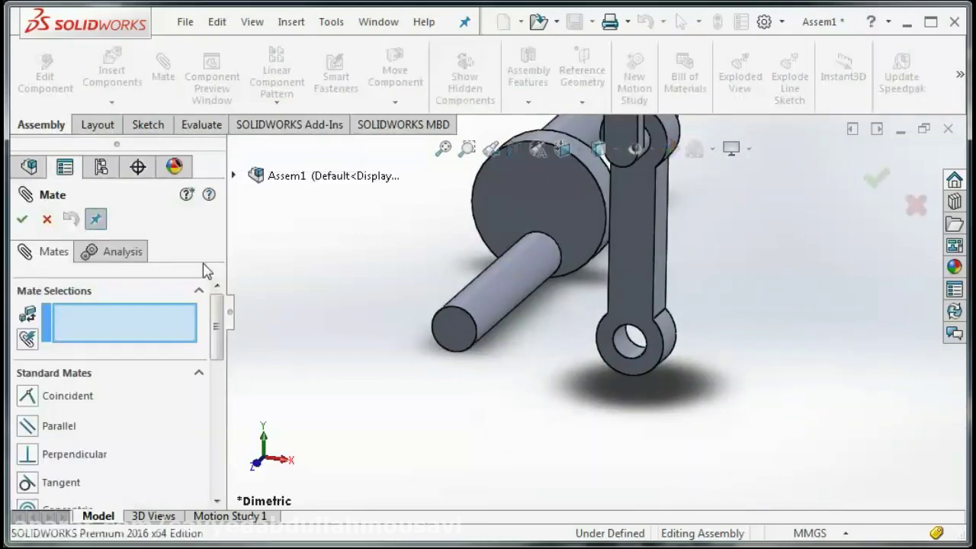
scroll(223, 335, down, 1)
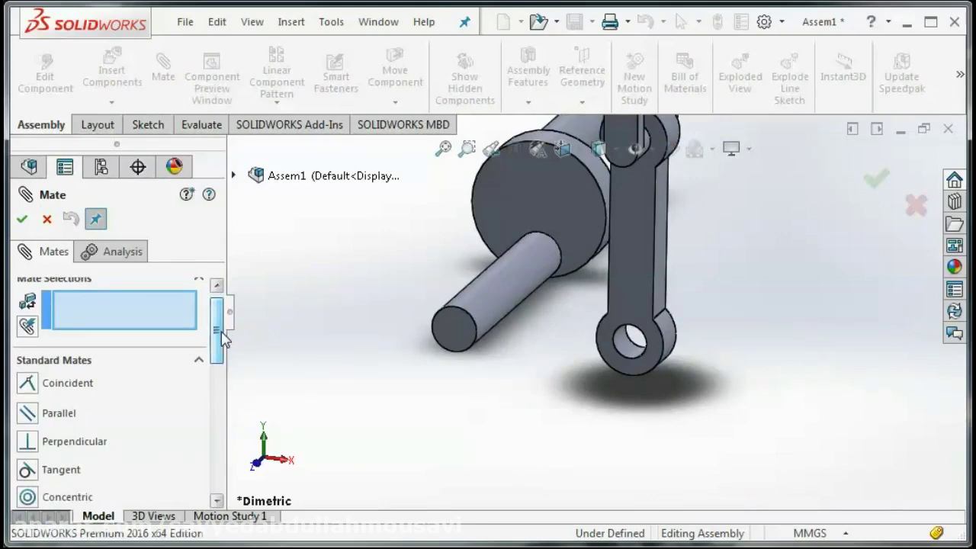
click(474, 301)
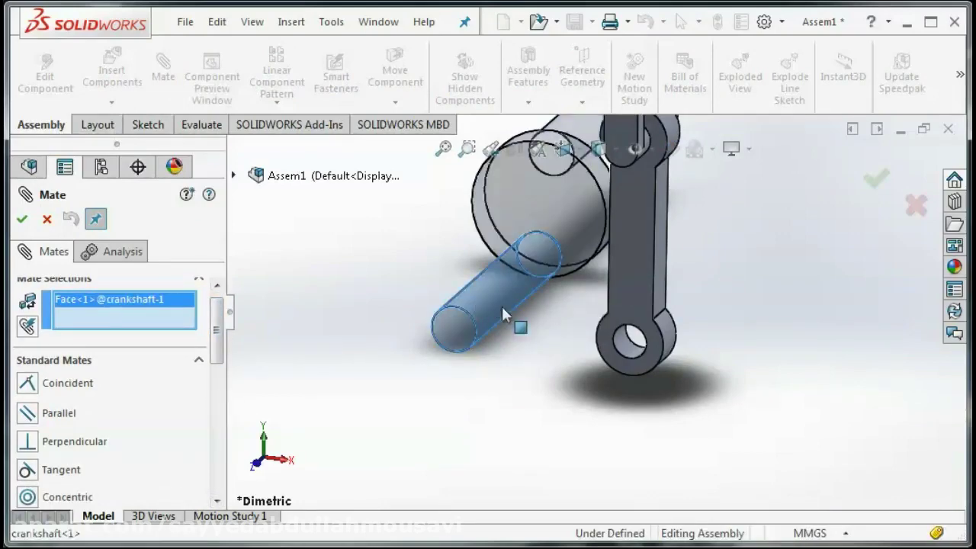
click(629, 357)
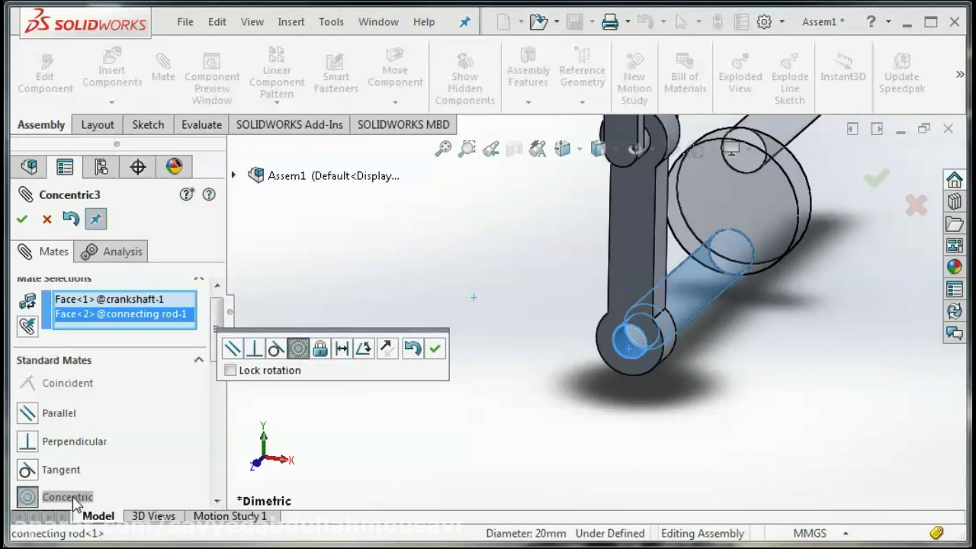
click(21, 220)
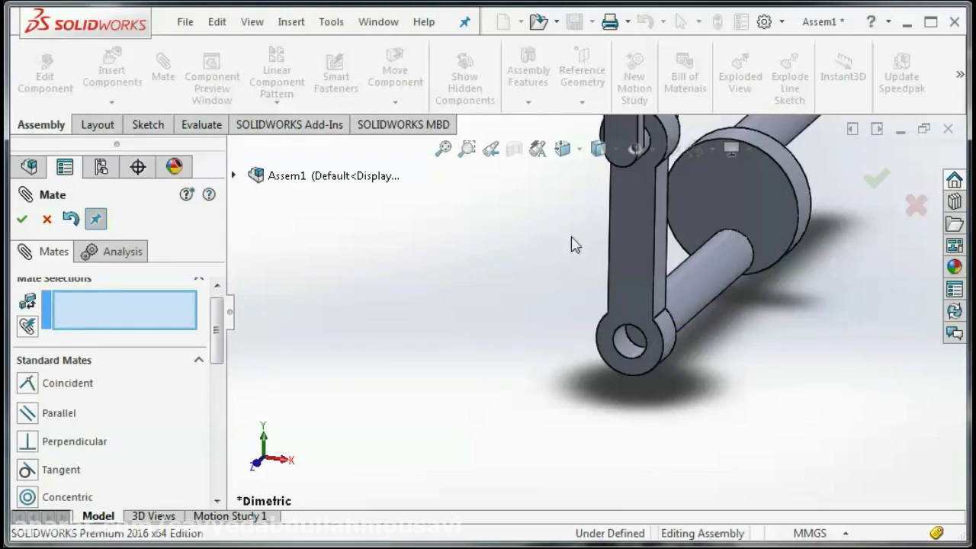
click(875, 183)
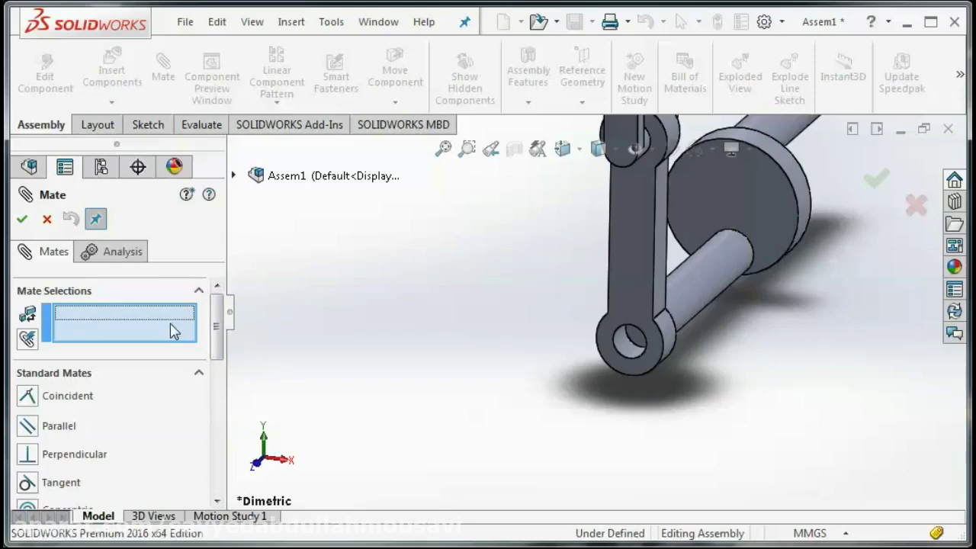
- Add a 50 mm distance mate between the crankshaft's round disc face and the connecting rod
drag(216, 352, 223, 419)
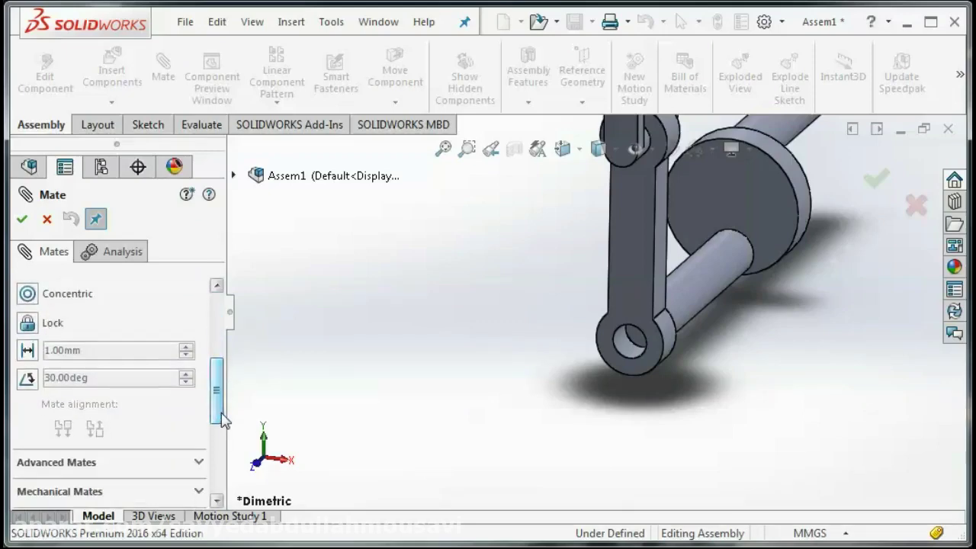
click(27, 351)
click(739, 200)
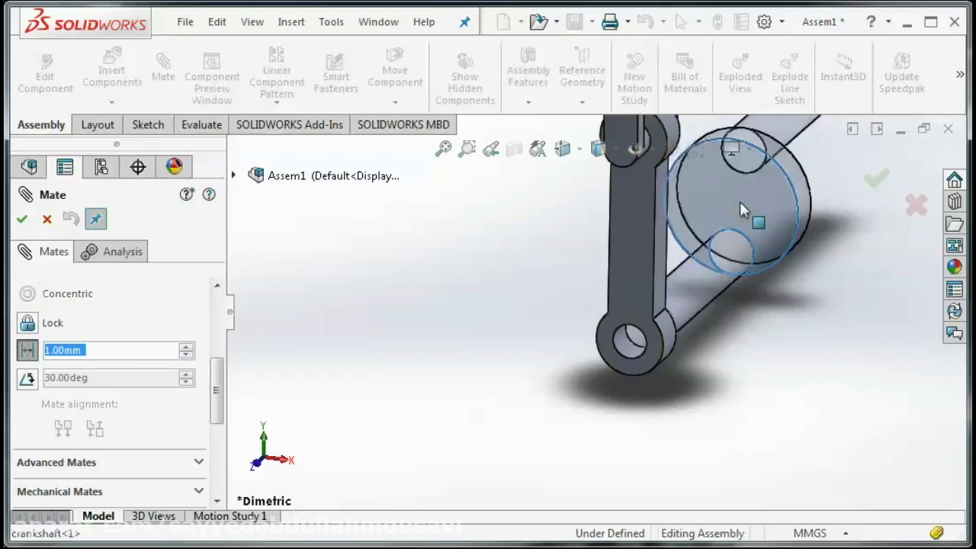
click(644, 259)
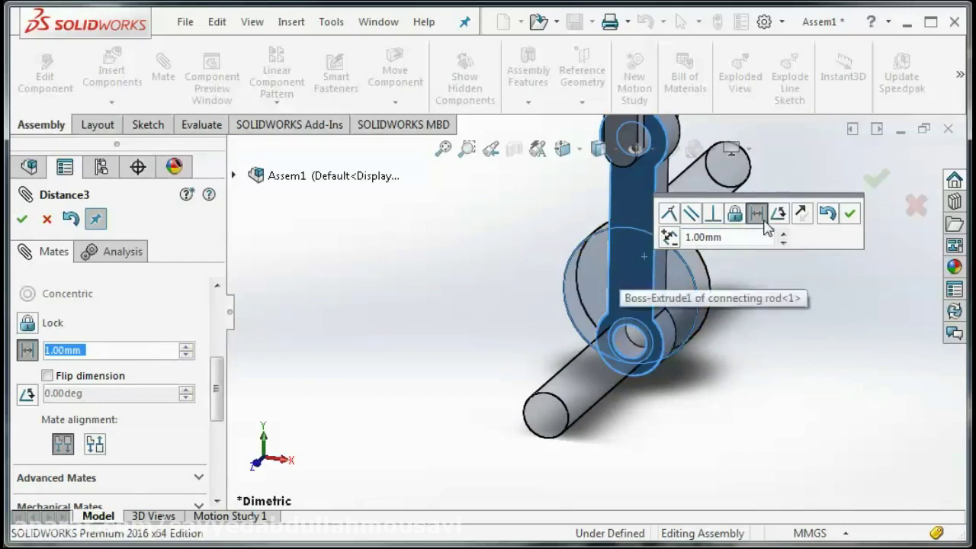
click(715, 237)
double_click(715, 237)
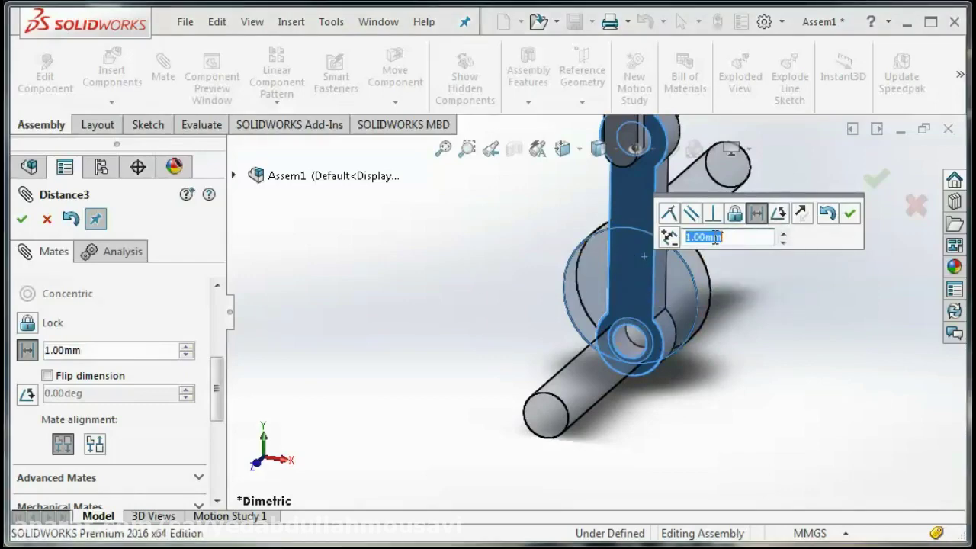
text(50)
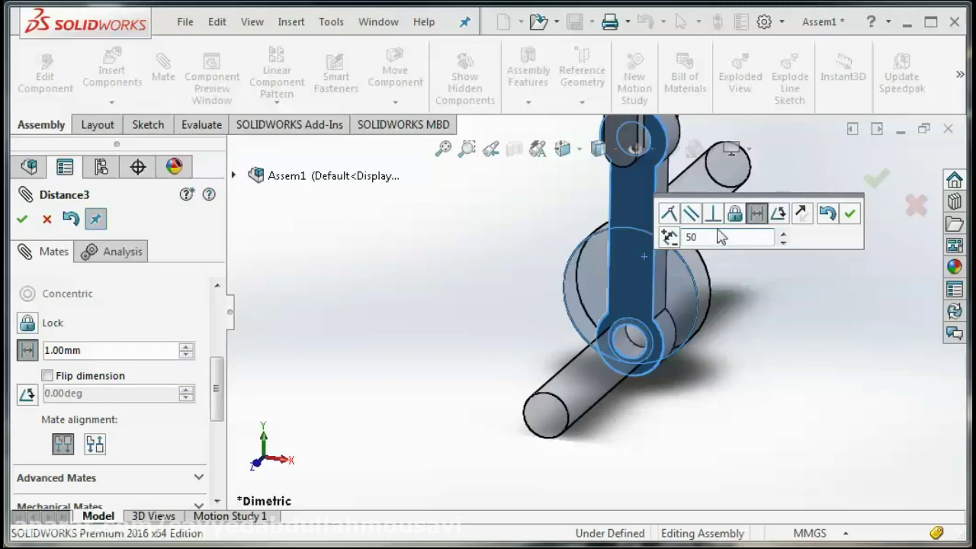
key(Return)
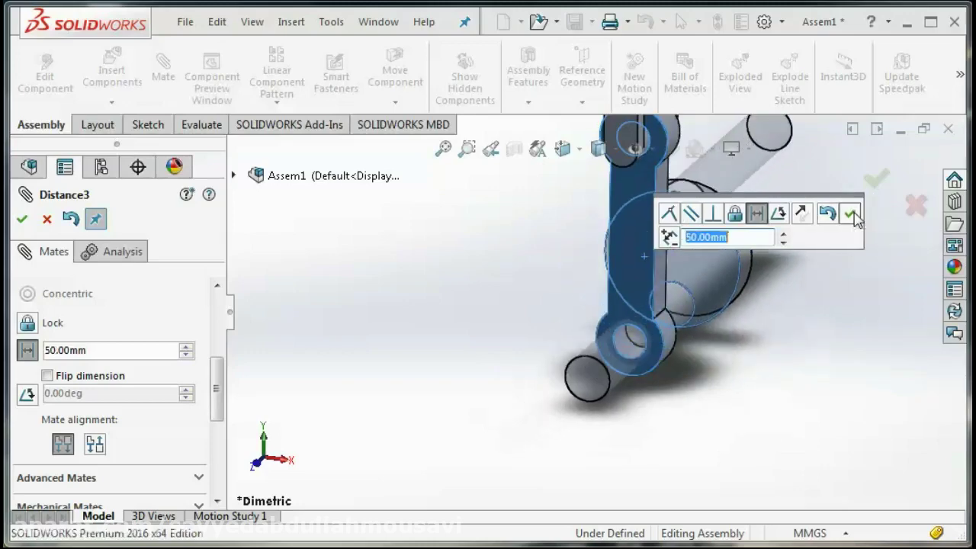
click(869, 186)
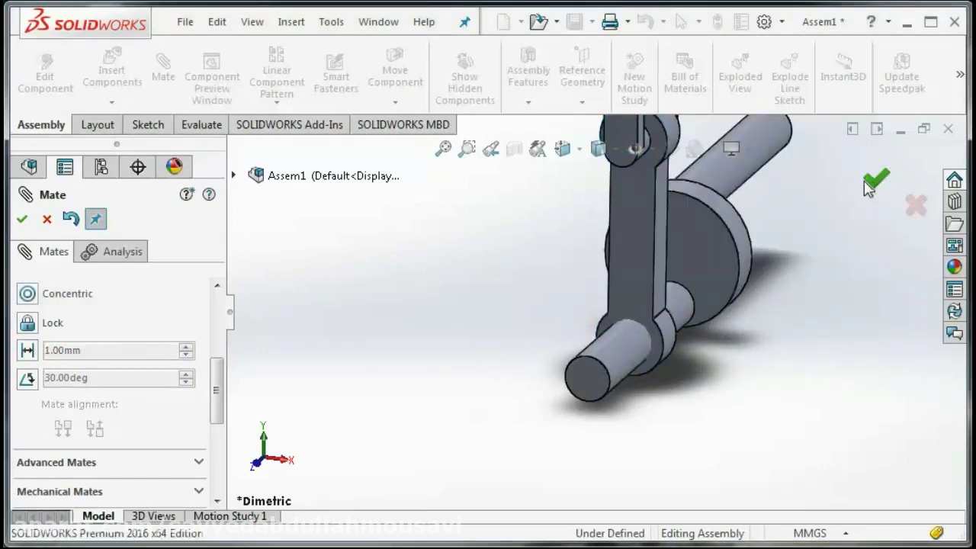
click(874, 189)
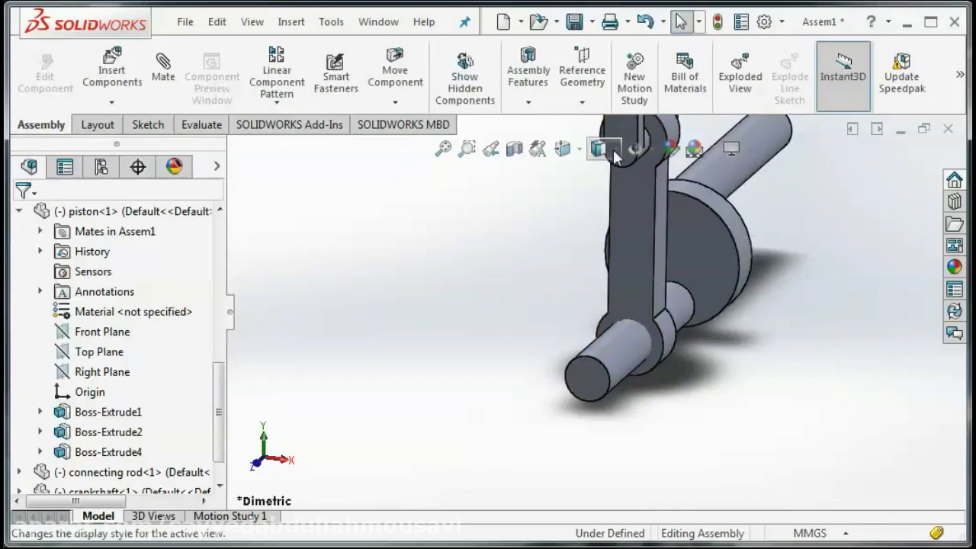
- Switch to isometric view and orbit the mechanism into a more upright angle
click(579, 151)
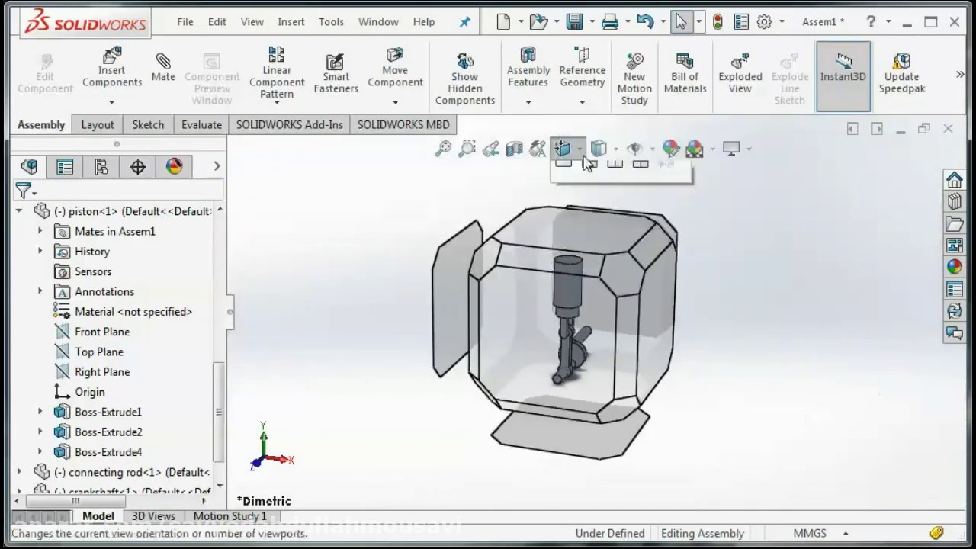
click(663, 202)
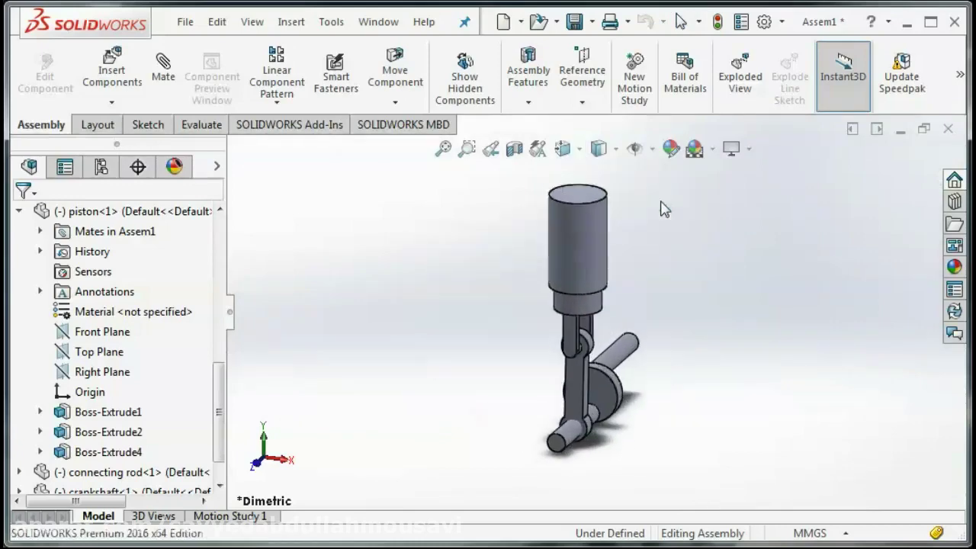
right_click(720, 263)
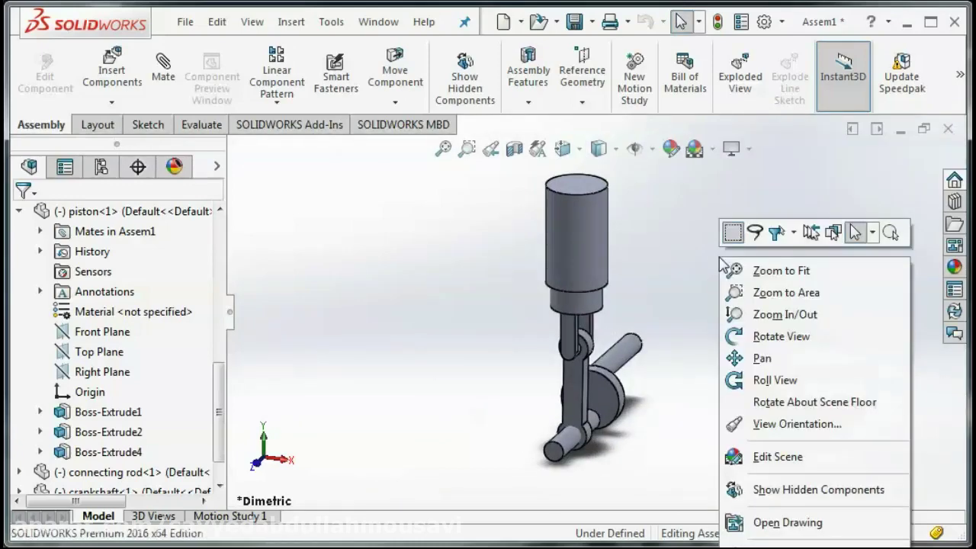
click(733, 336)
mouse_move(740, 320)
mouse_down()
mouse_move(701, 267)
mouse_move(688, 331)
mouse_move(636, 305)
mouse_move(647, 335)
mouse_up()
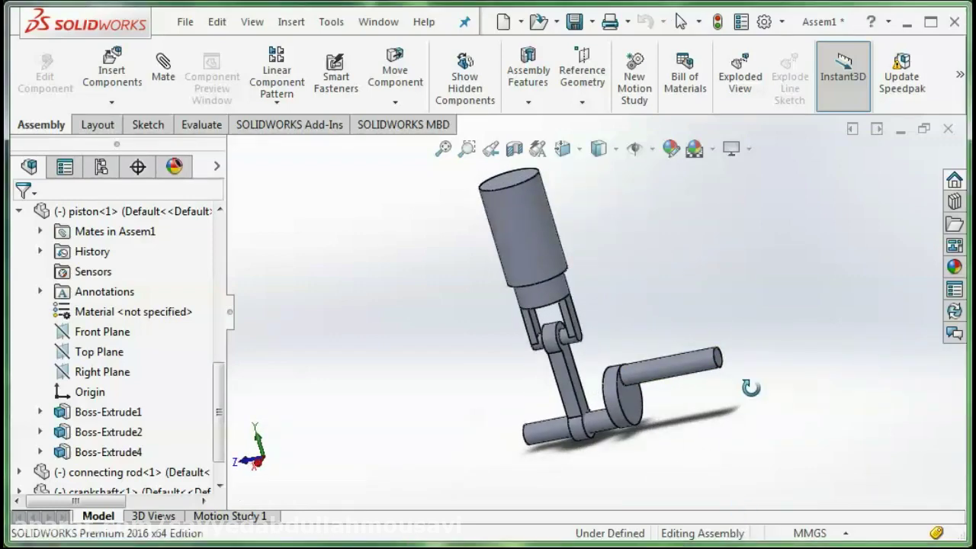
mouse_move(734, 299)
mouse_down()
mouse_move(747, 322)
mouse_move(786, 293)
mouse_up()
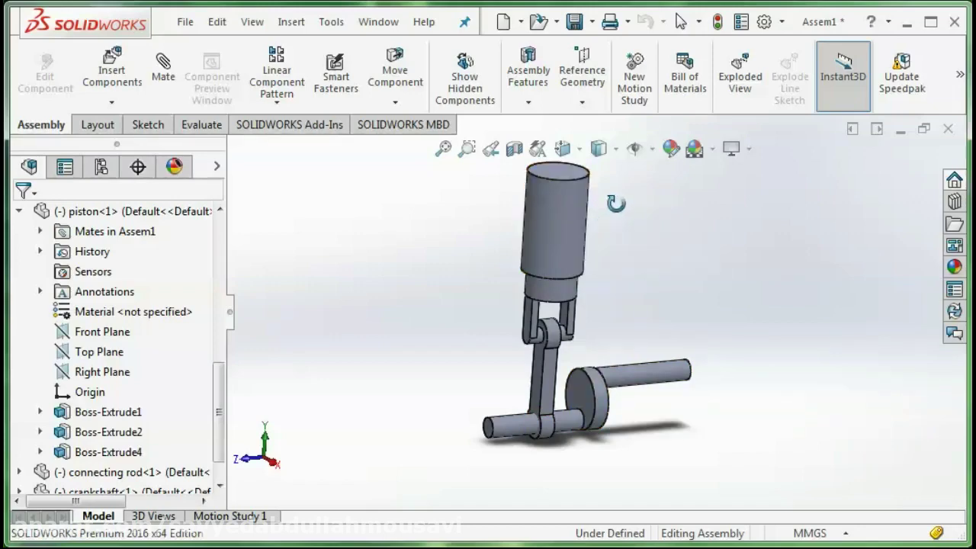
- Turn on temporary axes through the cylinder and crankshaft
click(652, 150)
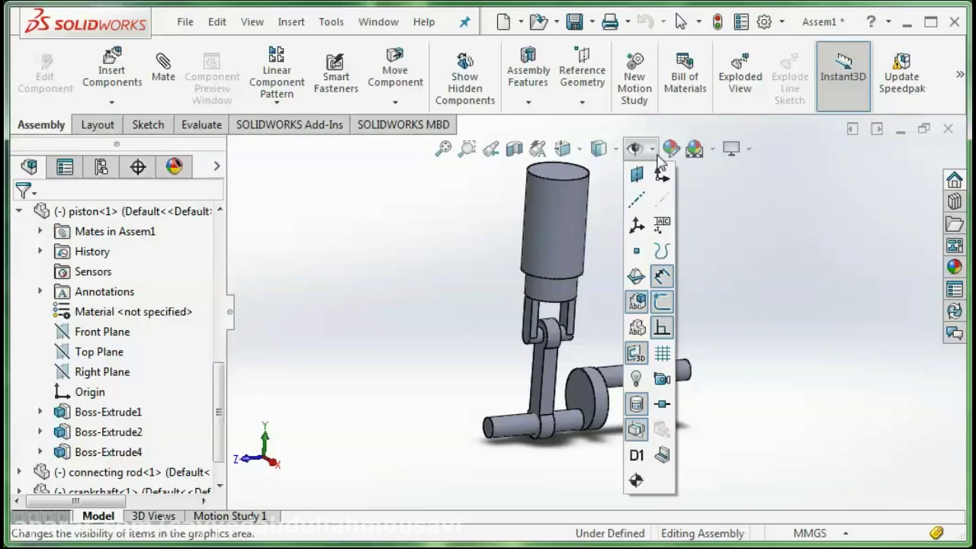
click(663, 199)
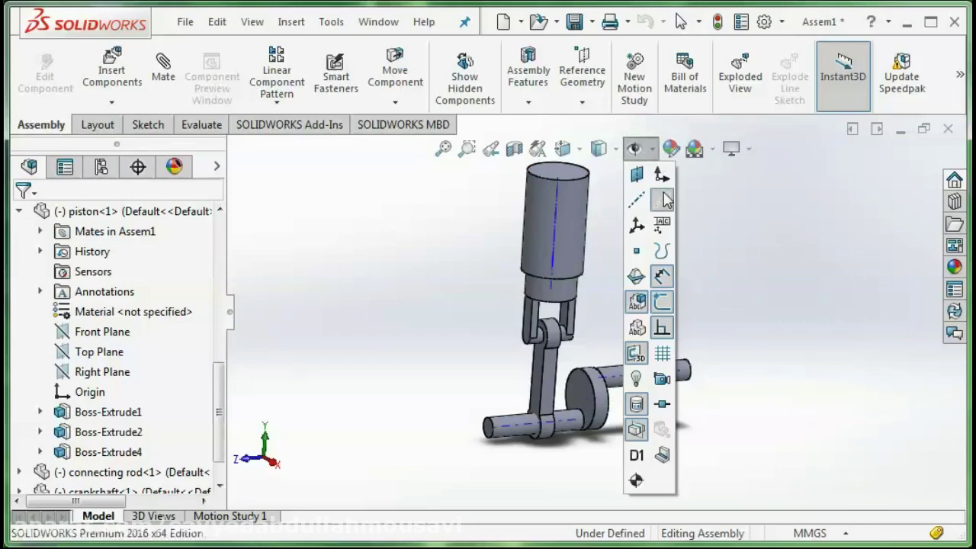
middle_click(757, 233)
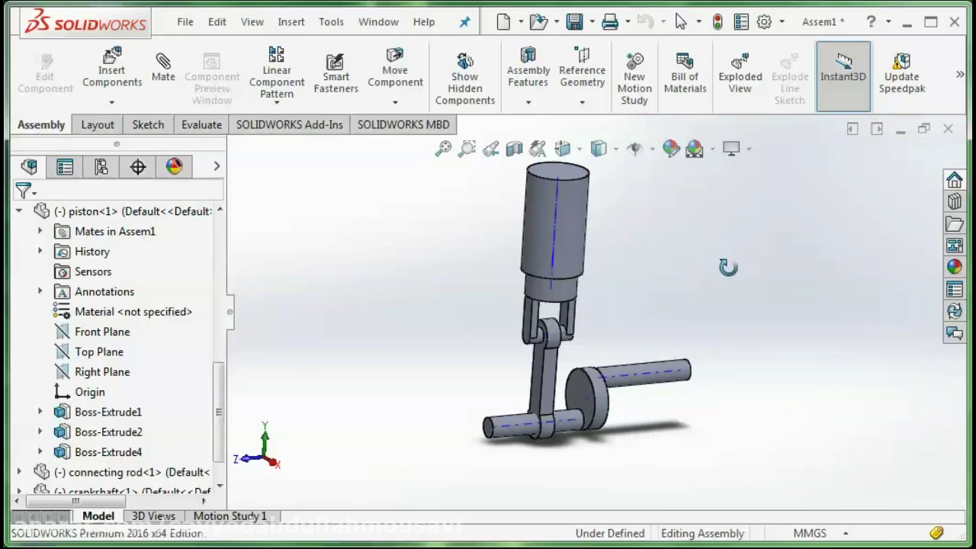
- Zoom in on the mechanism and mate the crankshaft axis coincident to the cylinder's Right Plane
click(466, 148)
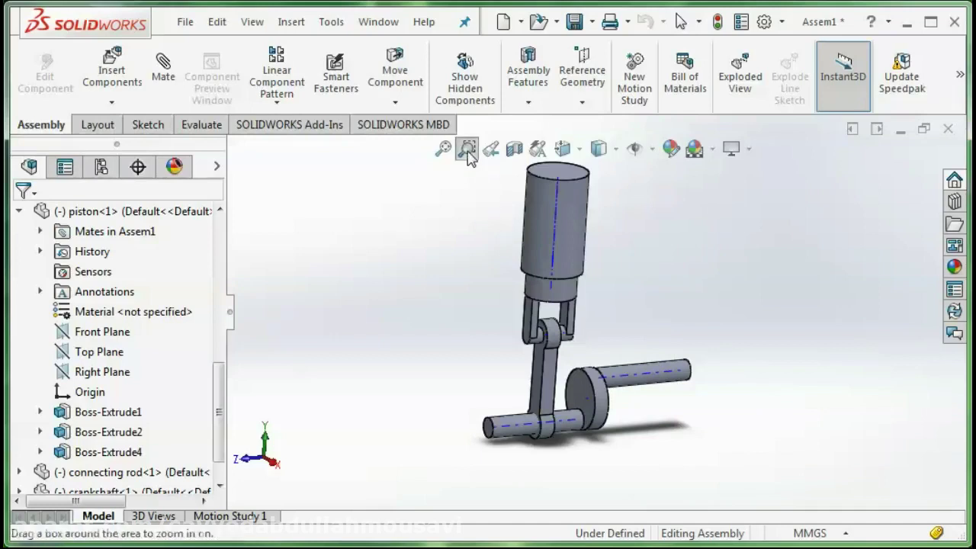
drag(476, 226, 682, 480)
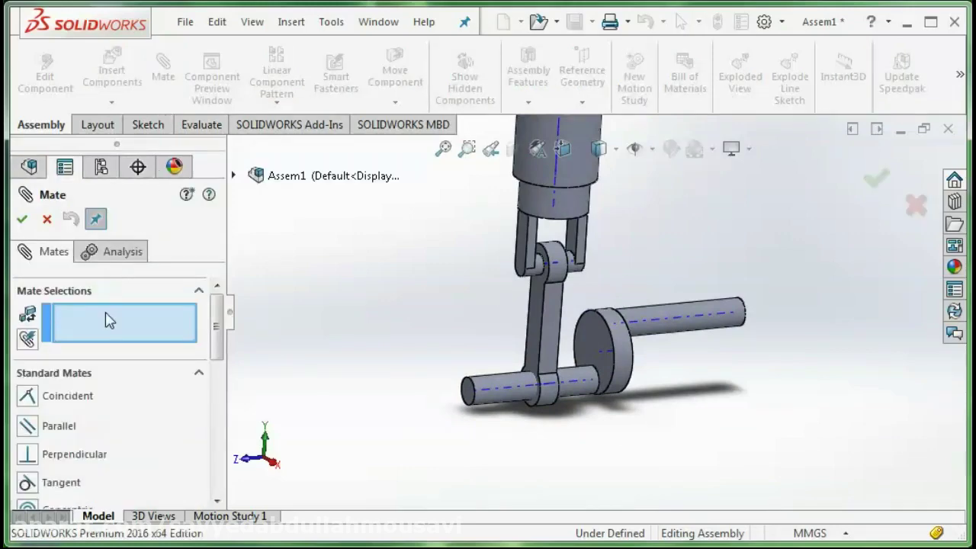
click(602, 355)
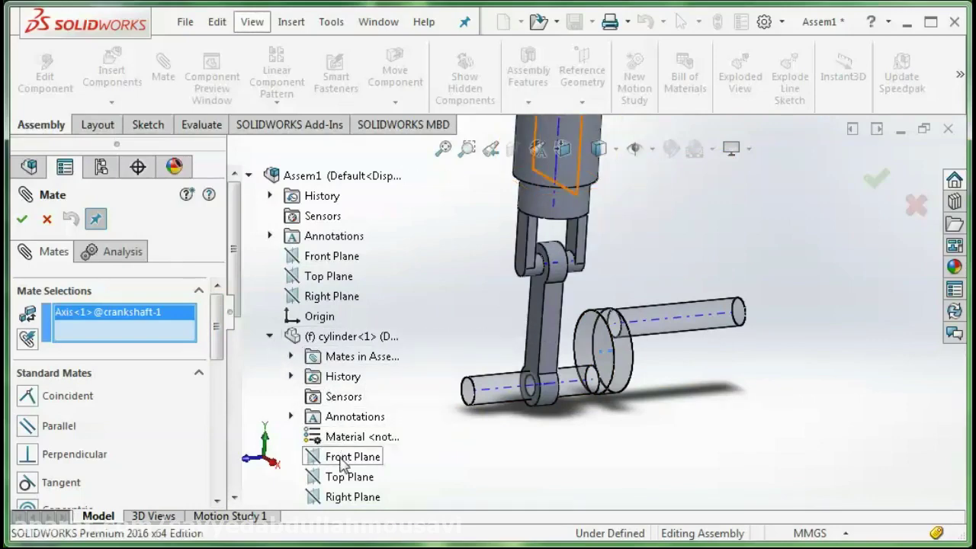
click(347, 497)
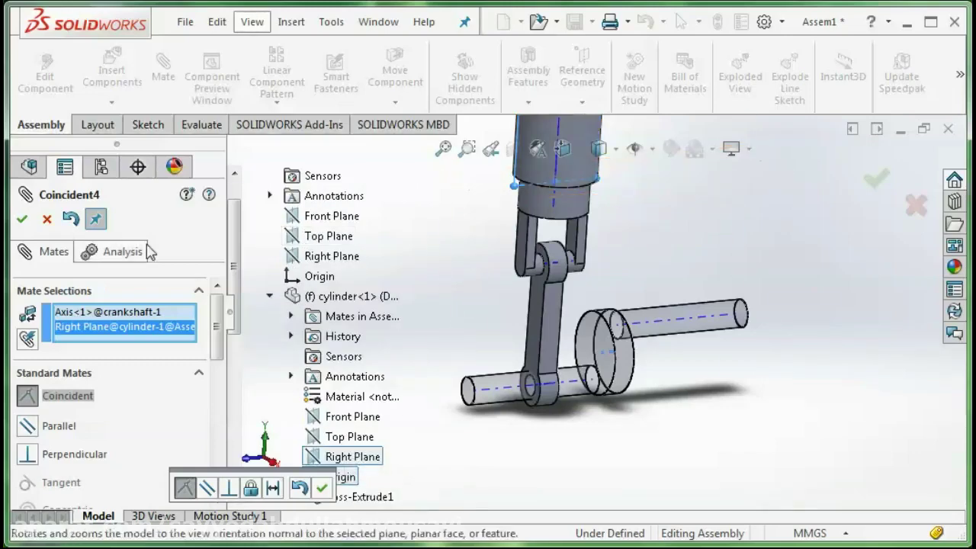
click(22, 222)
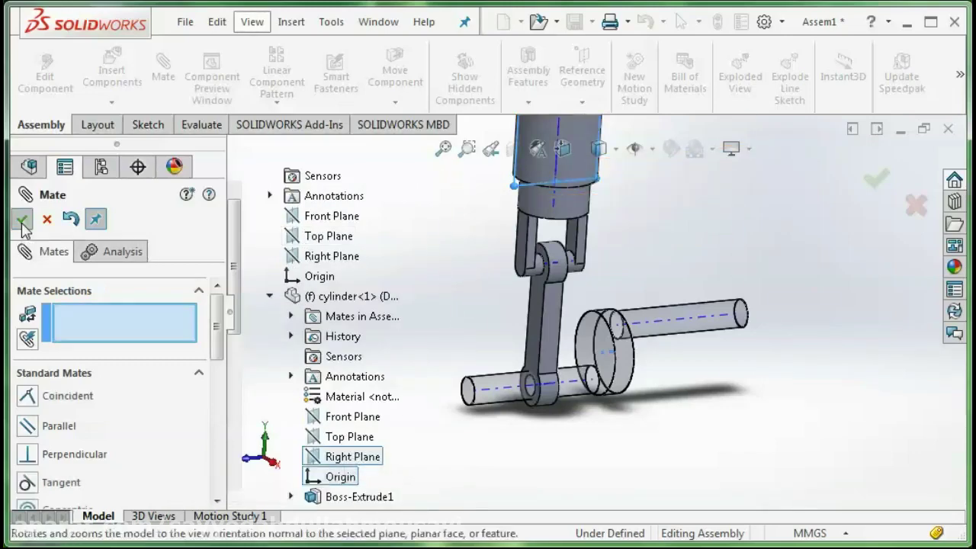
click(876, 180)
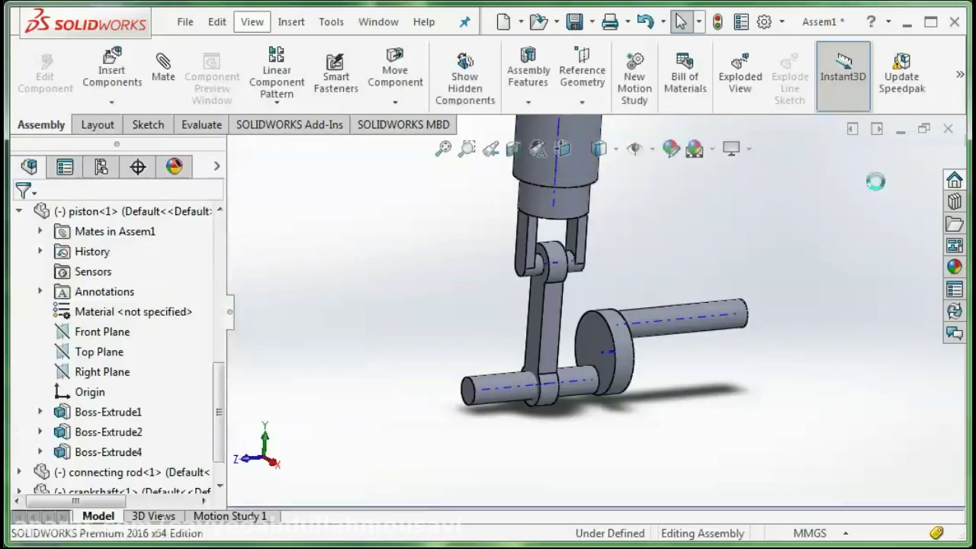
- Zoom to fit, drag the crankshaft to check the rod and piston follow, then open Motion Study 1
click(443, 148)
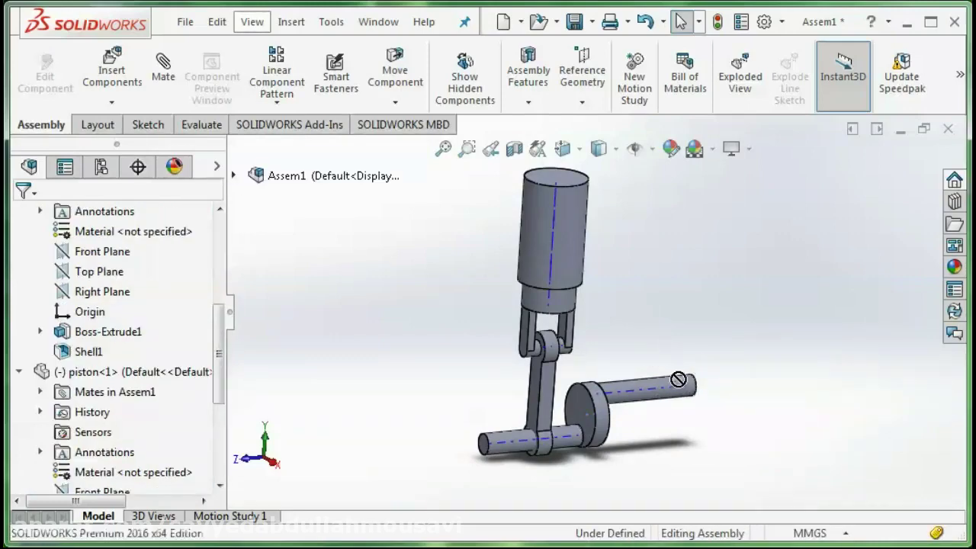
mouse_move(688, 398)
mouse_down()
mouse_move(690, 431)
mouse_move(668, 371)
mouse_move(686, 399)
mouse_move(680, 450)
mouse_move(680, 400)
mouse_move(679, 416)
mouse_move(653, 424)
mouse_up()
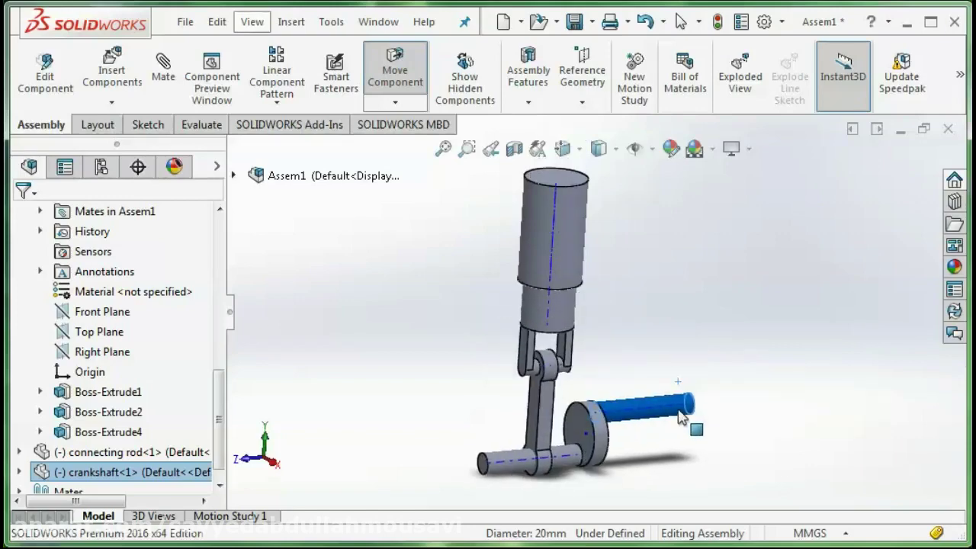
key(Escape)
click(668, 189)
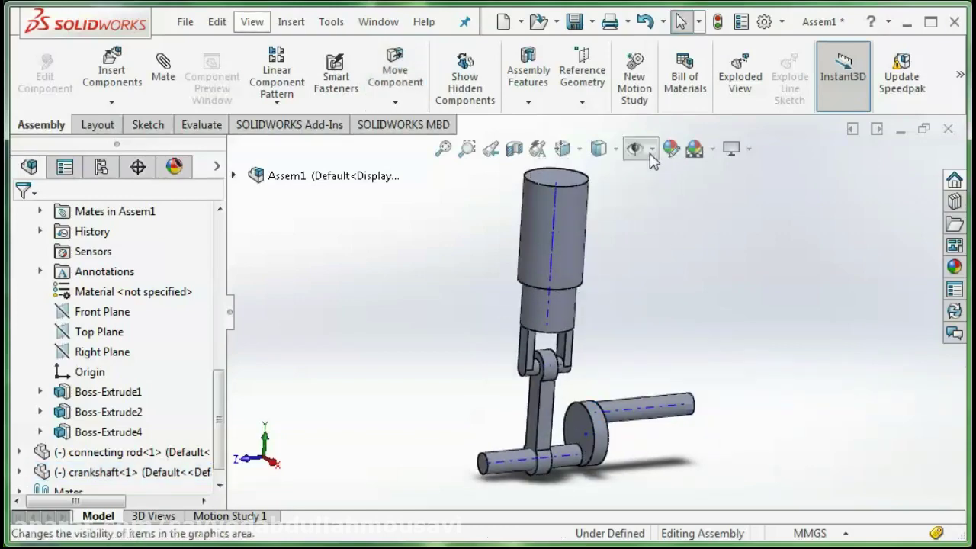
click(660, 151)
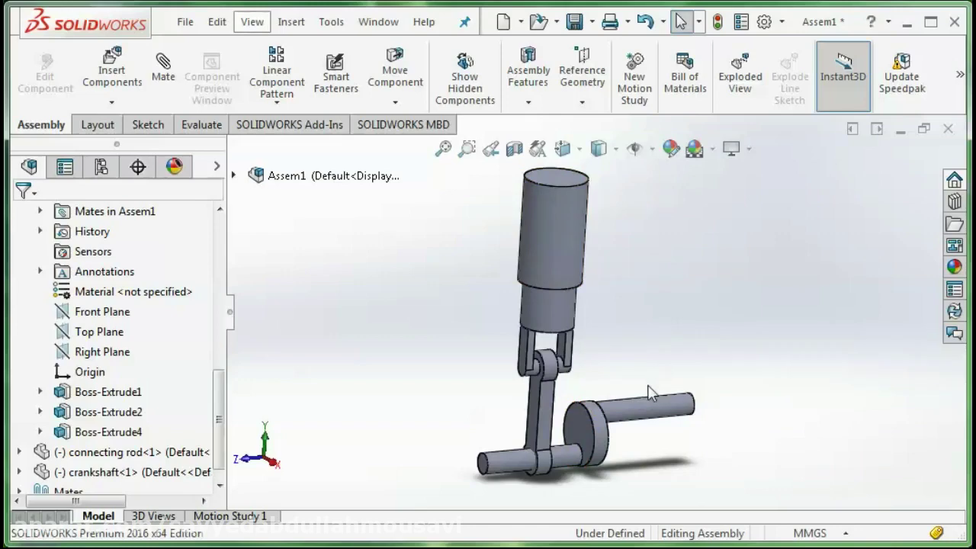
mouse_move(654, 407)
mouse_down()
mouse_move(642, 374)
mouse_move(658, 426)
mouse_up()
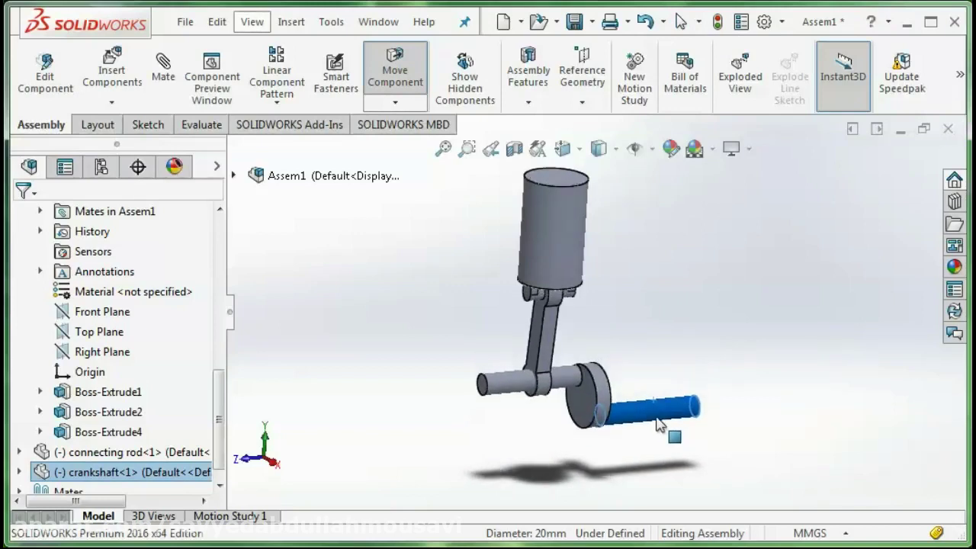
click(756, 361)
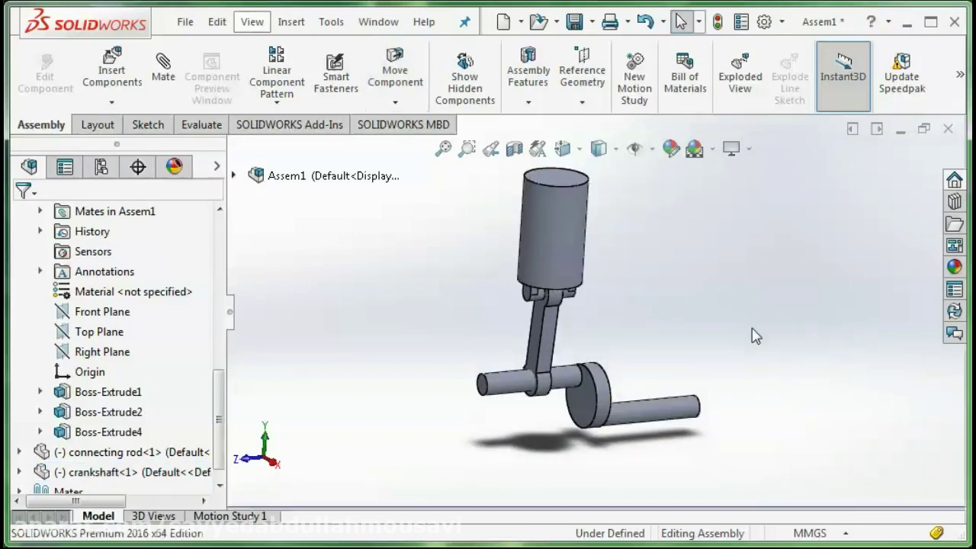
click(255, 516)
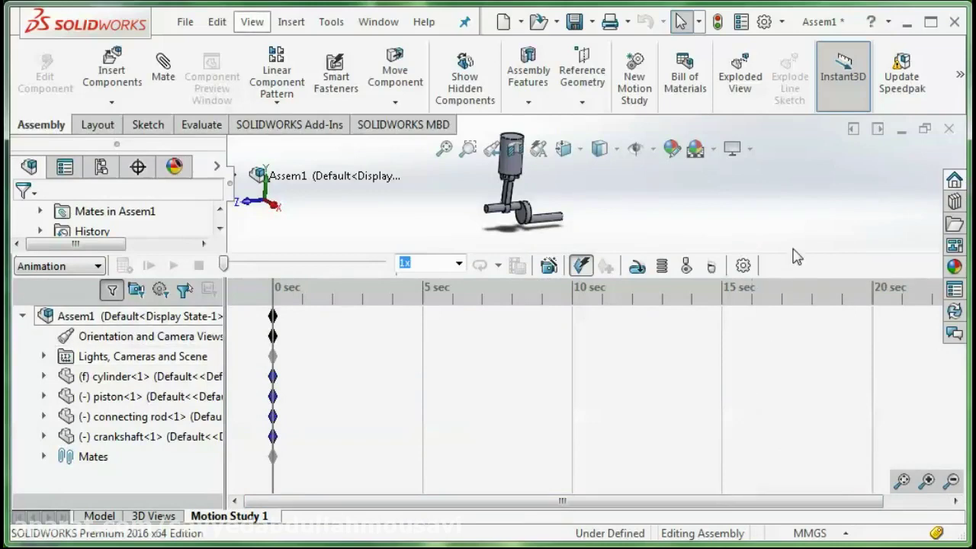
- Add a reversed-direction, constant-speed 100 RPM rotary motor on the crankshaft's round face
drag(795, 253, 791, 414)
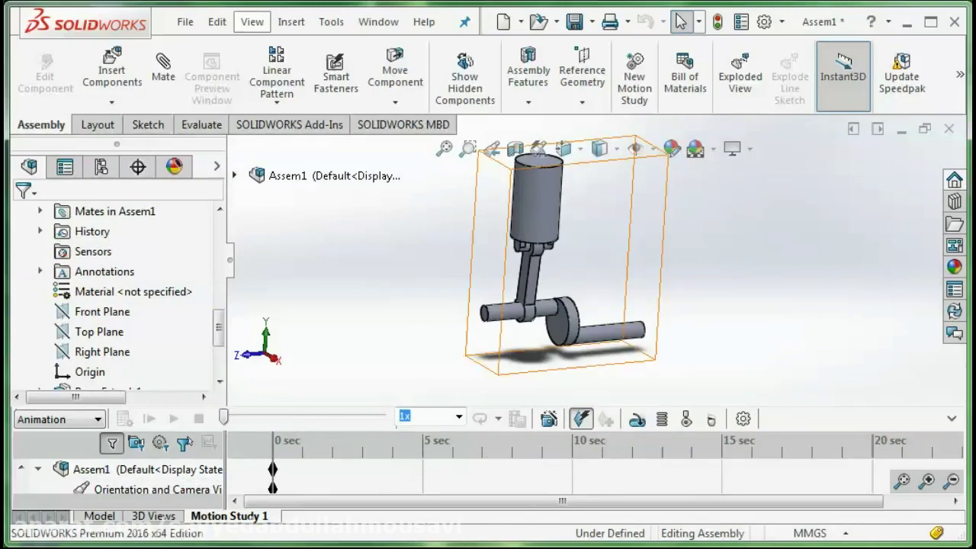
click(639, 425)
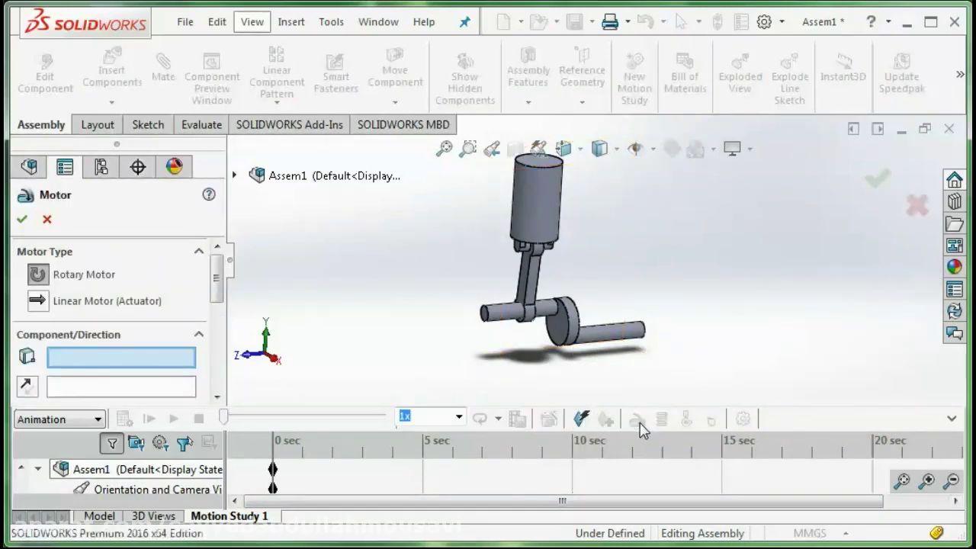
click(562, 341)
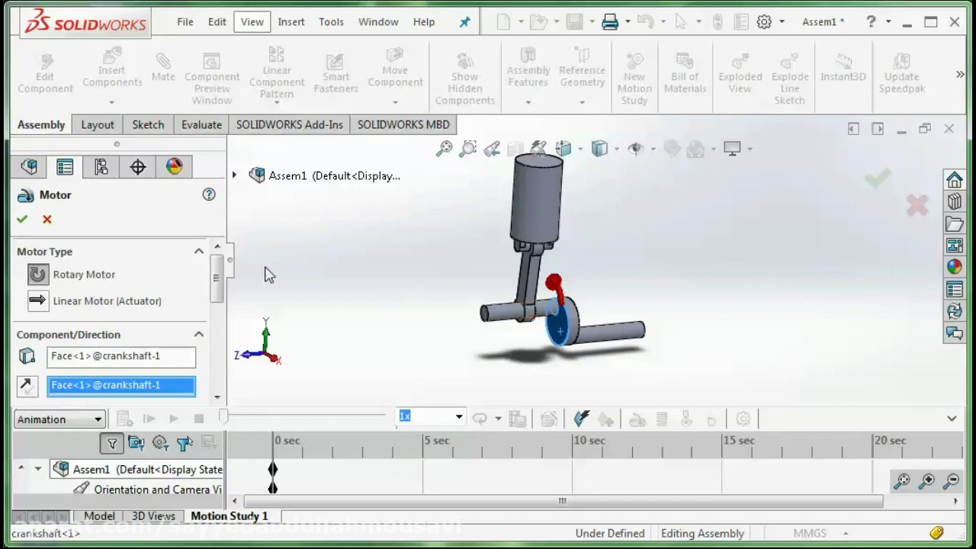
scroll(220, 282, down, 2)
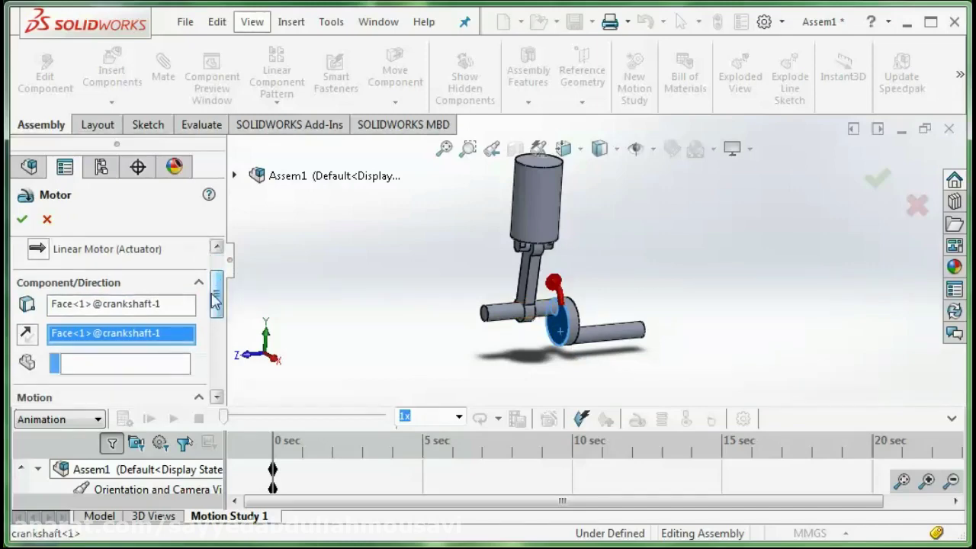
click(27, 334)
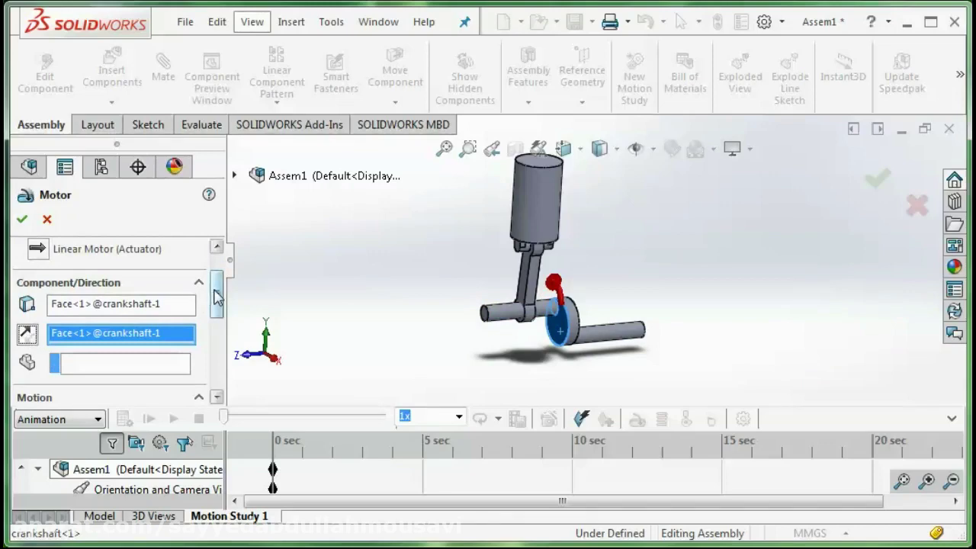
mouse_move(218, 294)
mouse_down()
mouse_move(219, 379)
mouse_move(217, 292)
mouse_up()
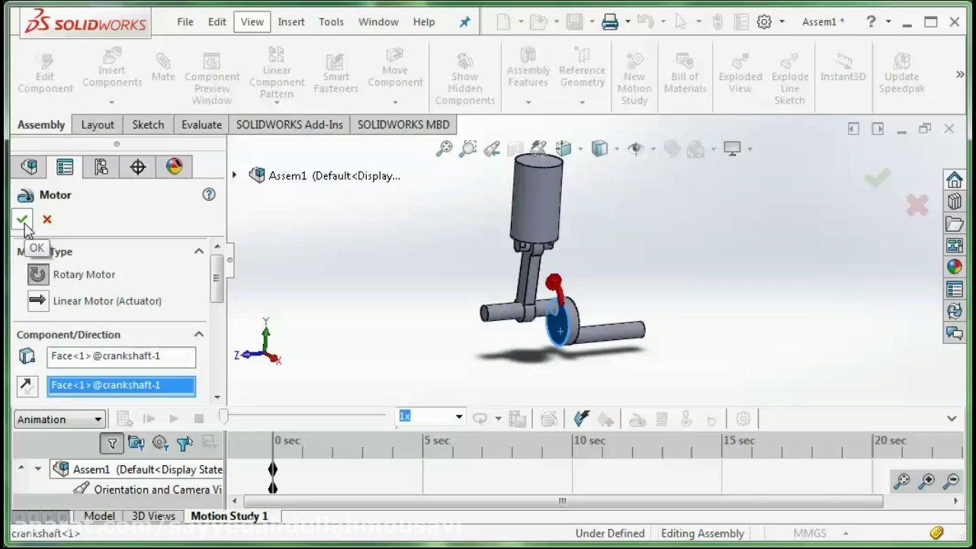
click(22, 219)
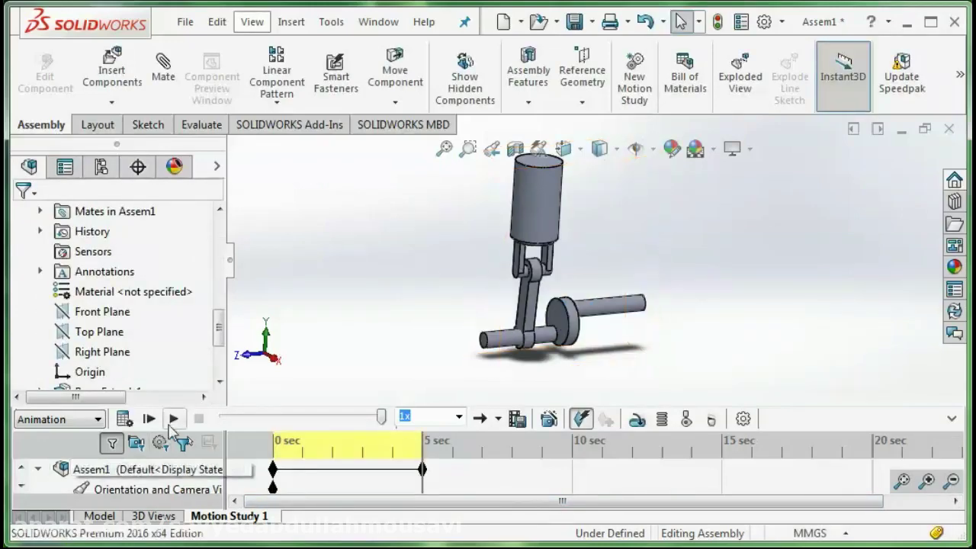
- Set Motion Study 1 playback to Loop, then play and stop the crank and piston animation
click(174, 419)
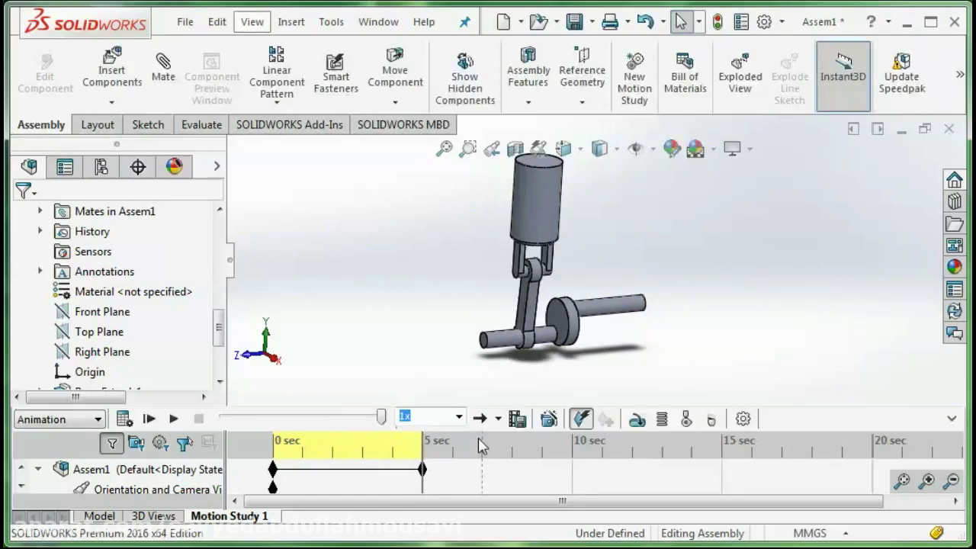
click(498, 418)
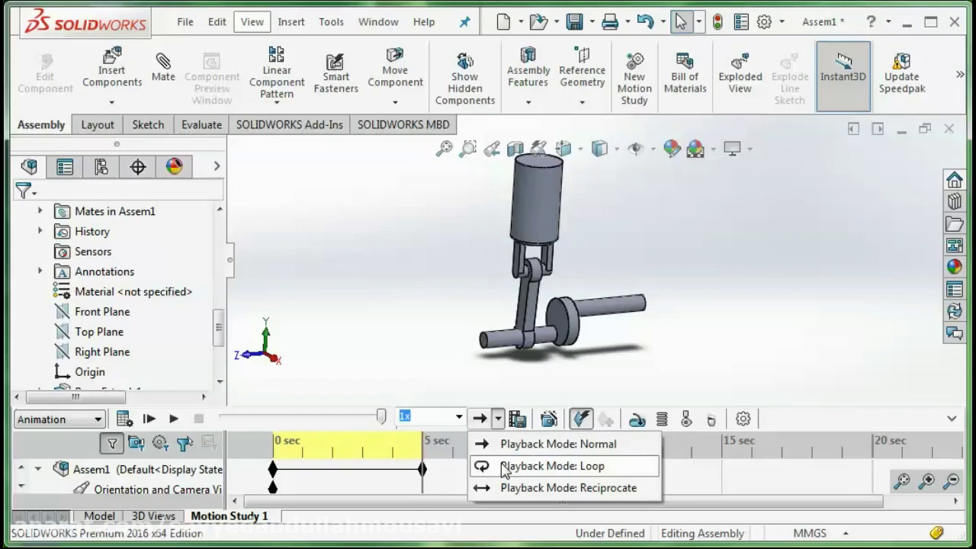
click(503, 466)
mouse_move(363, 445)
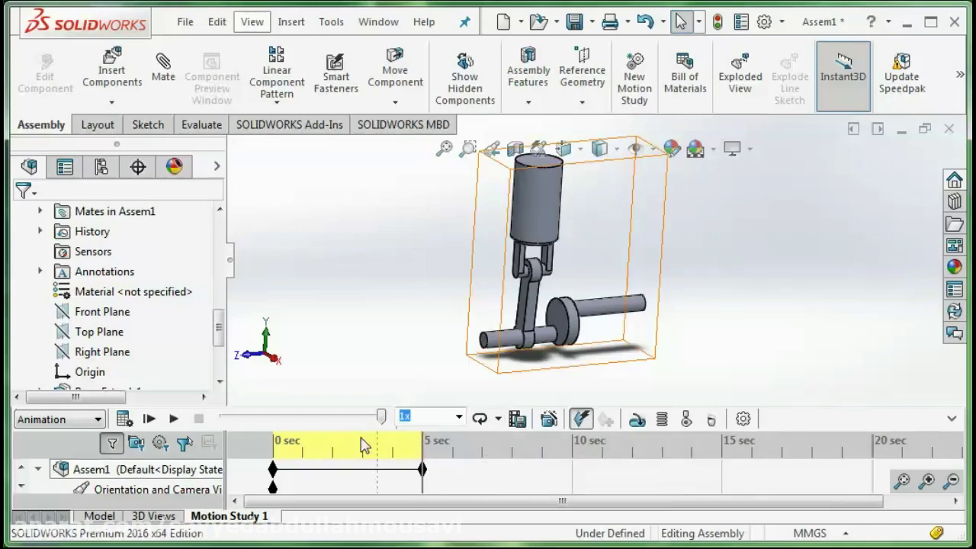
click(173, 418)
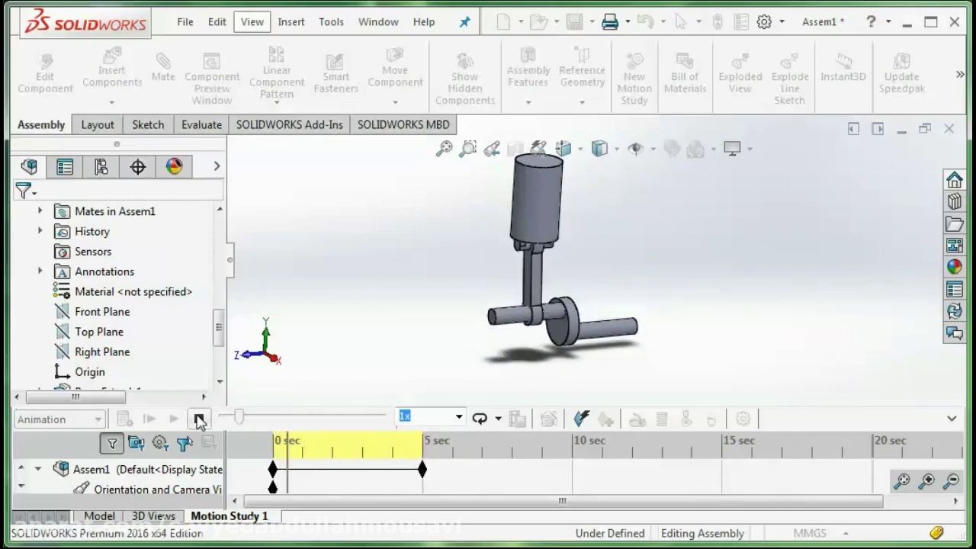
click(198, 419)
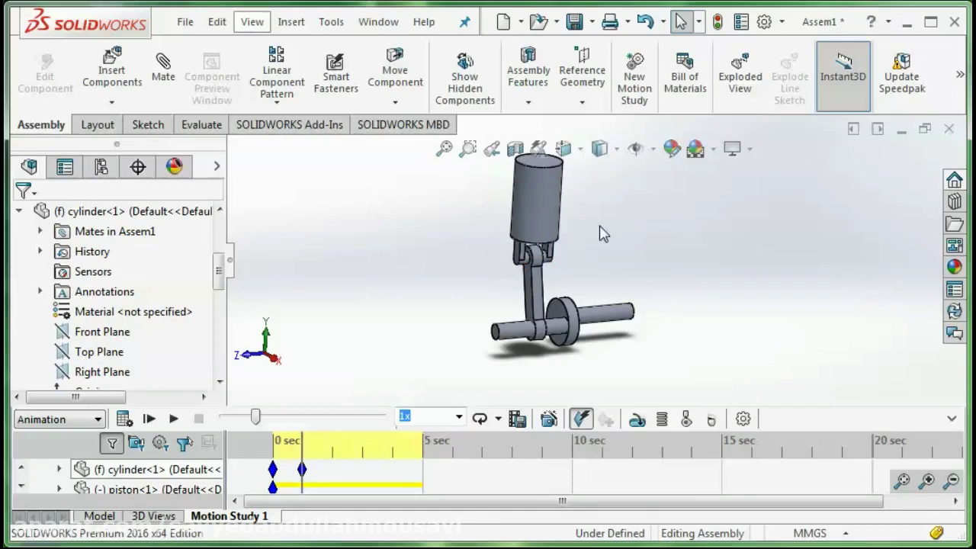
- Make the cylinder component transparent, then replay and stop the motion study to watch the piston
right_click(544, 182)
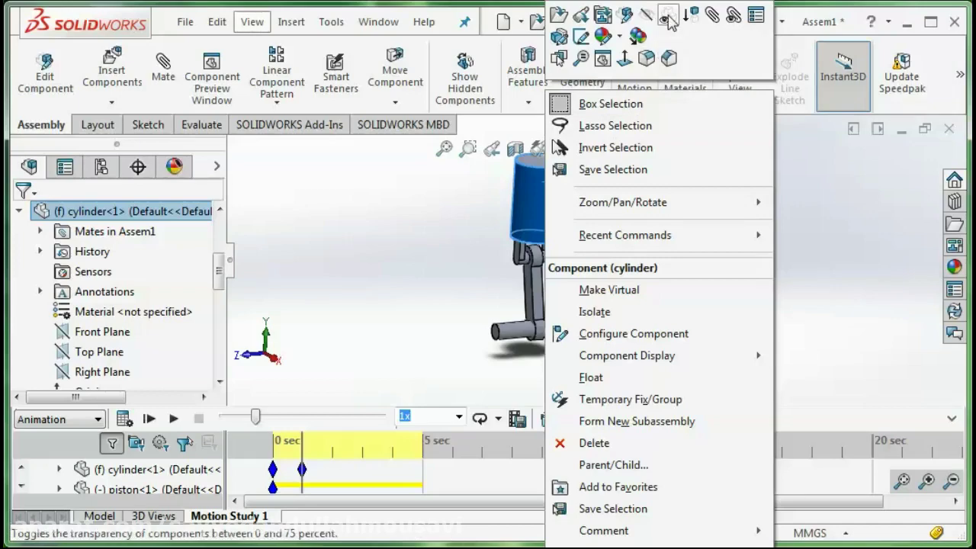
click(668, 17)
click(643, 226)
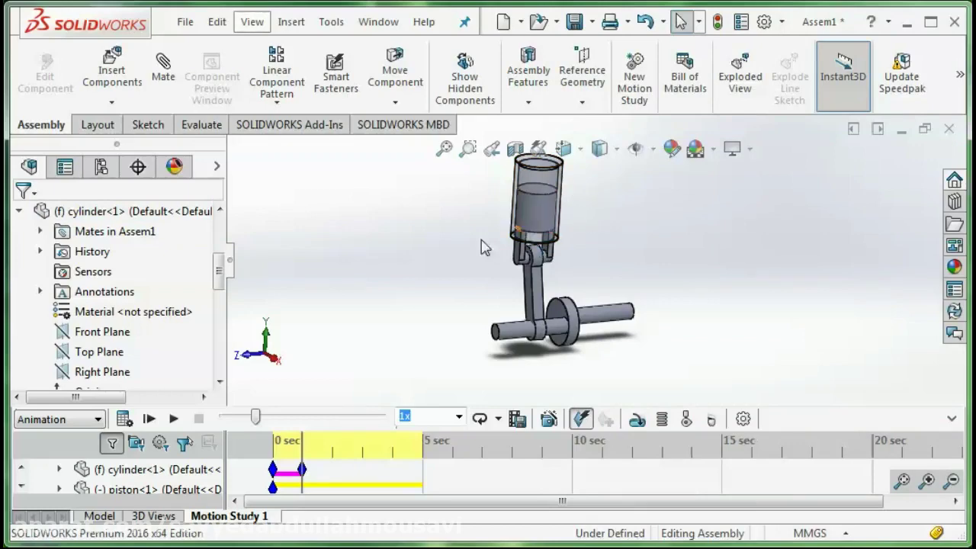
click(173, 419)
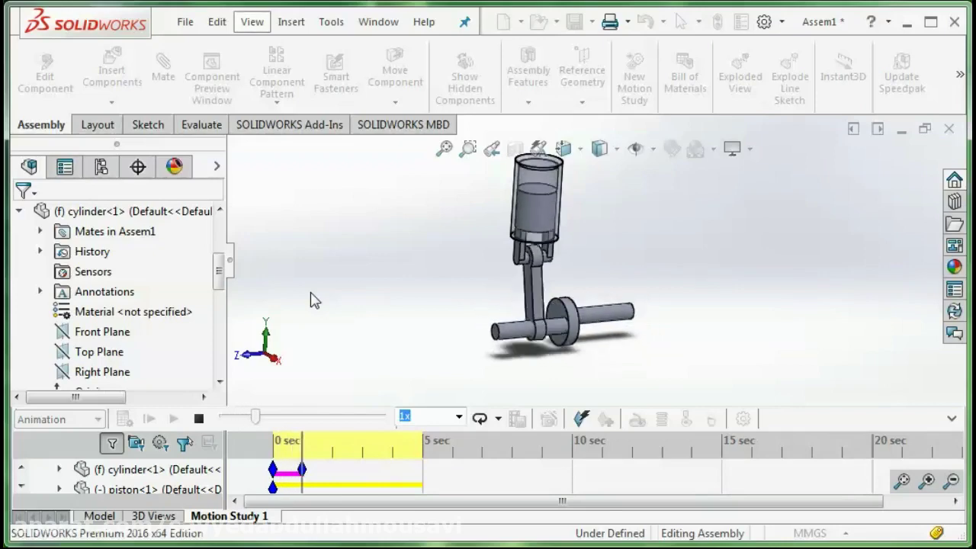
click(199, 419)
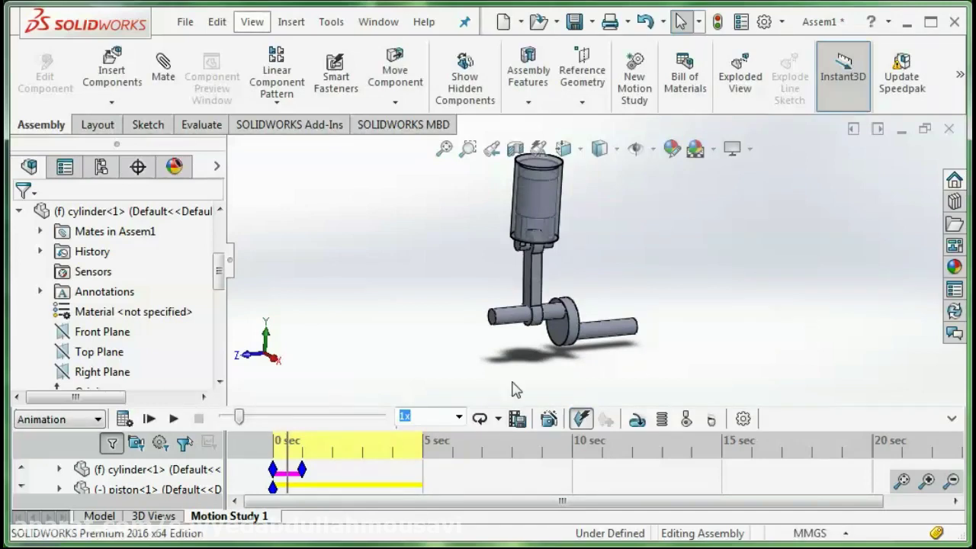